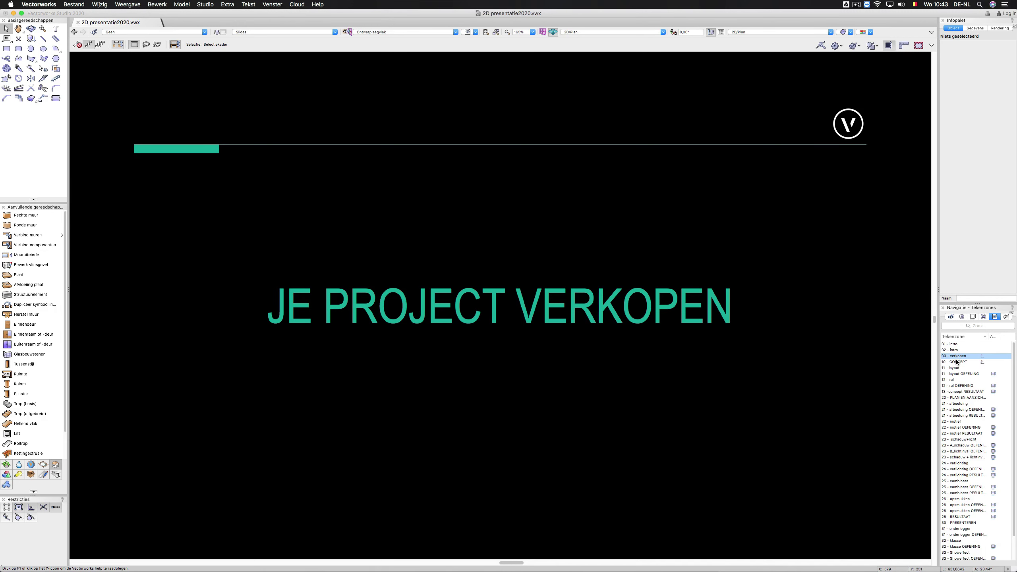
- Go through the saved views 10 - CONCEPT and 11 - layout, ending on the exercise view 11 - layout OEFENING
click(958, 362)
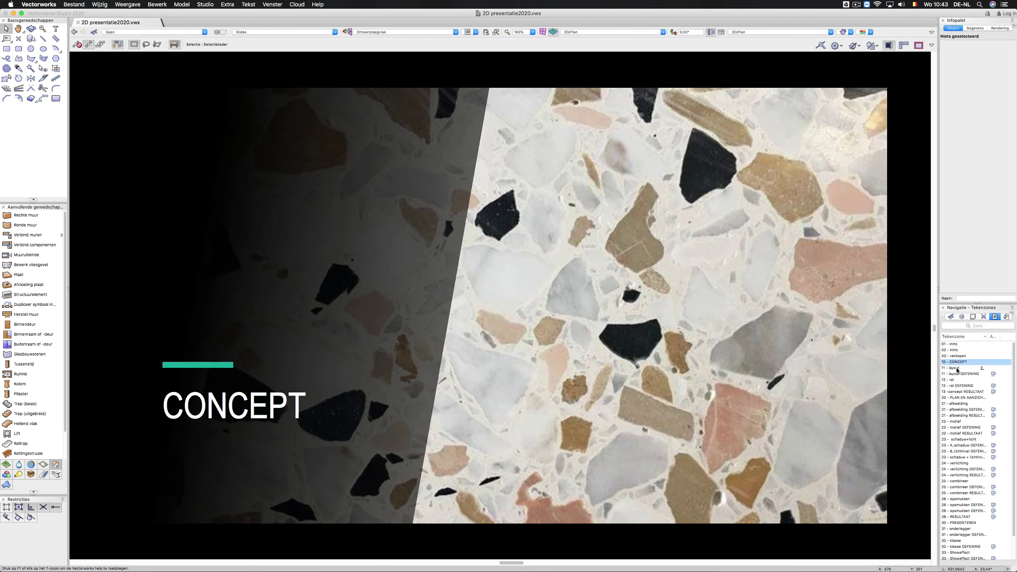
click(957, 369)
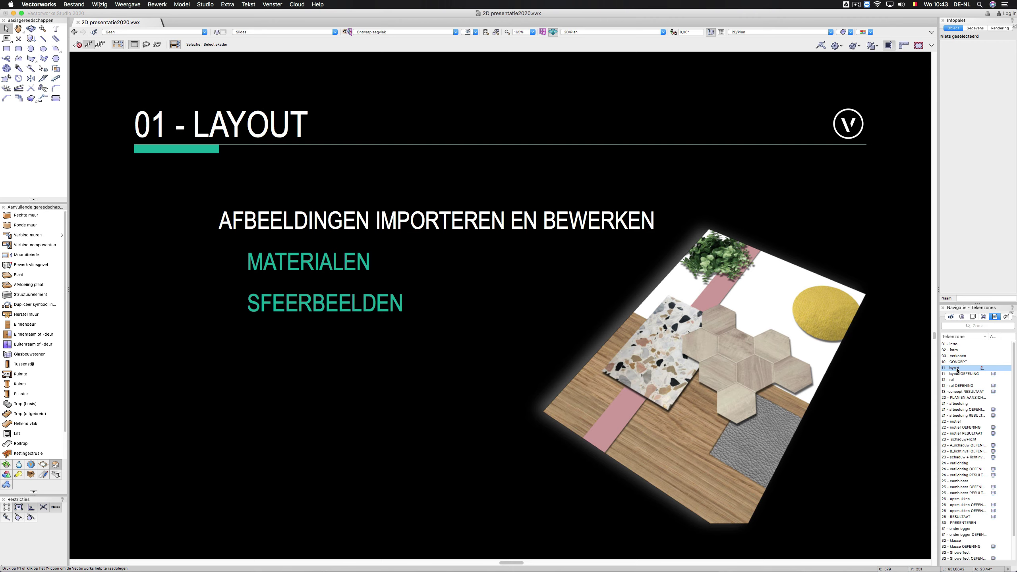
click(957, 374)
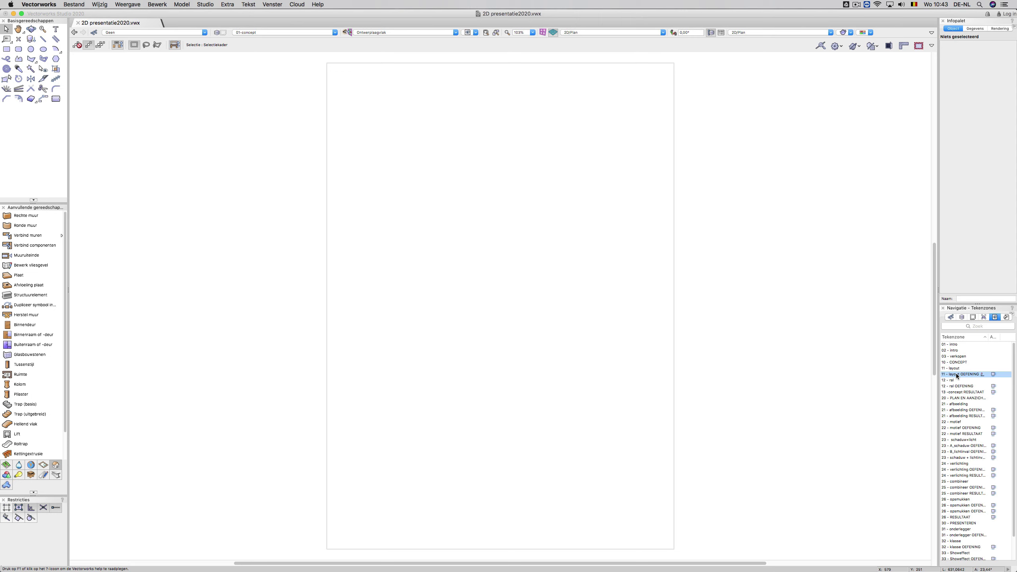
- Import Marmer.jpg from the Texturen folder in Finder onto the drawing as a bitmap with JPEG compression
key(super+Tab)
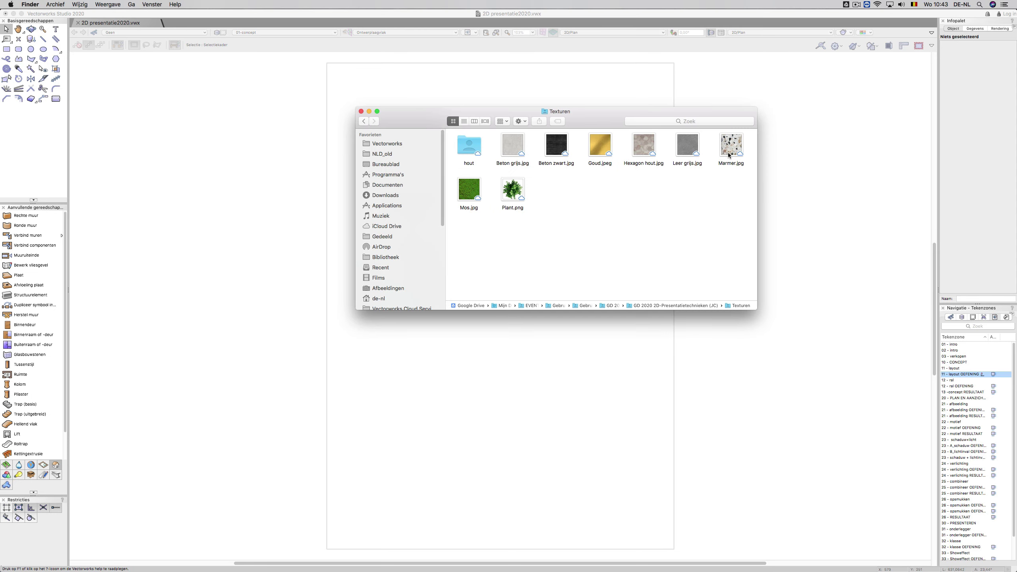
click(731, 146)
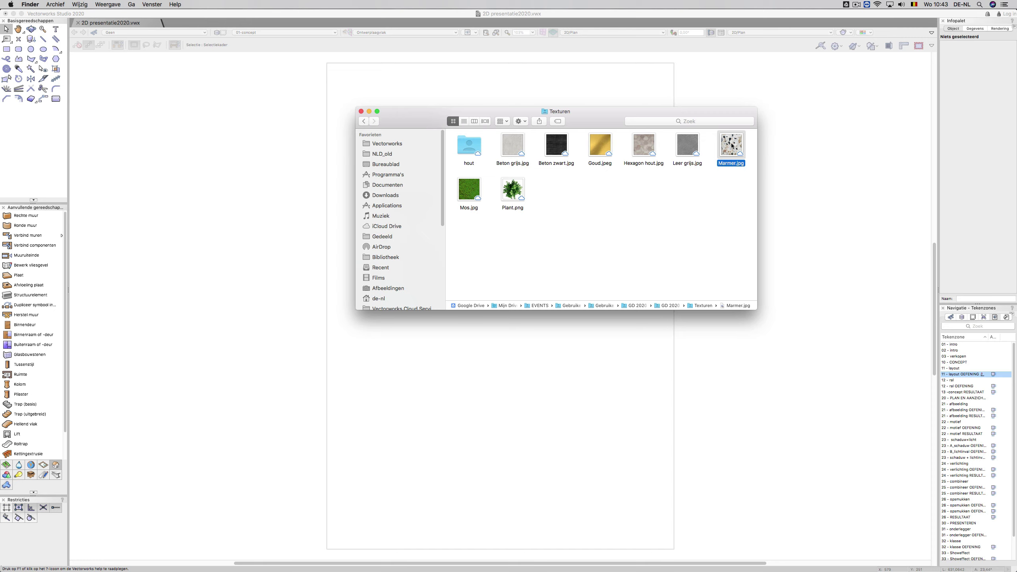
mouse_move(731, 147)
mouse_down()
mouse_move(602, 346)
mouse_move(522, 362)
mouse_up()
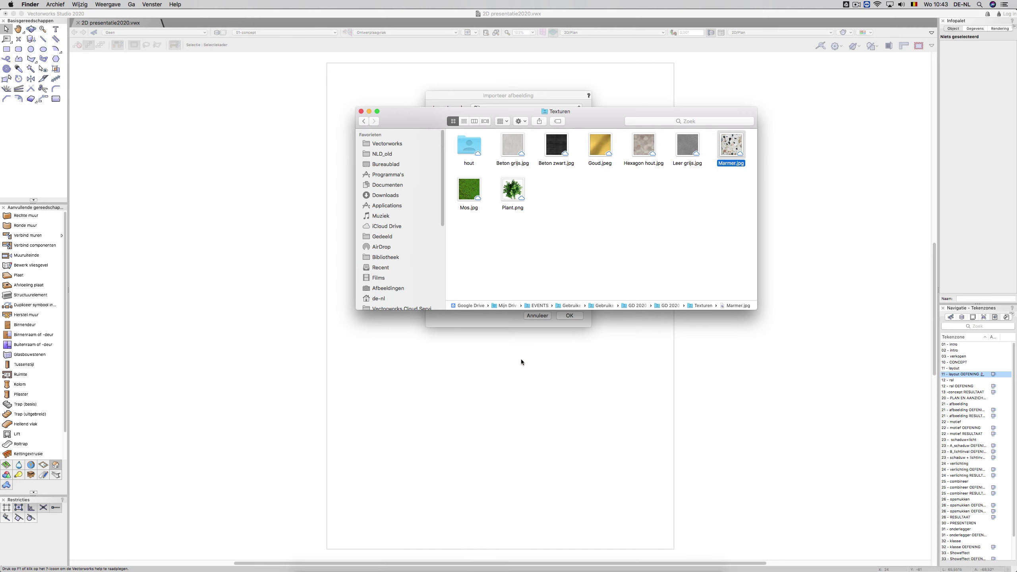
click(493, 316)
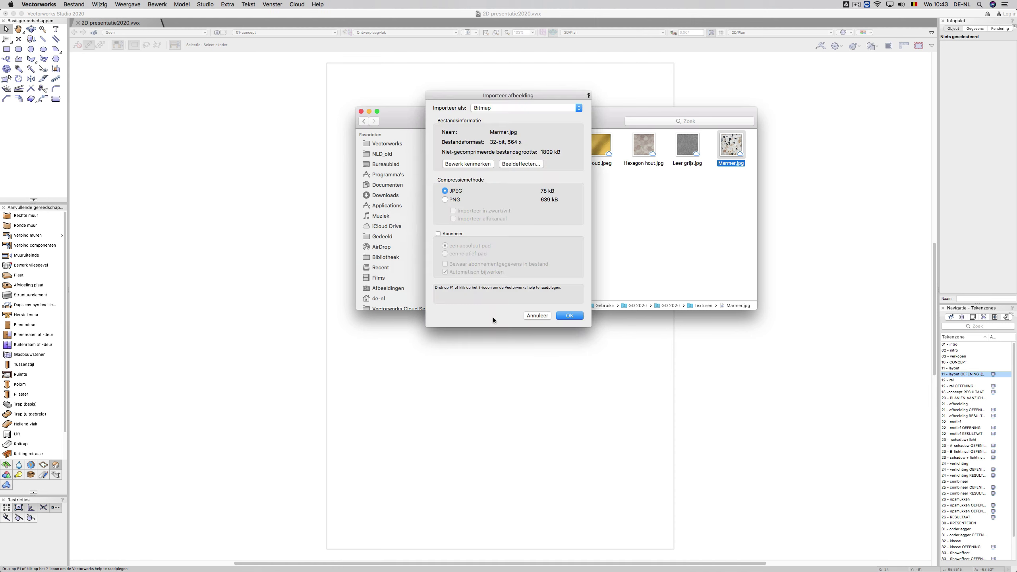
click(508, 107)
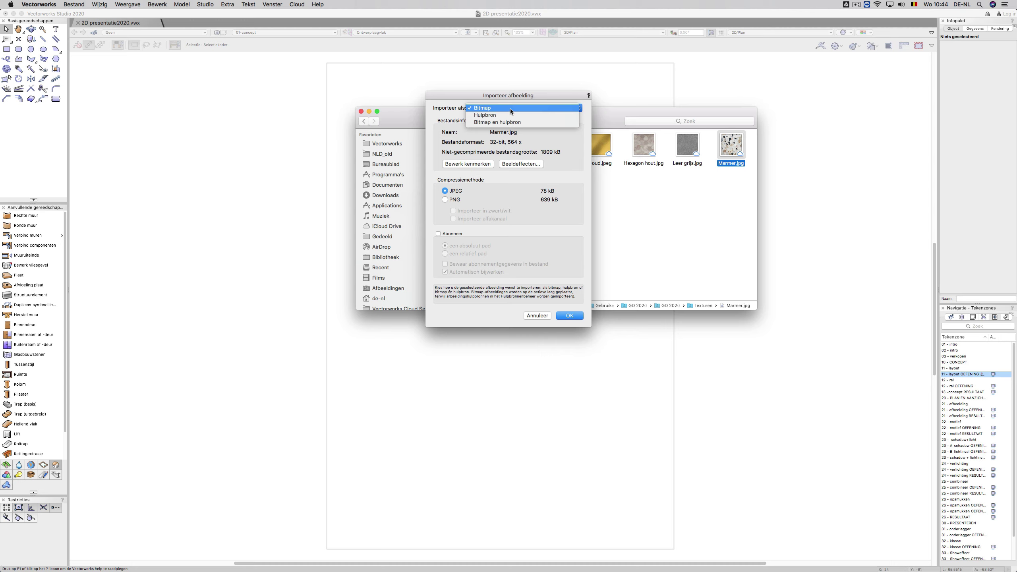
click(510, 108)
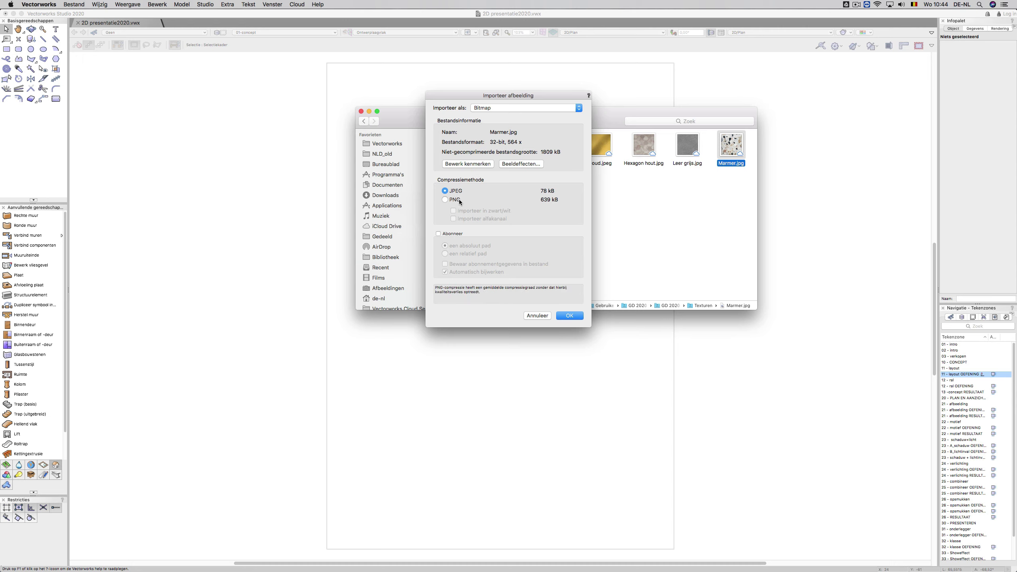
click(569, 316)
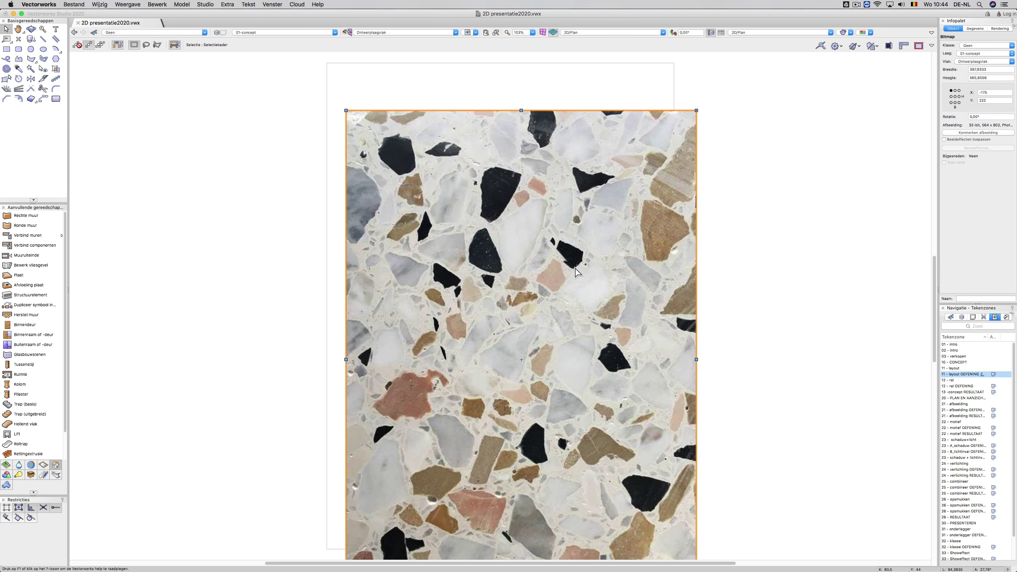
- Scale the marble image down to less than half its size and place it in the lower part of the page
drag(576, 272, 594, 244)
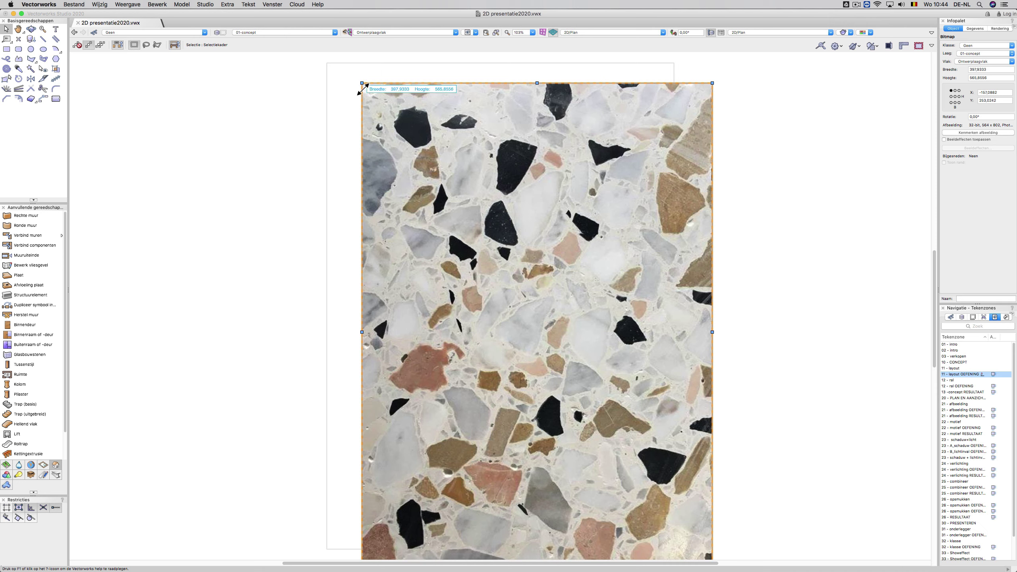
drag(362, 89, 573, 358)
drag(625, 409, 426, 287)
click(718, 260)
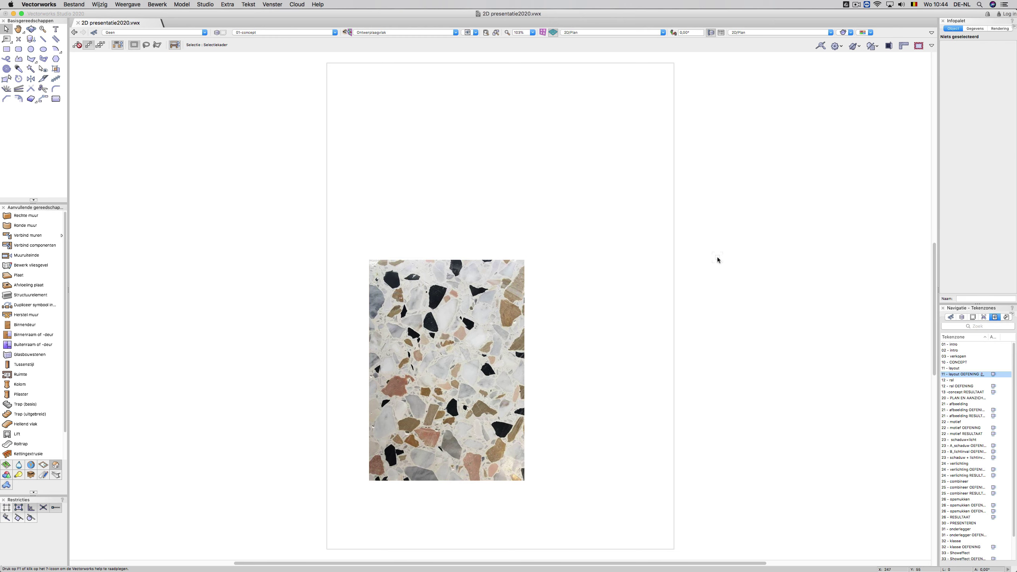
- Import Hexagon hout.jpg from the Texturen folder in Finder as a bitmap with JPEG compression
key(super+Tab)
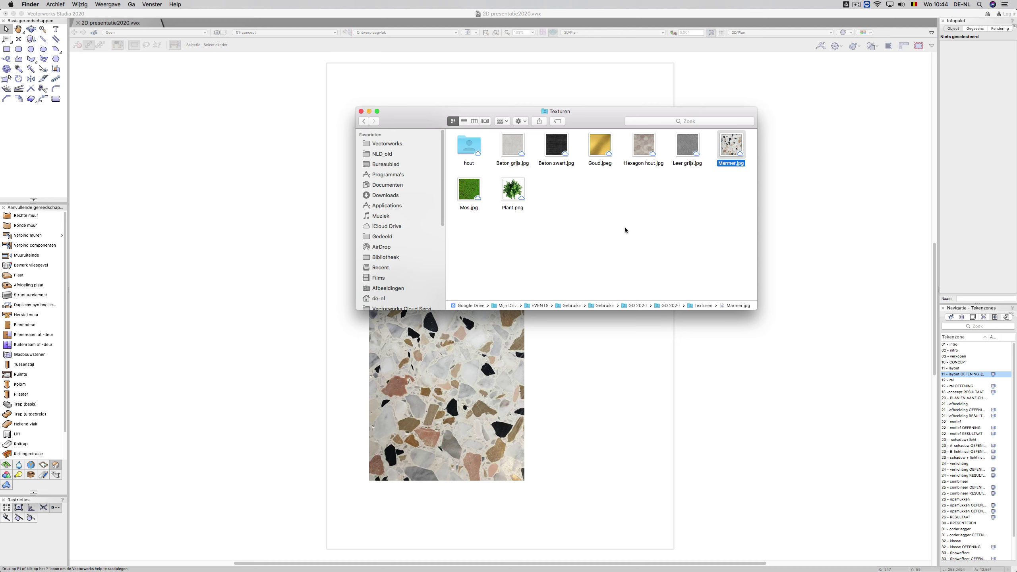
click(643, 148)
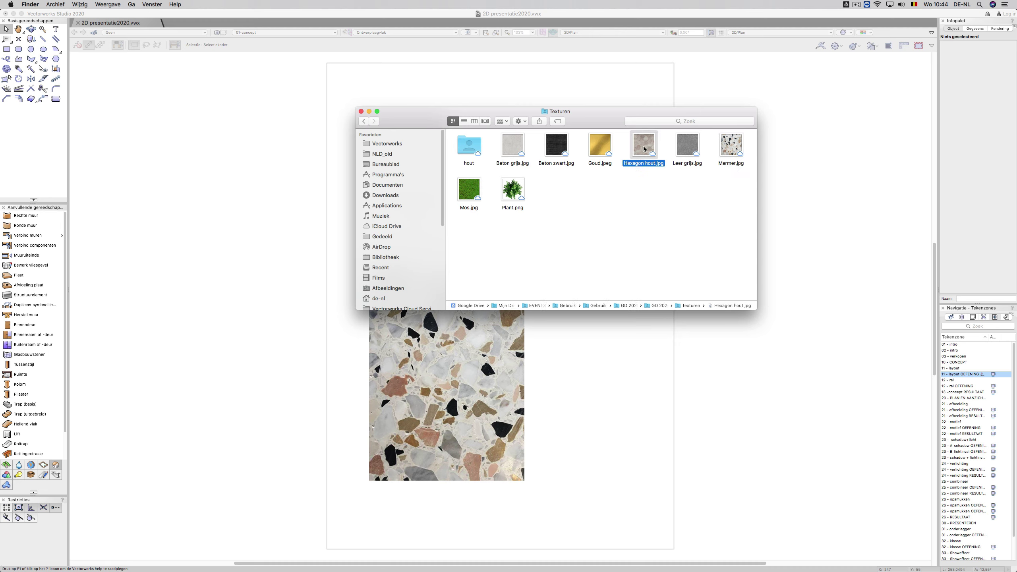
drag(644, 141, 600, 352)
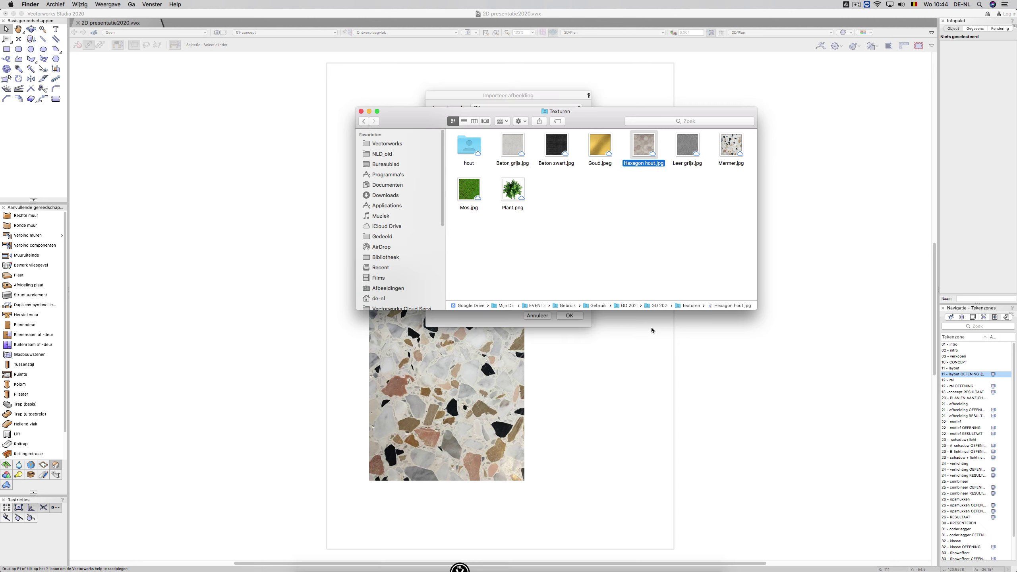
click(482, 315)
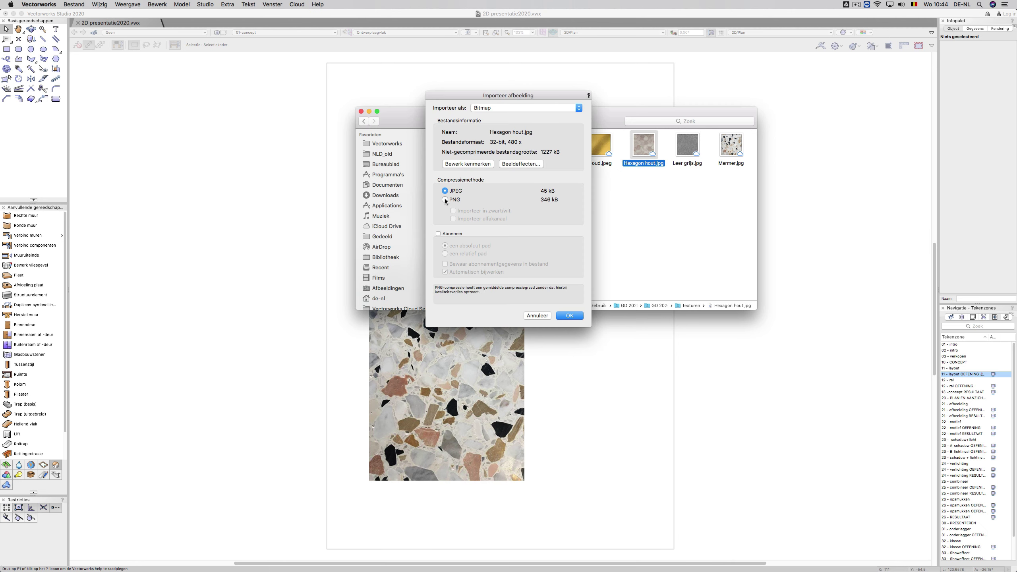
click(569, 316)
- Move the wood hexagon image beside the marble image so that the two no longer overlap
drag(623, 339, 666, 280)
drag(642, 315, 674, 330)
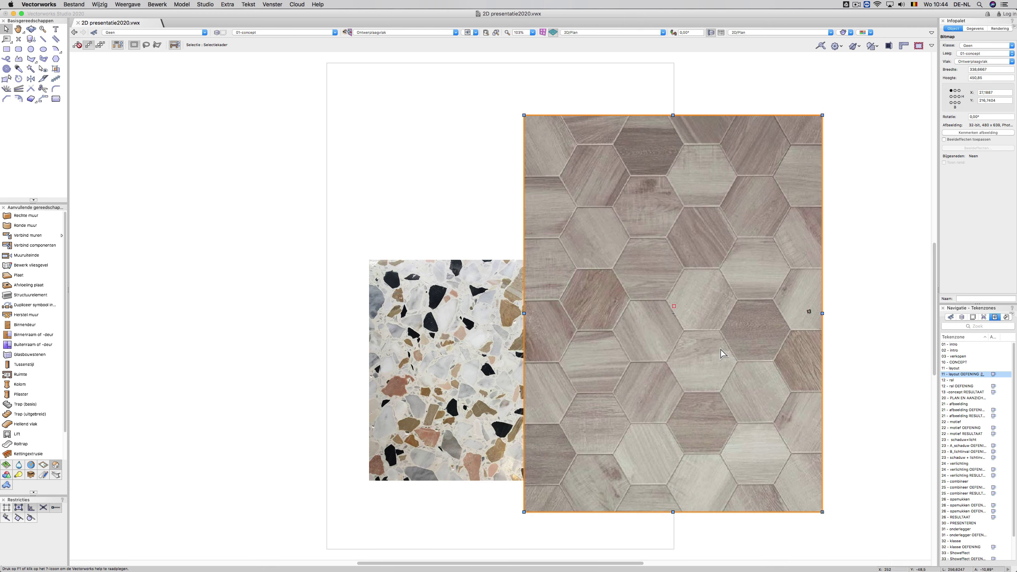
key(h)
drag(728, 352, 653, 341)
key(x)
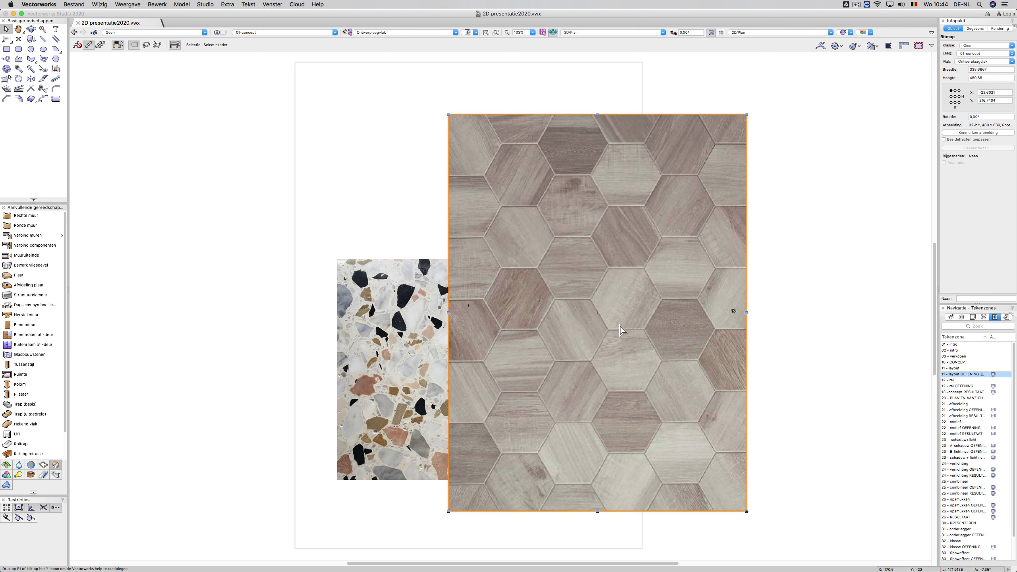
drag(619, 326, 701, 331)
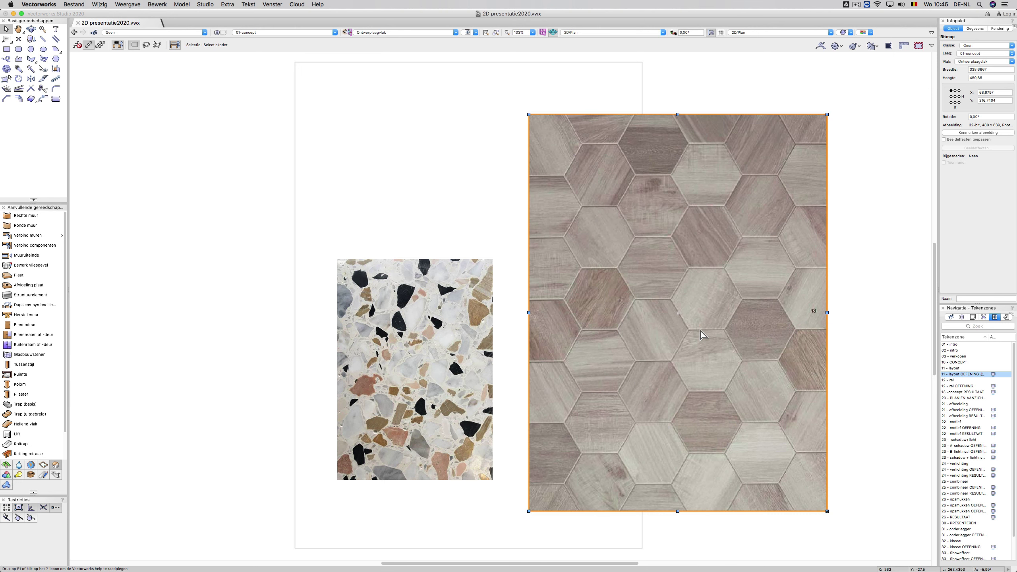
- Crop the wood hexagon image with a closed polygon traced along the joints around five adjoining hexagon tiles
double_click(691, 320)
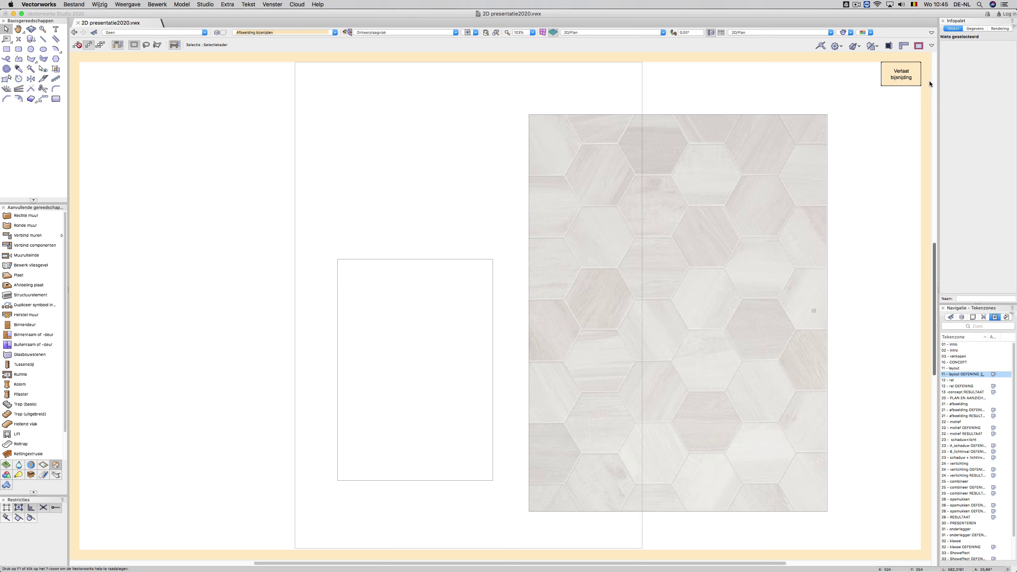
click(31, 59)
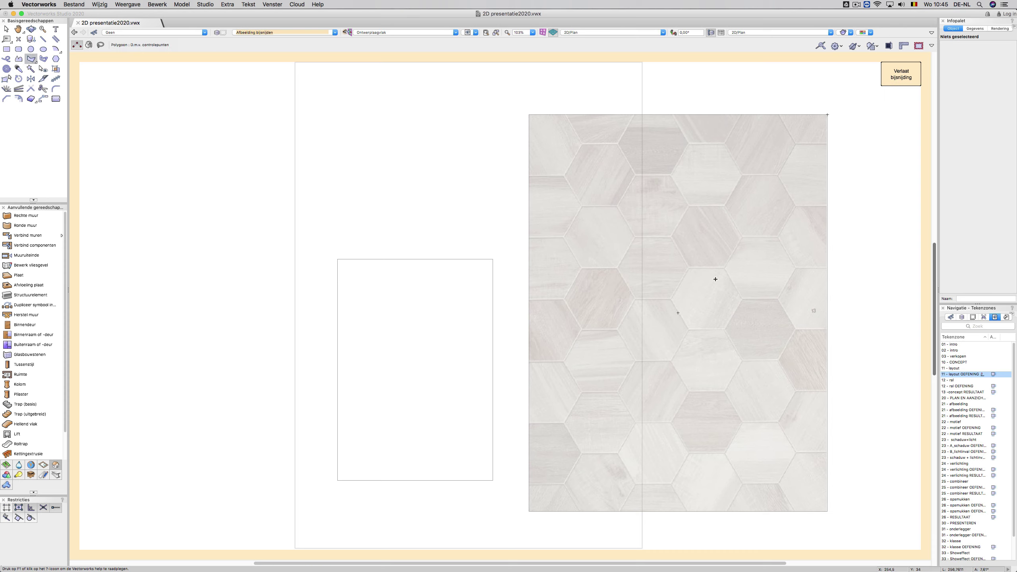
scroll(807, 387, up, 3)
key(space)
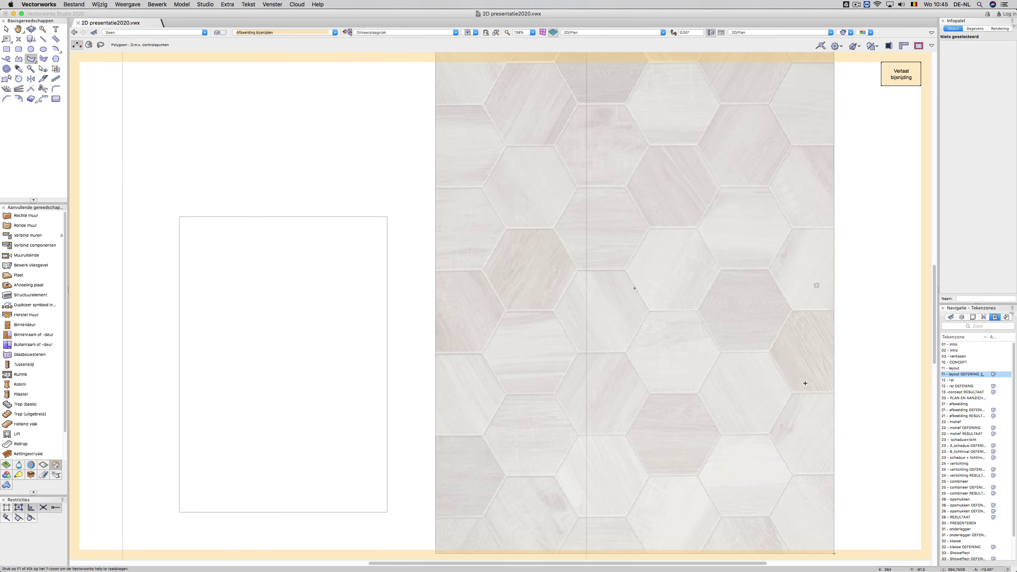
drag(804, 384, 704, 375)
scroll(704, 375, up, 1)
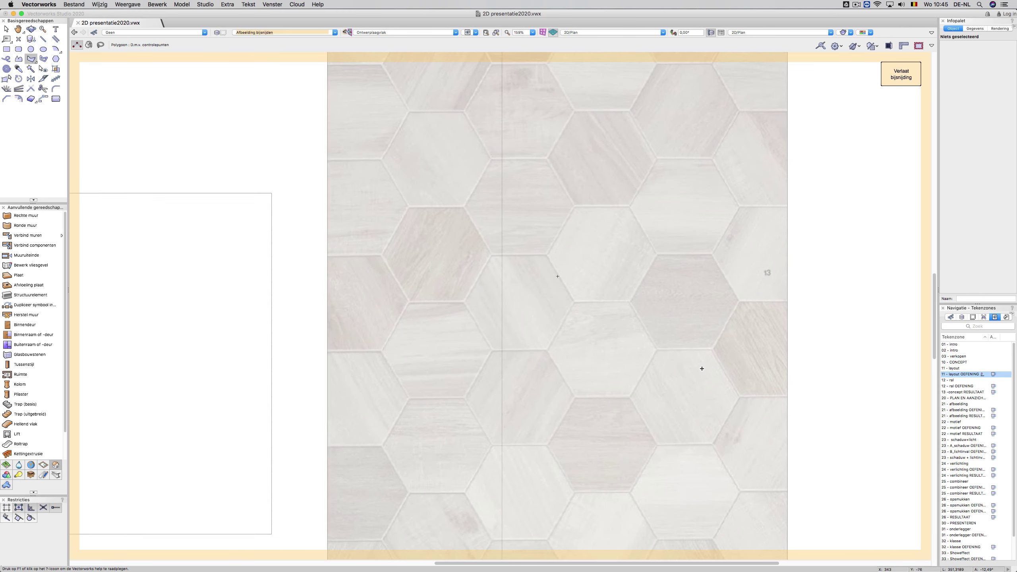
click(466, 302)
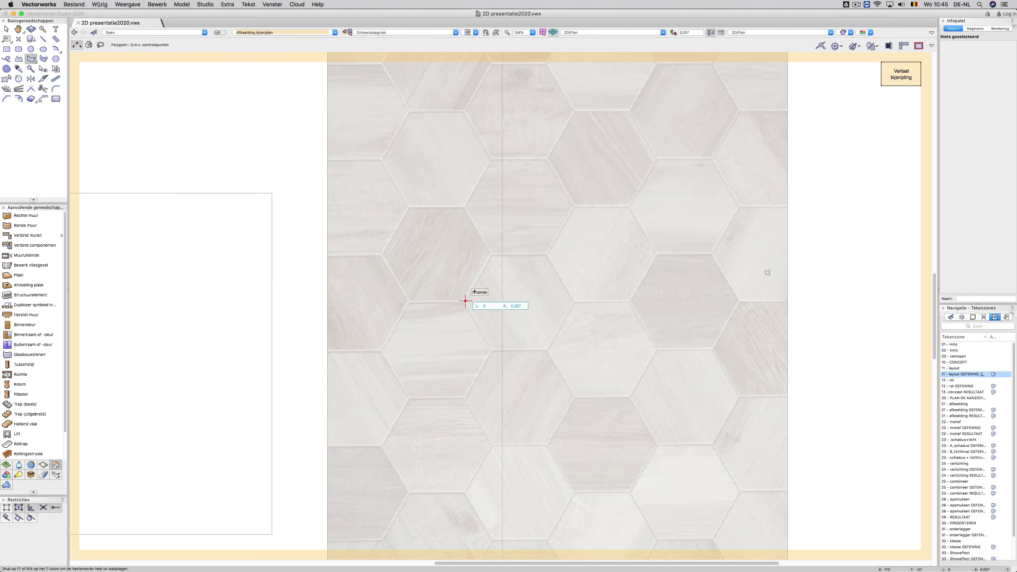
click(491, 256)
click(547, 255)
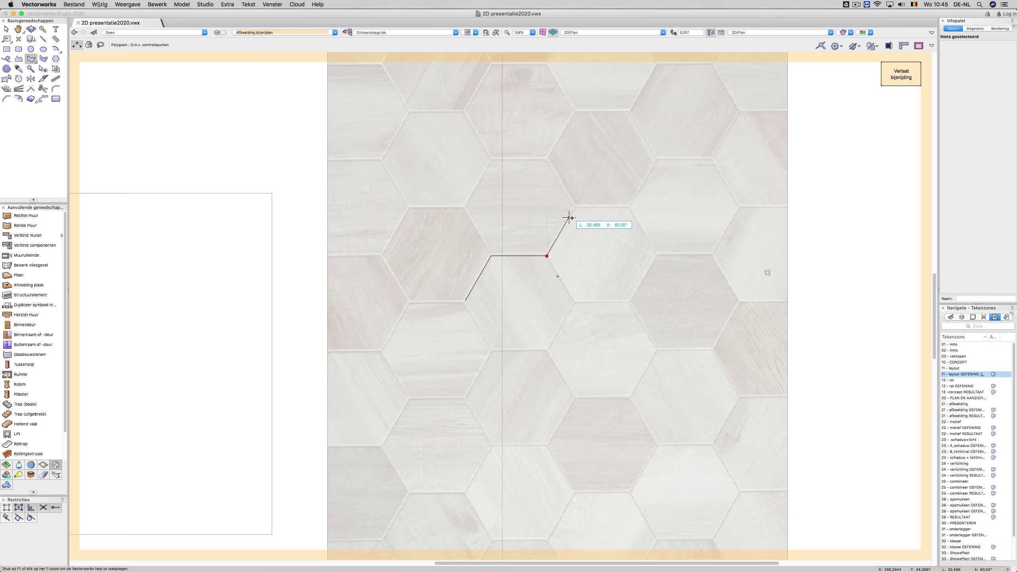
click(575, 207)
click(628, 208)
click(656, 254)
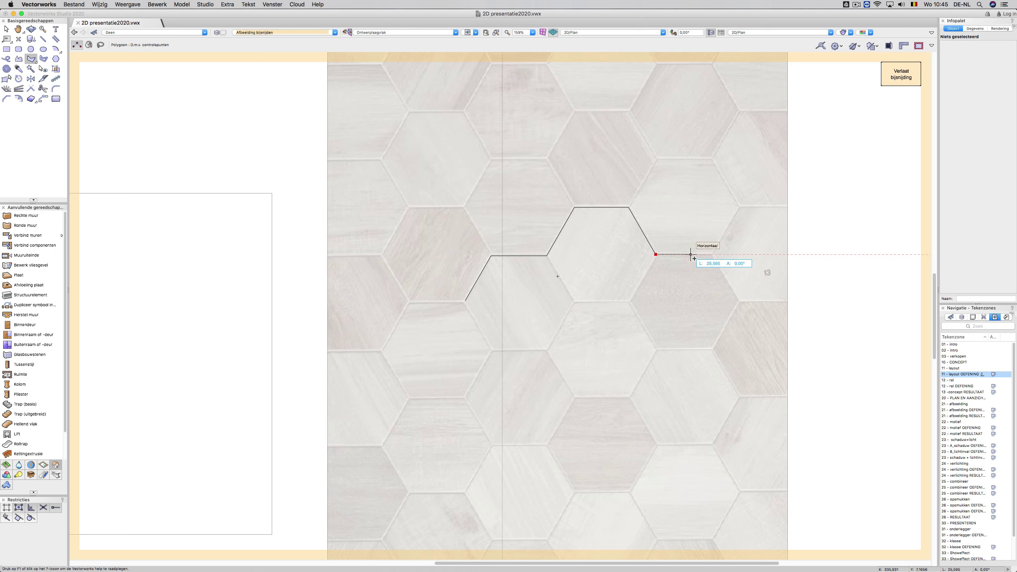
click(713, 255)
click(739, 301)
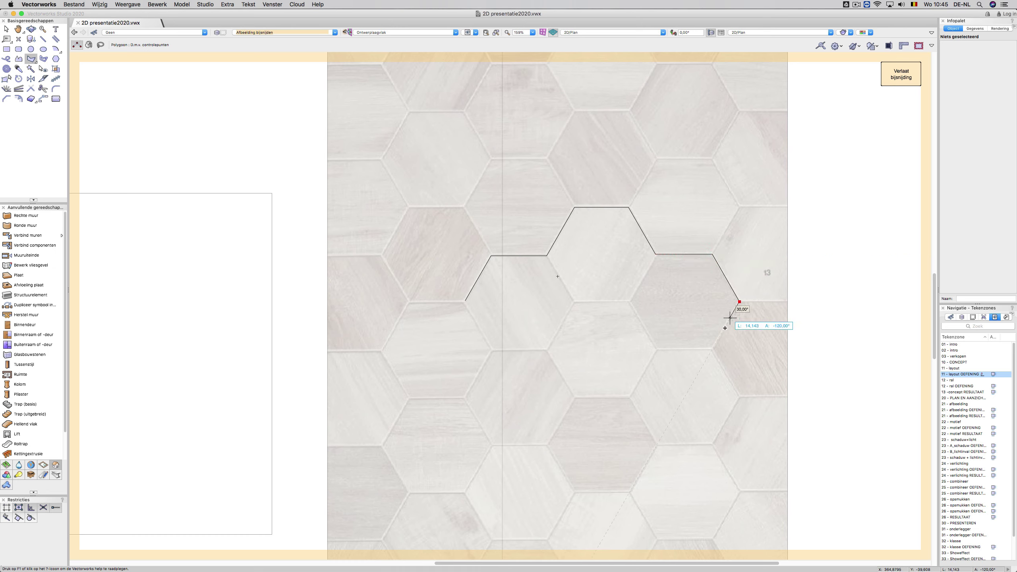
click(713, 347)
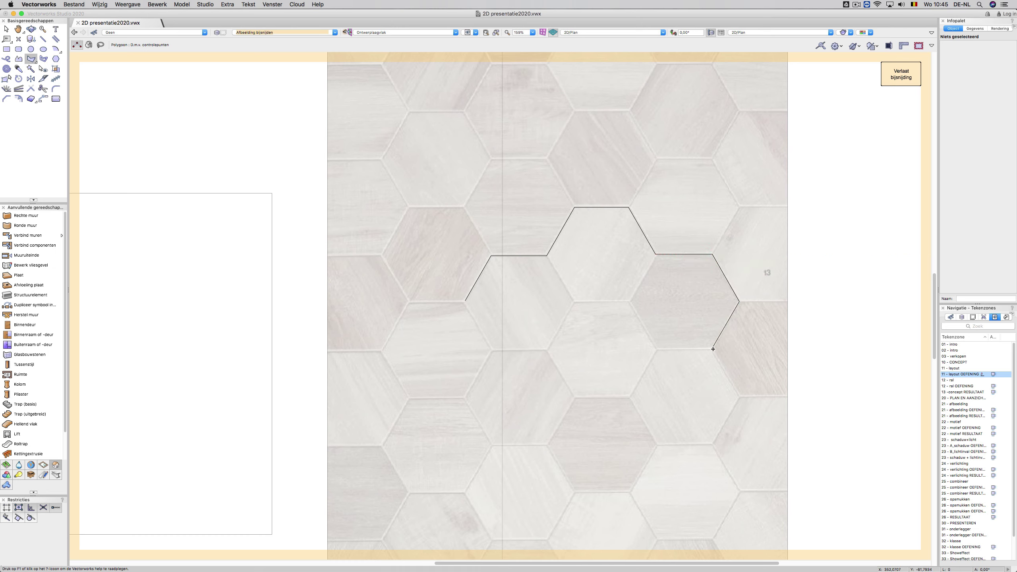
click(741, 396)
click(714, 444)
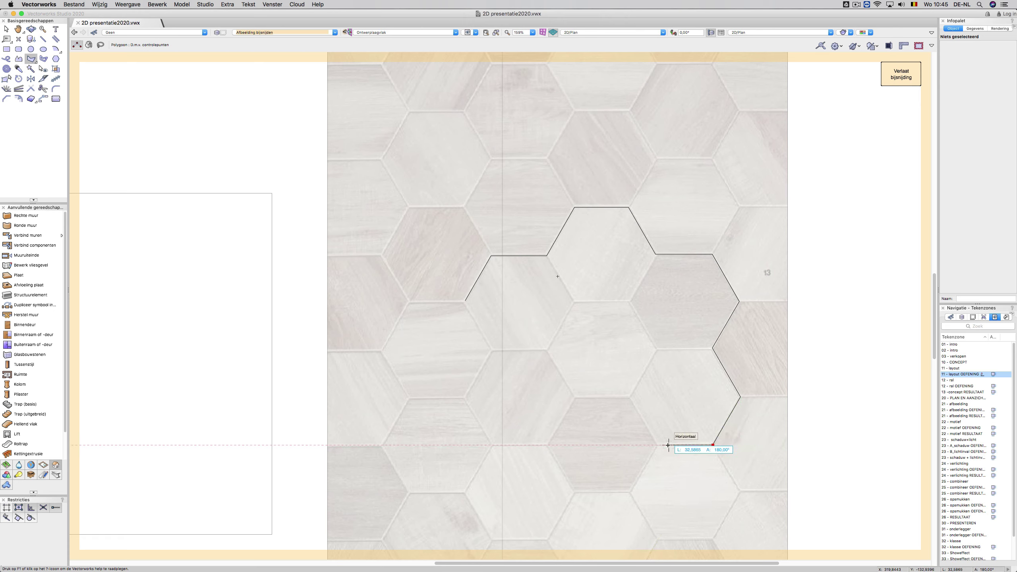
click(657, 444)
click(629, 397)
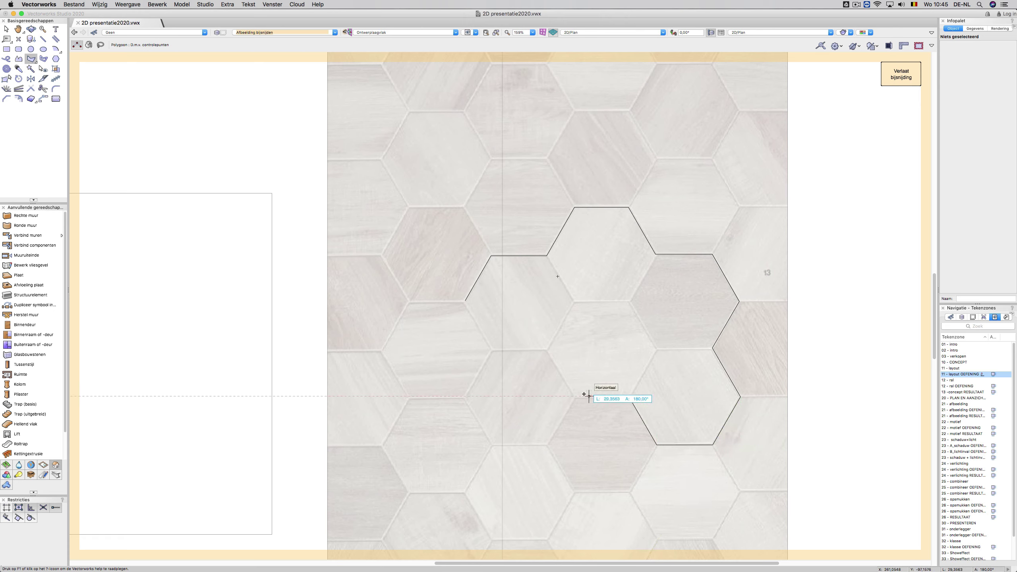
click(573, 396)
click(547, 350)
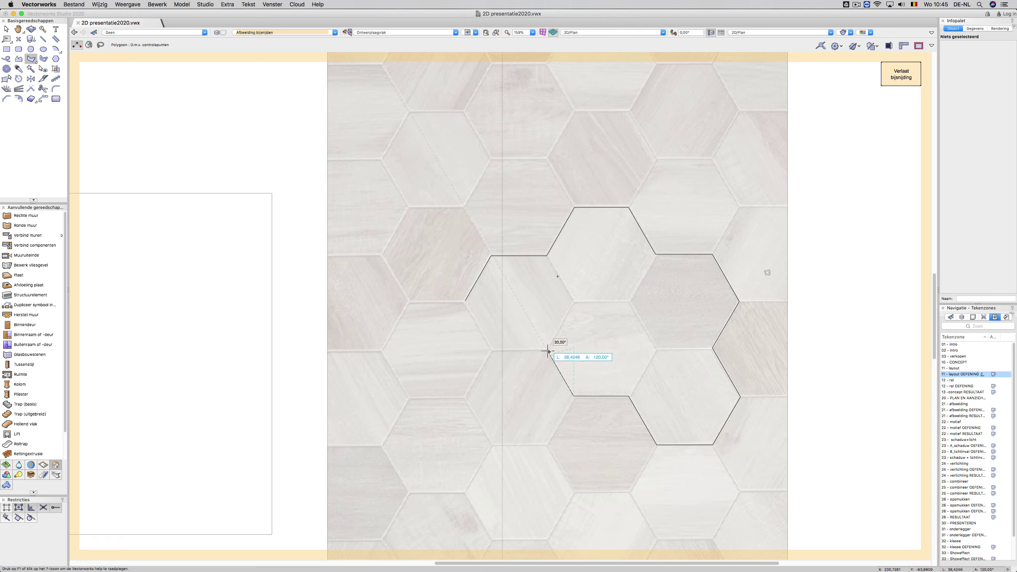
click(492, 350)
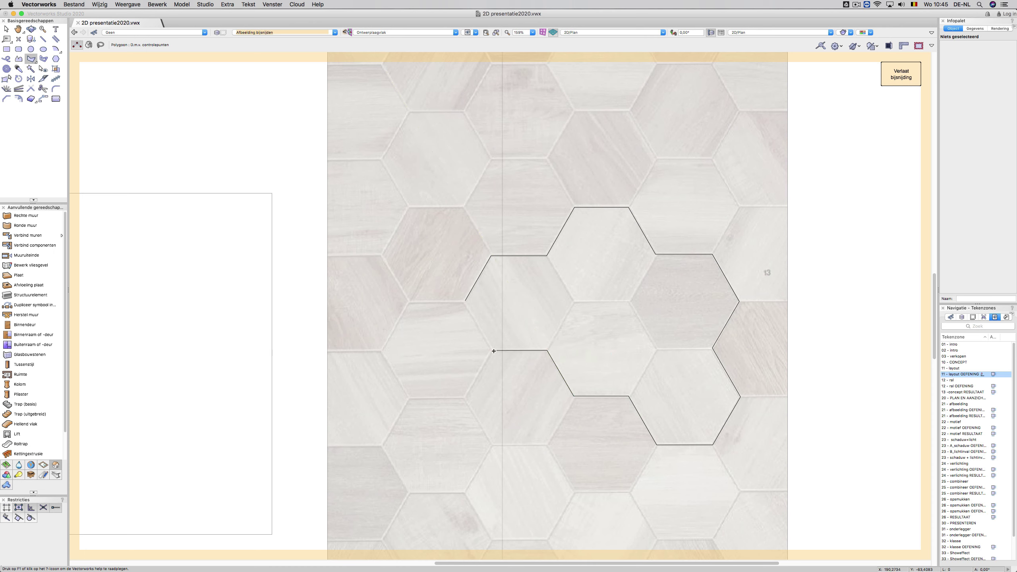
click(465, 301)
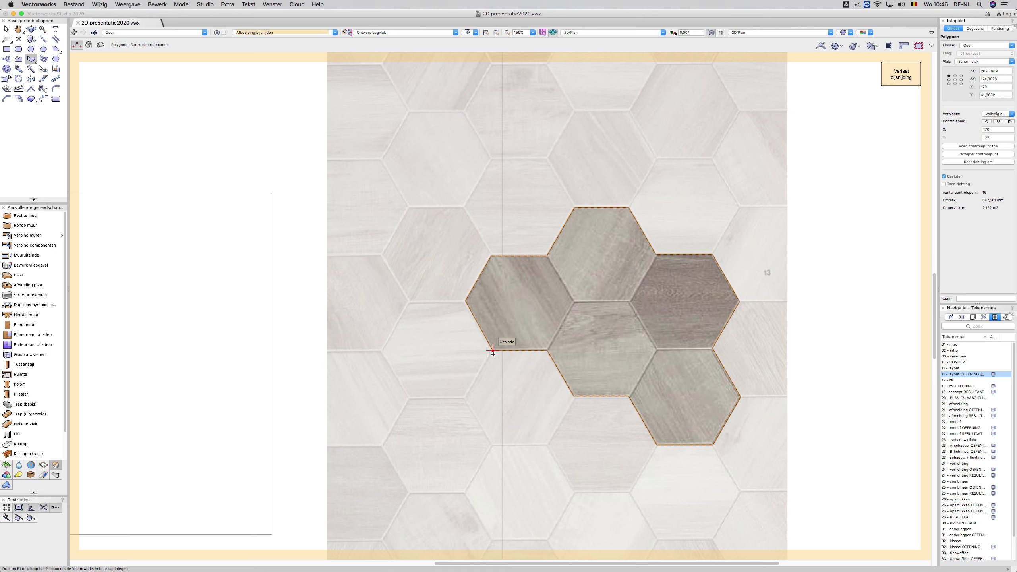
click(493, 350)
click(904, 76)
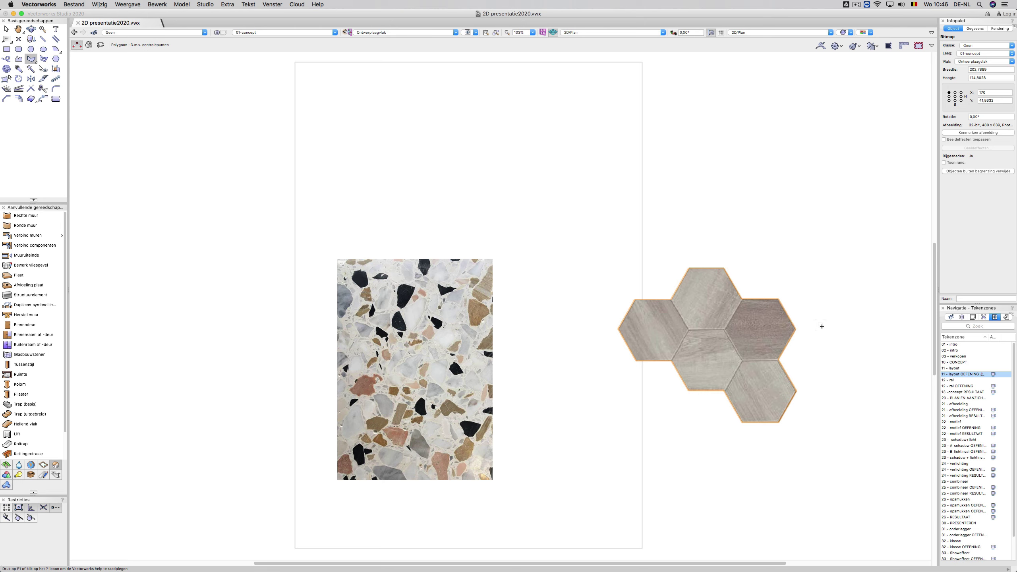
key(x)
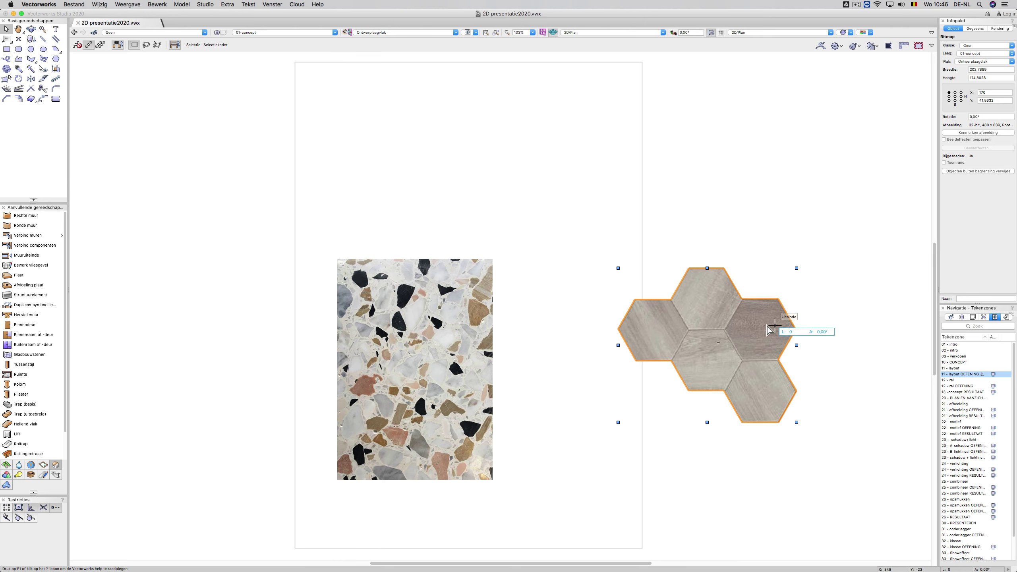
- Move the wood hexagon image onto the page against the marble's edge and give it a slight sepia image effect
drag(772, 330, 692, 318)
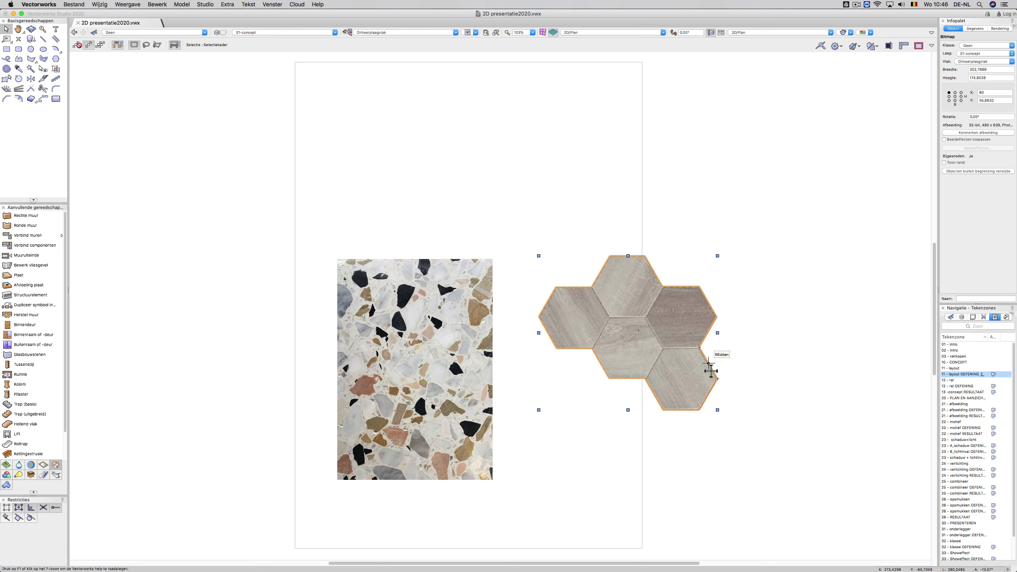
drag(649, 335, 596, 387)
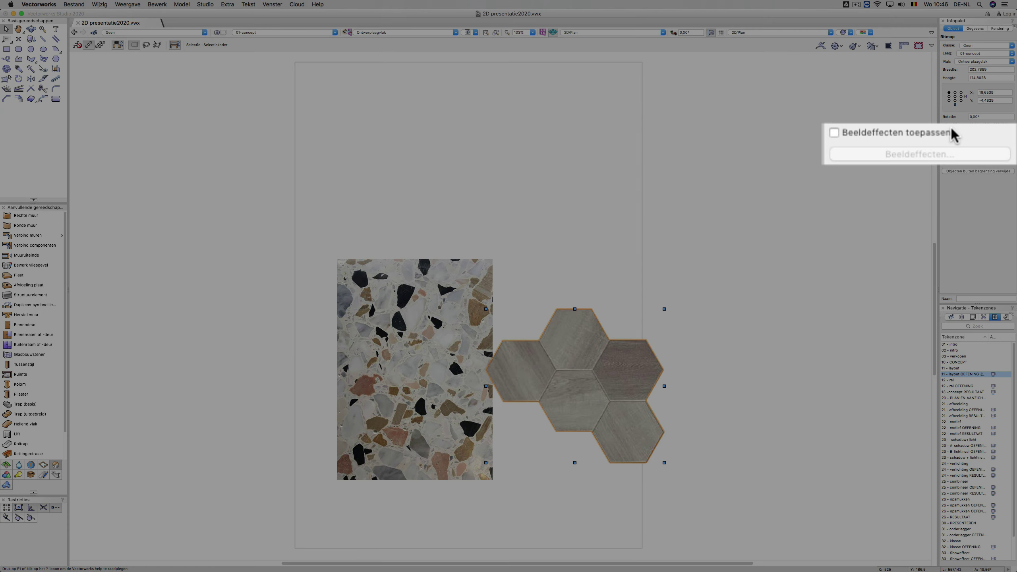
click(941, 132)
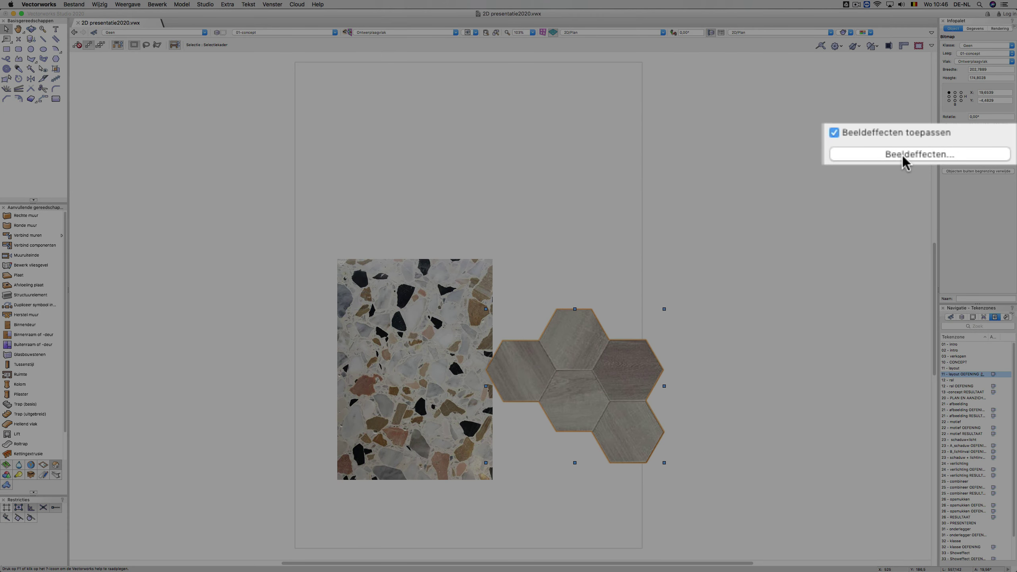
click(971, 148)
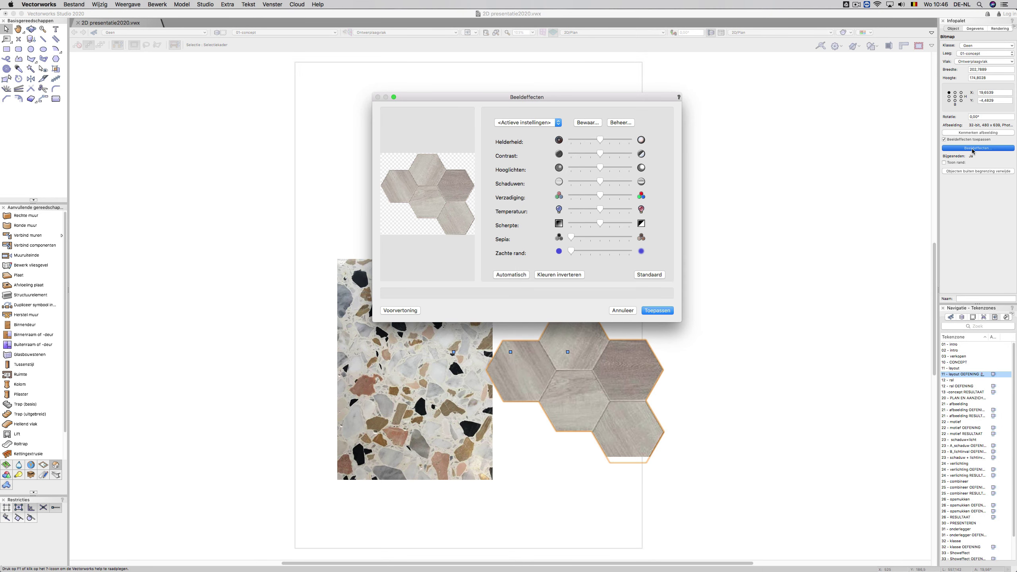
drag(506, 100, 505, 112)
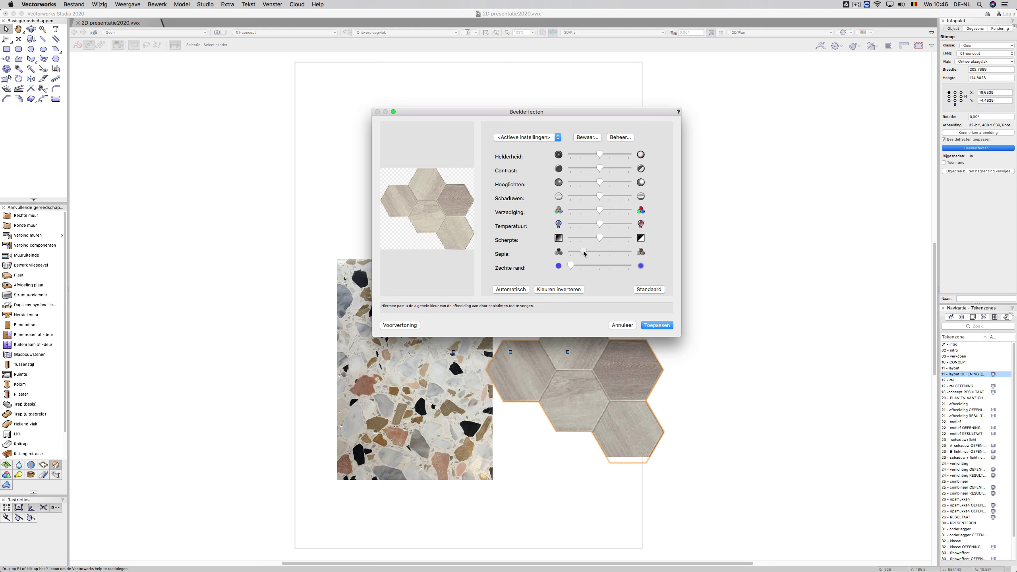
drag(585, 251, 589, 249)
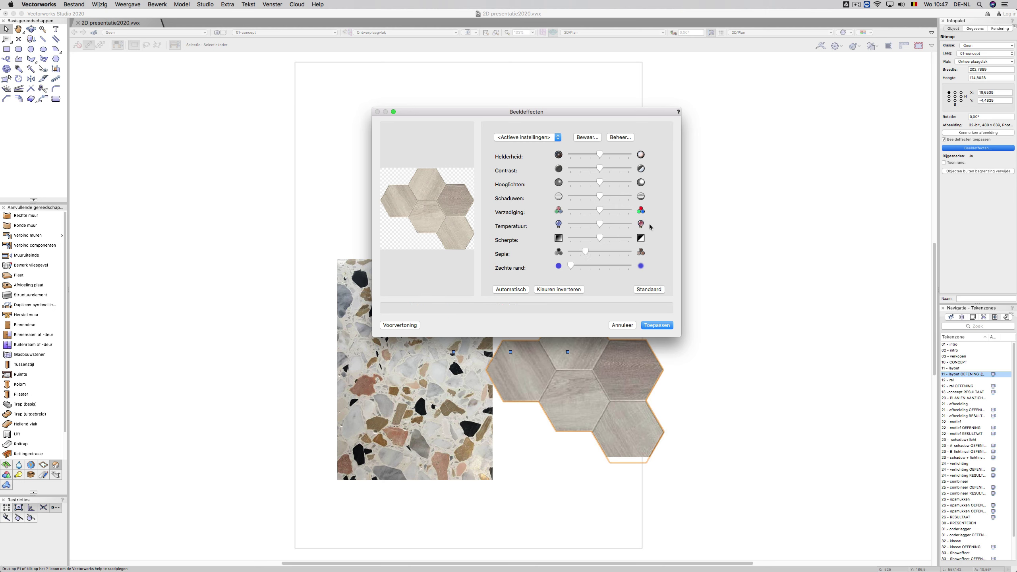
click(657, 325)
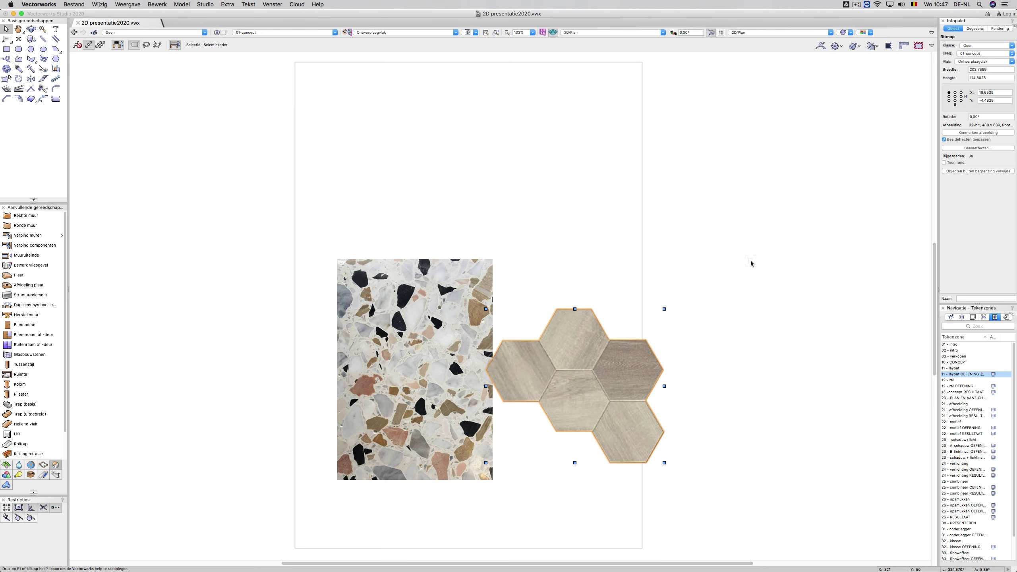
click(751, 264)
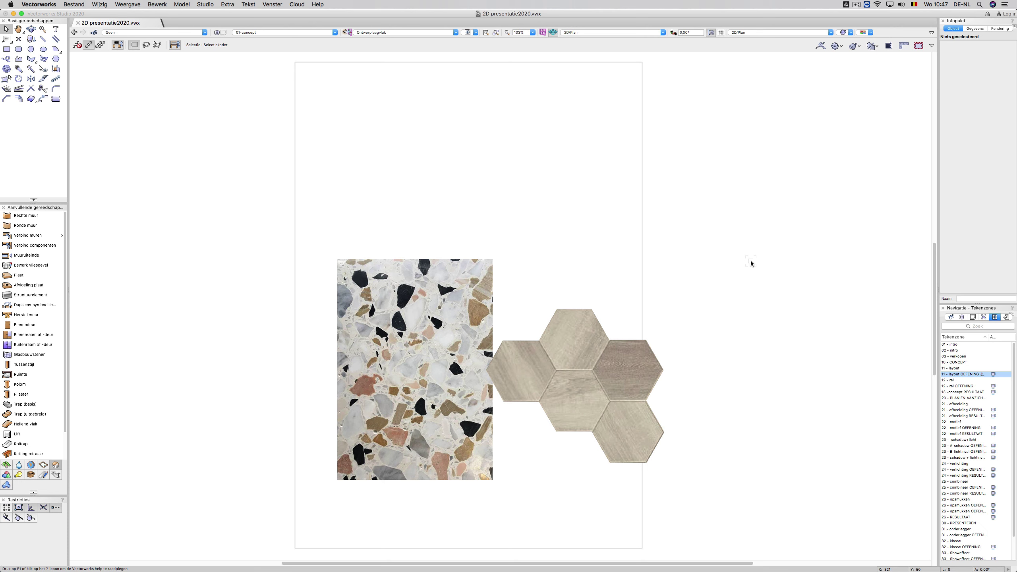
- Import Plant.png from the Texturen folder in Finder as a bitmap with PNG compression and its alpha channel
key(super+Tab)
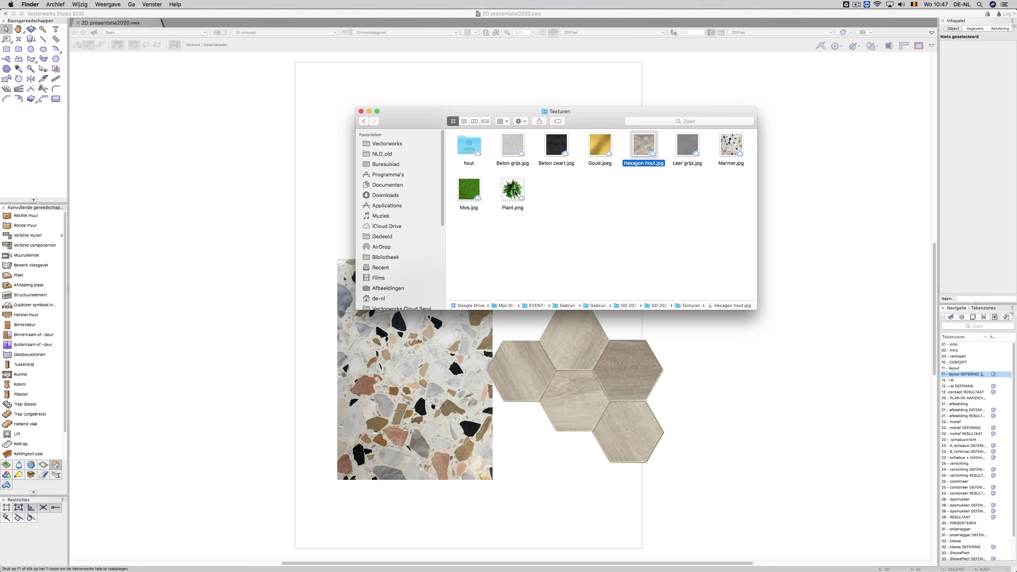
drag(516, 192, 300, 190)
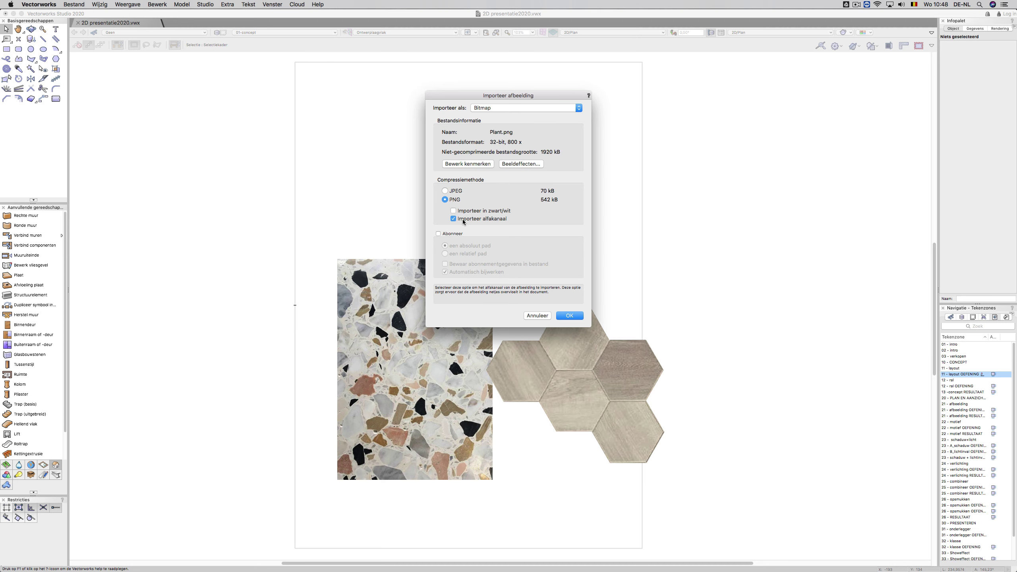
click(570, 316)
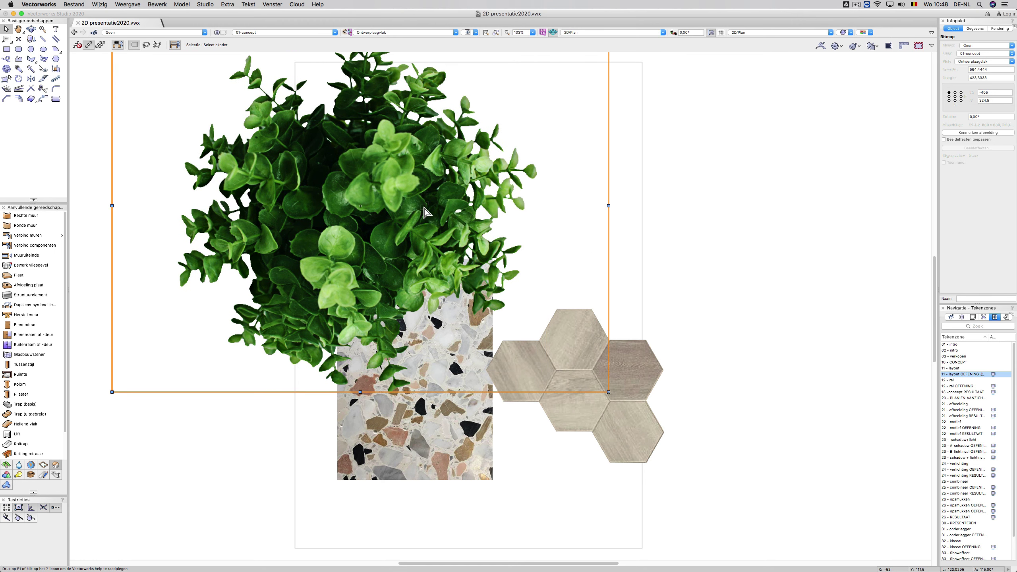
scroll(427, 212, down, 2)
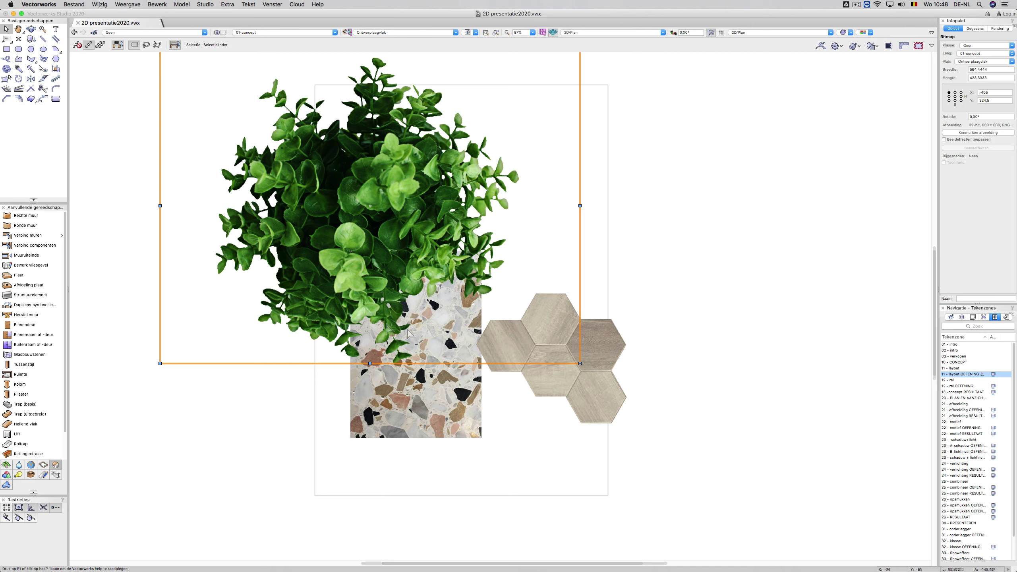
- Import Plant.png from Finder a second time as a PNG bitmap without the alpha channel and place it over the wood hexagon image
key(super+Tab)
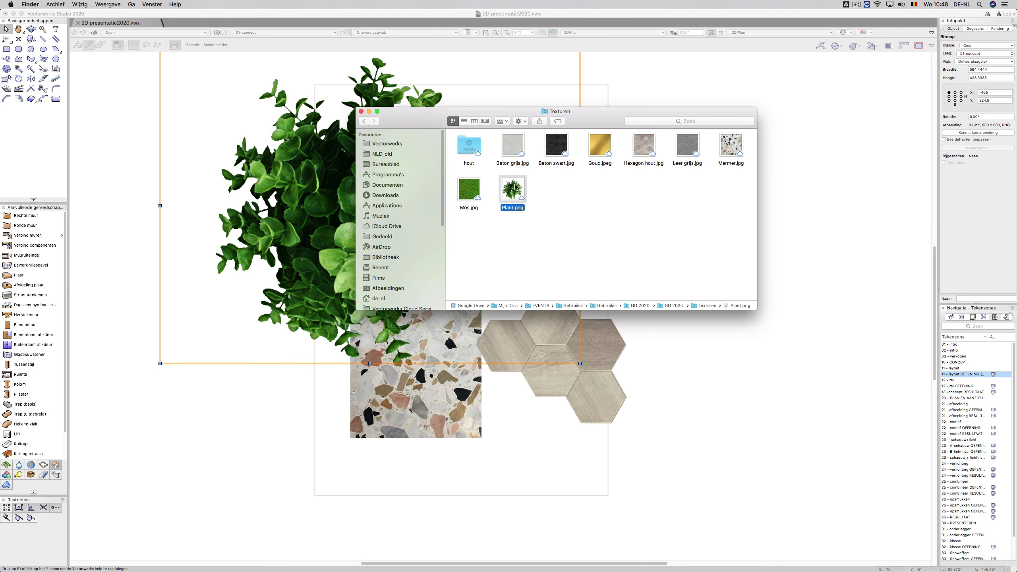
drag(515, 188, 532, 295)
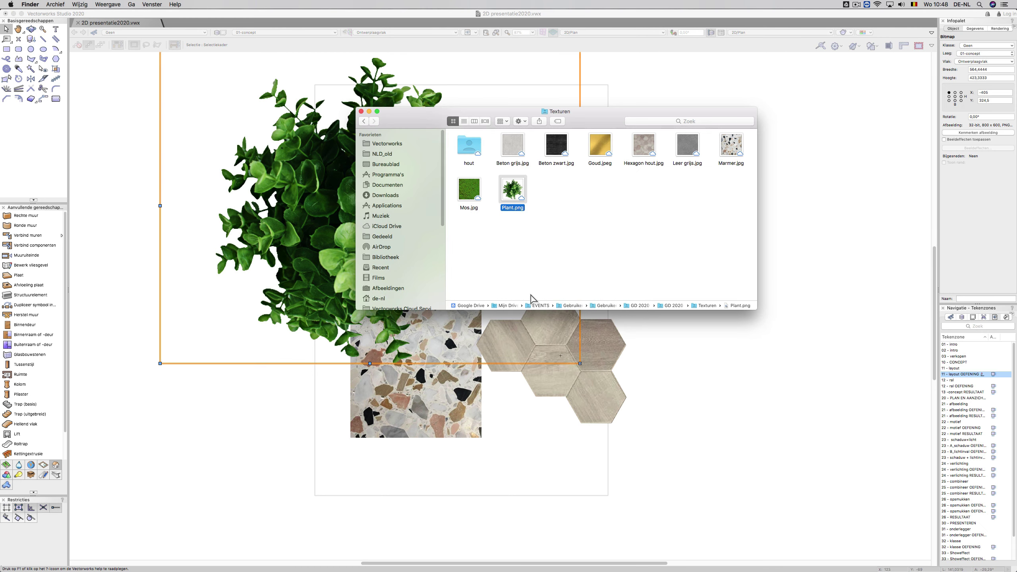
drag(512, 196, 766, 397)
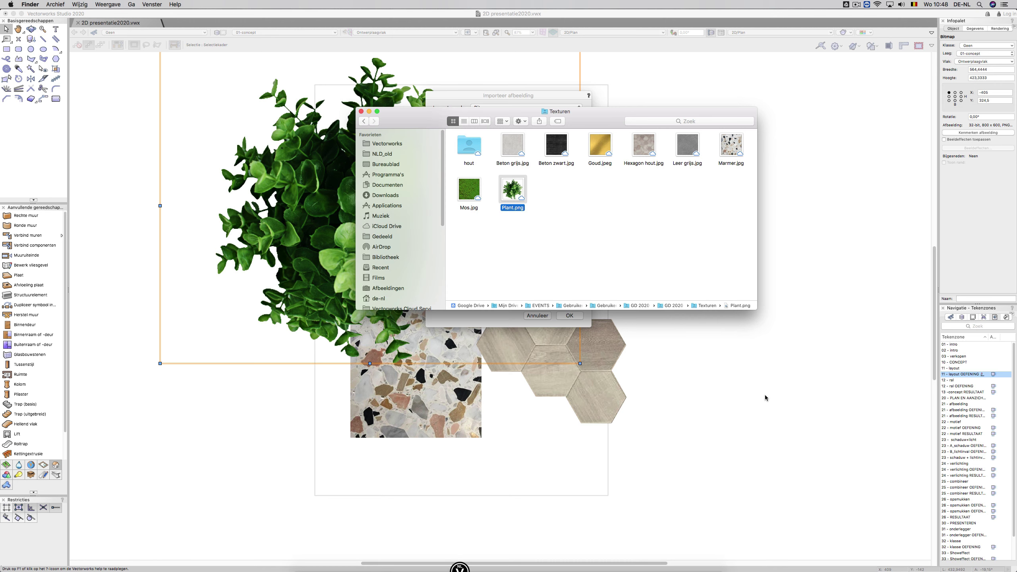
click(490, 95)
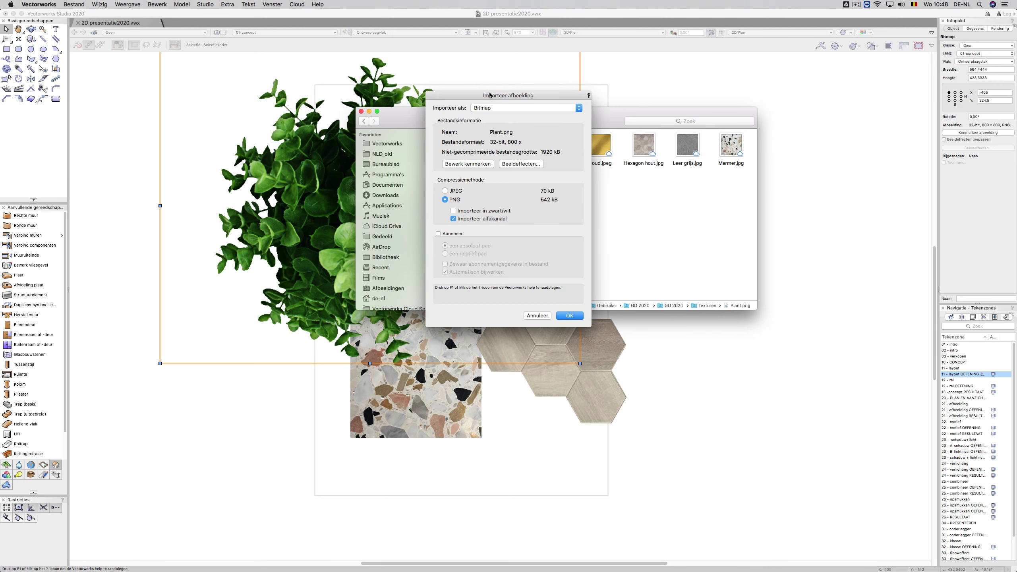
click(466, 220)
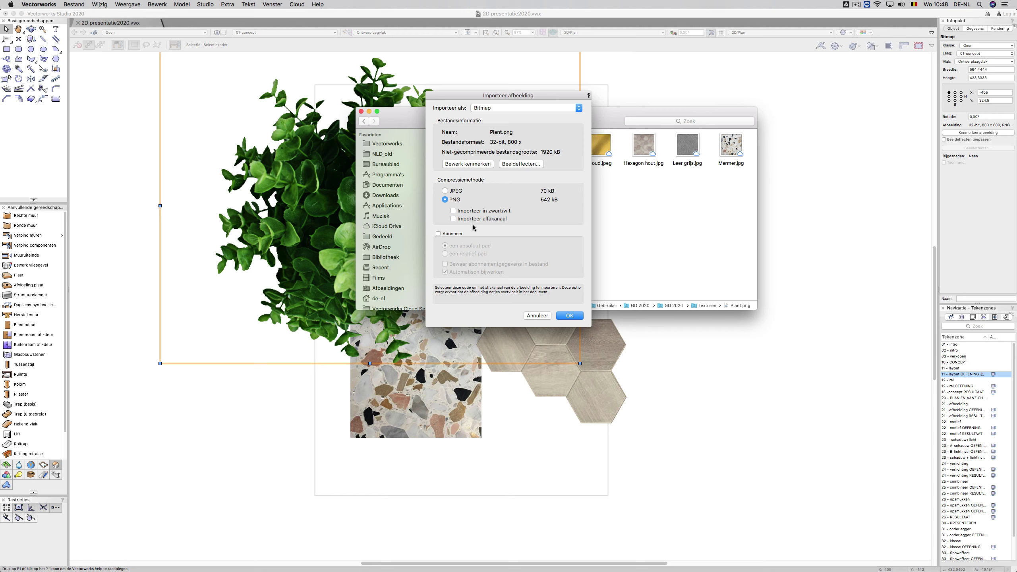
click(568, 316)
drag(736, 376, 607, 291)
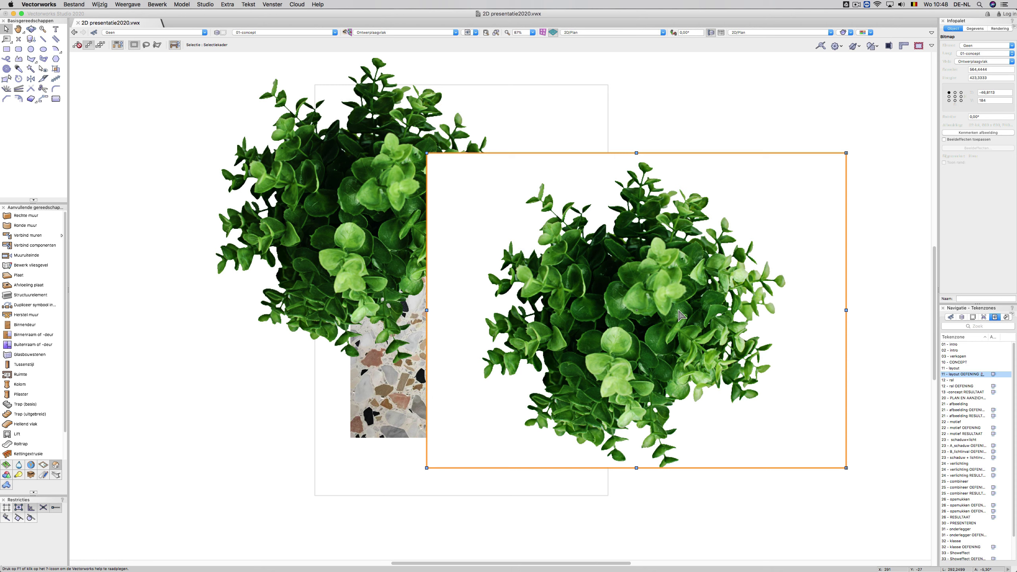
- Set the second plant image's fill to none and move it over the marble to compare the leaf edges of both plants up close
key(super+shift+a)
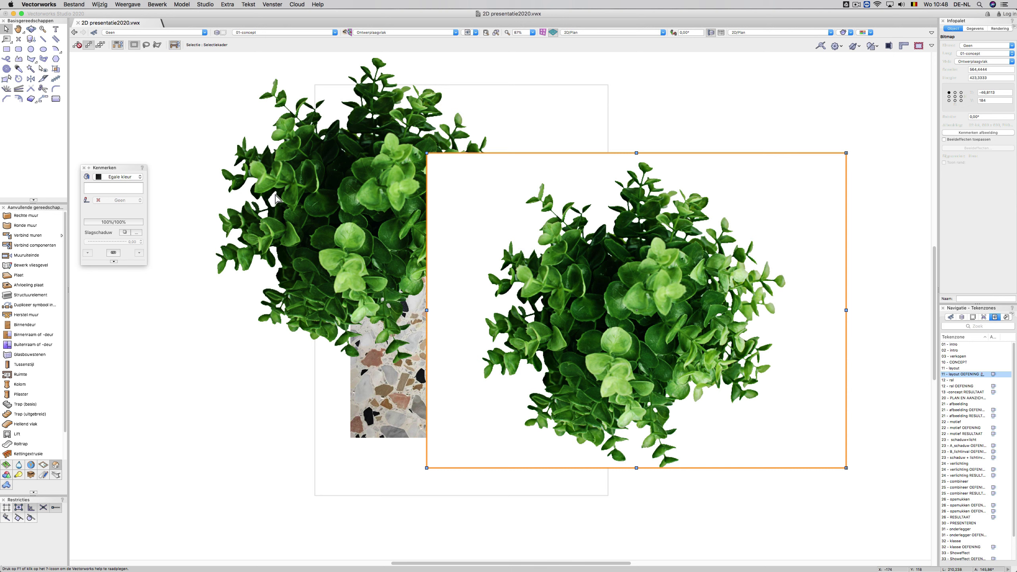
click(123, 178)
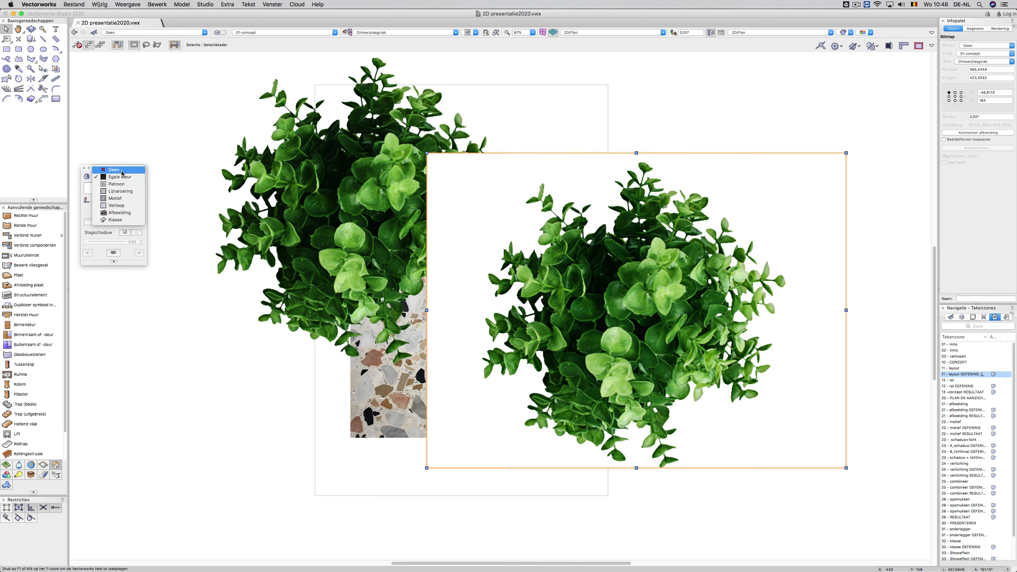
click(113, 170)
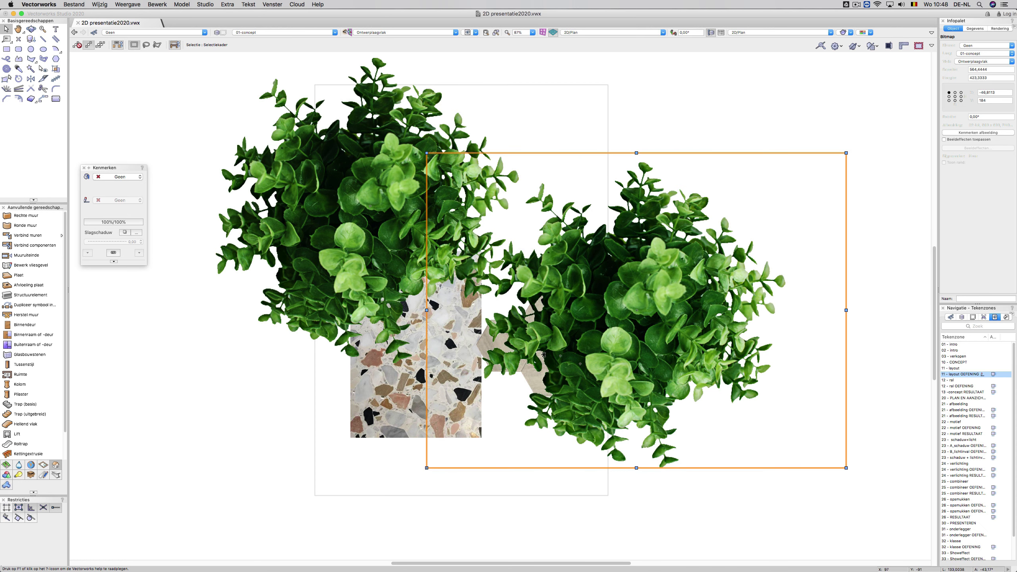
drag(543, 345, 434, 346)
scroll(435, 346, up, 8)
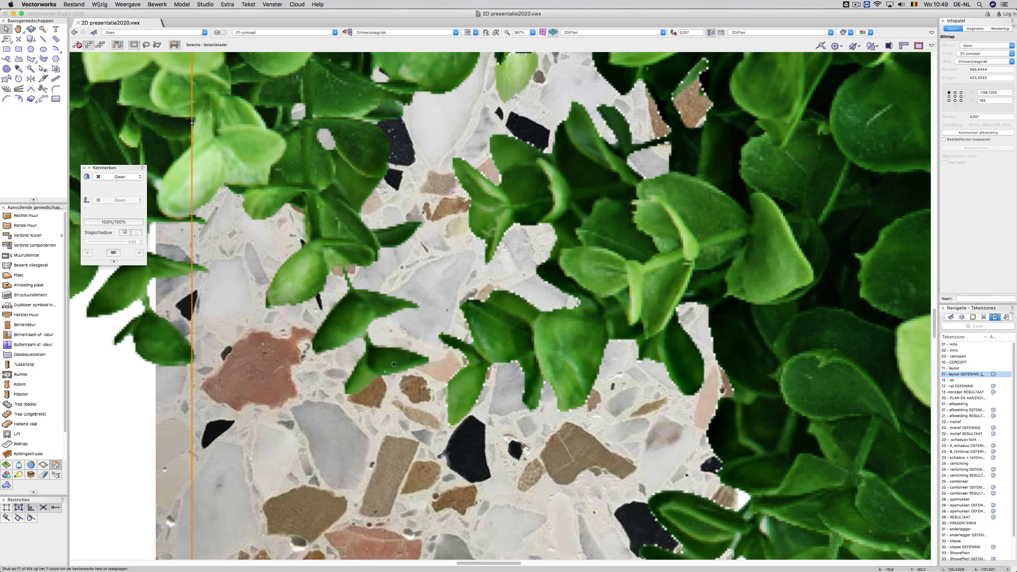
scroll(385, 361, down, 9)
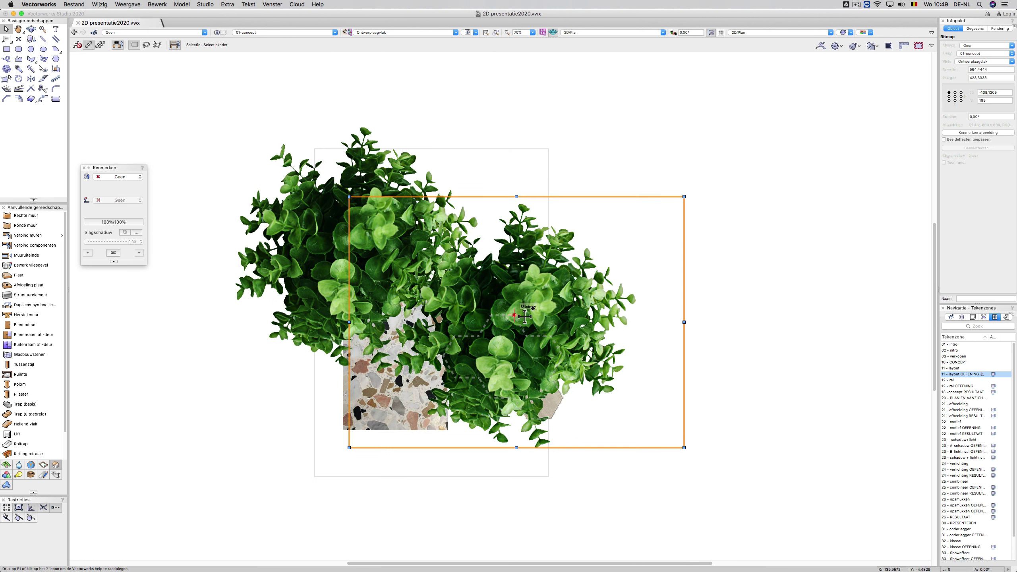
- Keep only the alpha-channel plant image, scale it down to about 317 × 238, and place it above the marble image
drag(525, 317, 407, 258)
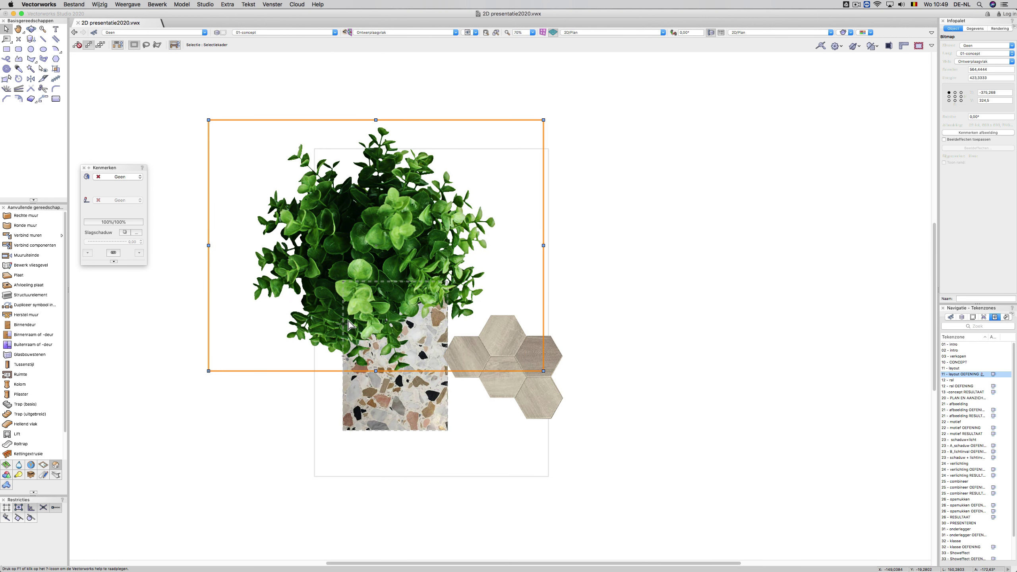
drag(208, 120, 306, 193)
drag(405, 276, 359, 207)
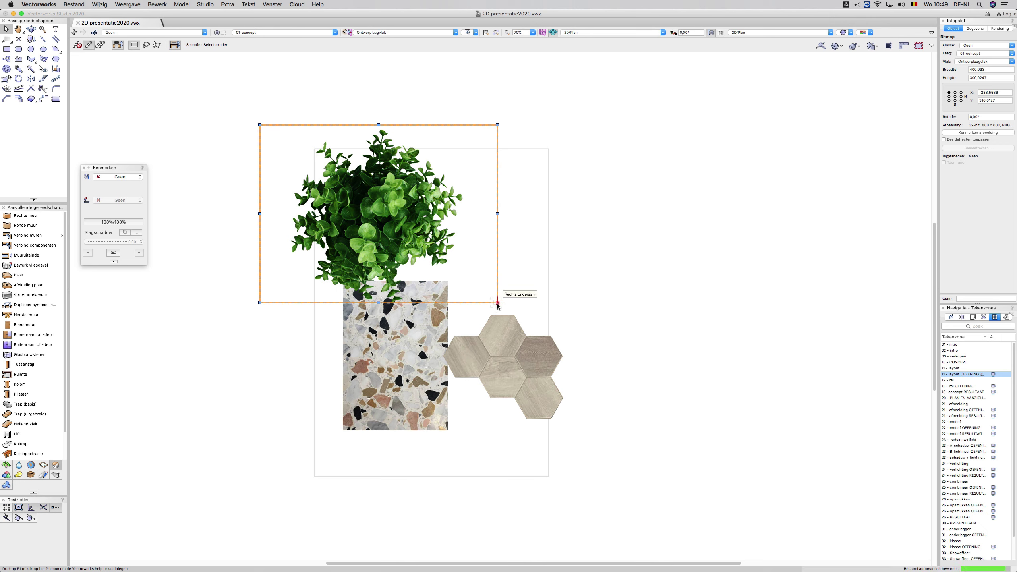
drag(498, 303, 448, 266)
drag(364, 211, 368, 215)
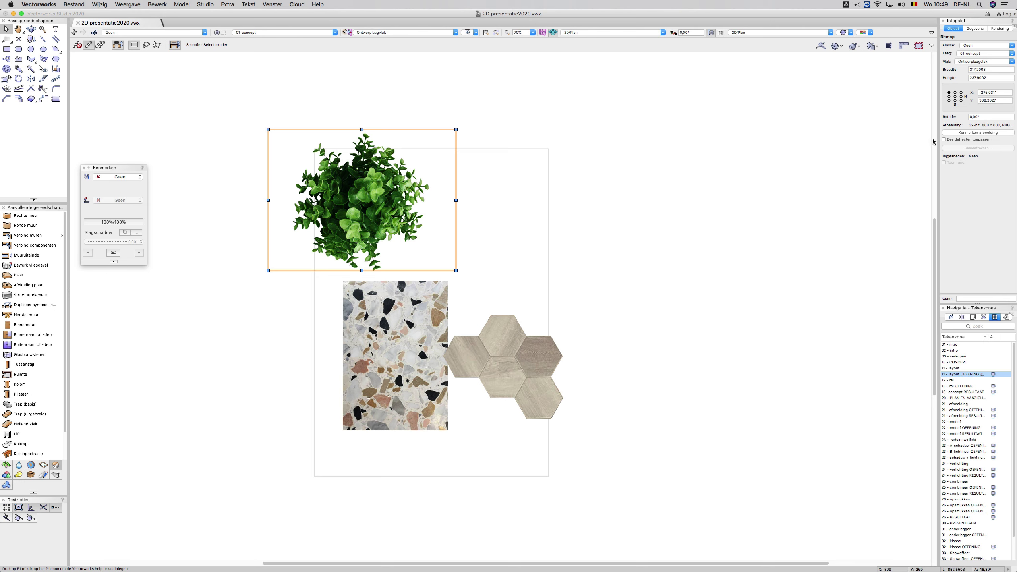
- Apply image effects to the plant image with a slightly reduced saturation
click(954, 140)
click(957, 148)
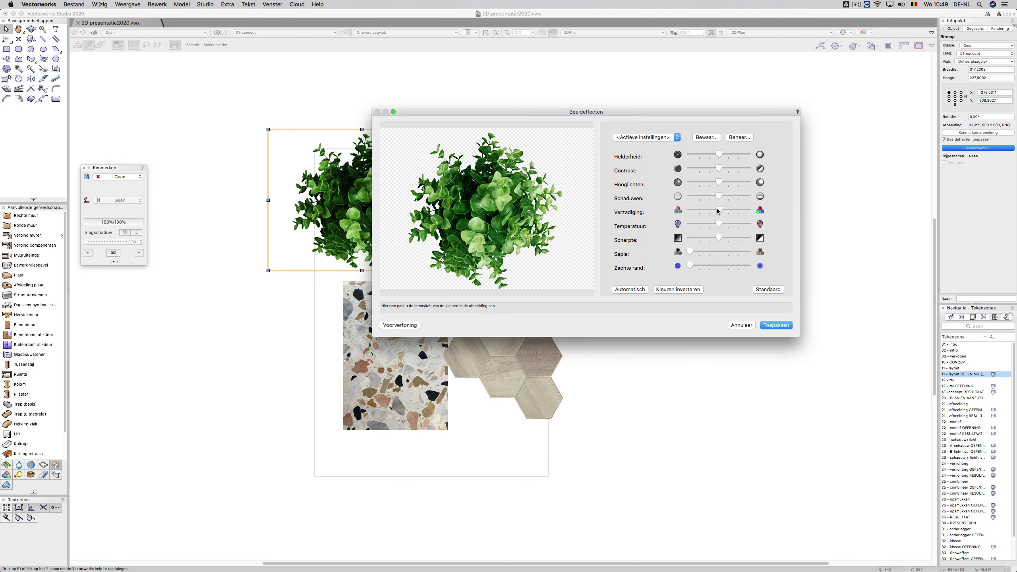
drag(717, 208, 708, 208)
click(777, 325)
click(748, 281)
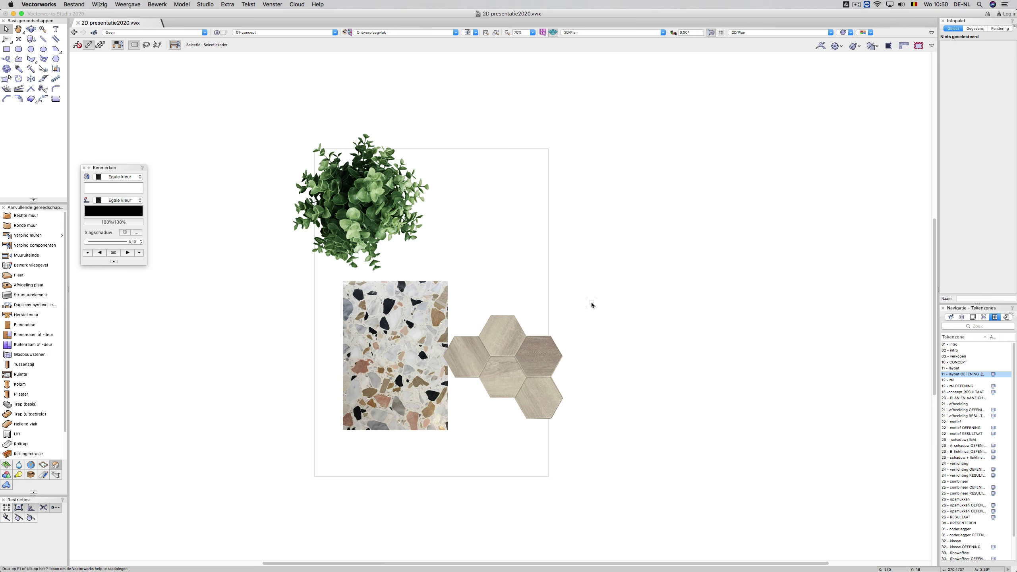
- Move the wood hexagon image so that it slightly overlaps the marble image, and add a drop shadow to it
drag(532, 349, 519, 348)
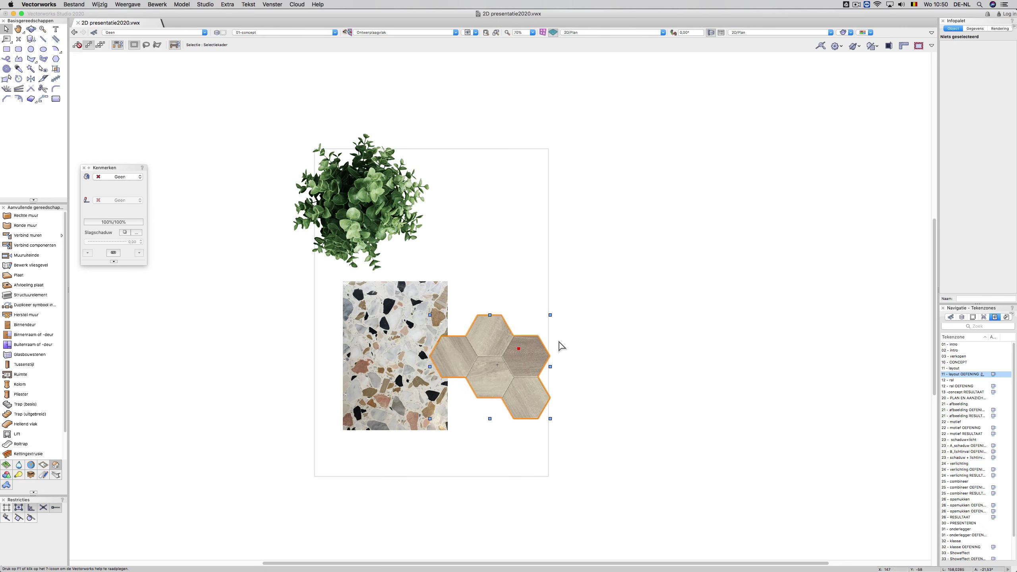
click(557, 362)
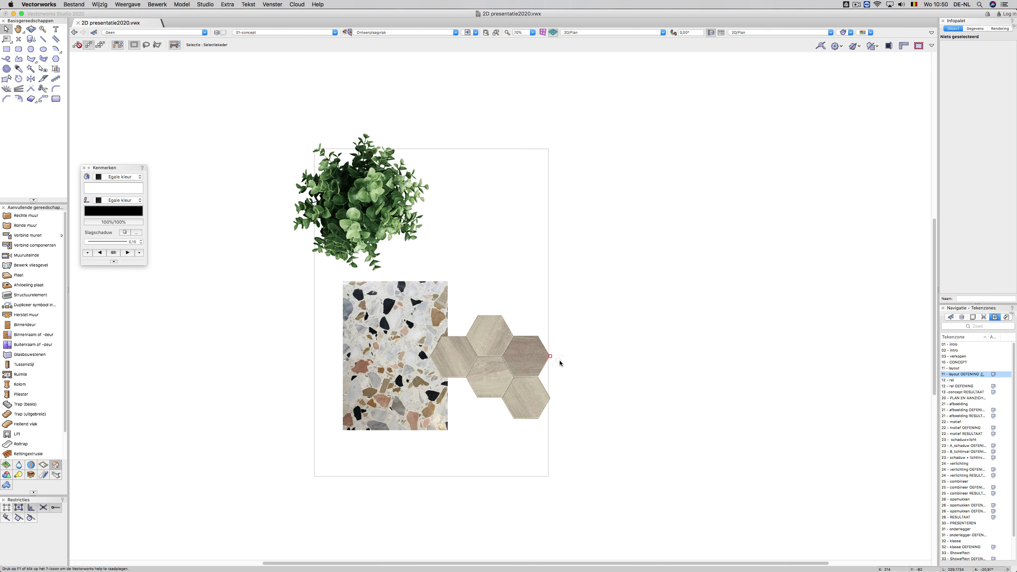
click(521, 353)
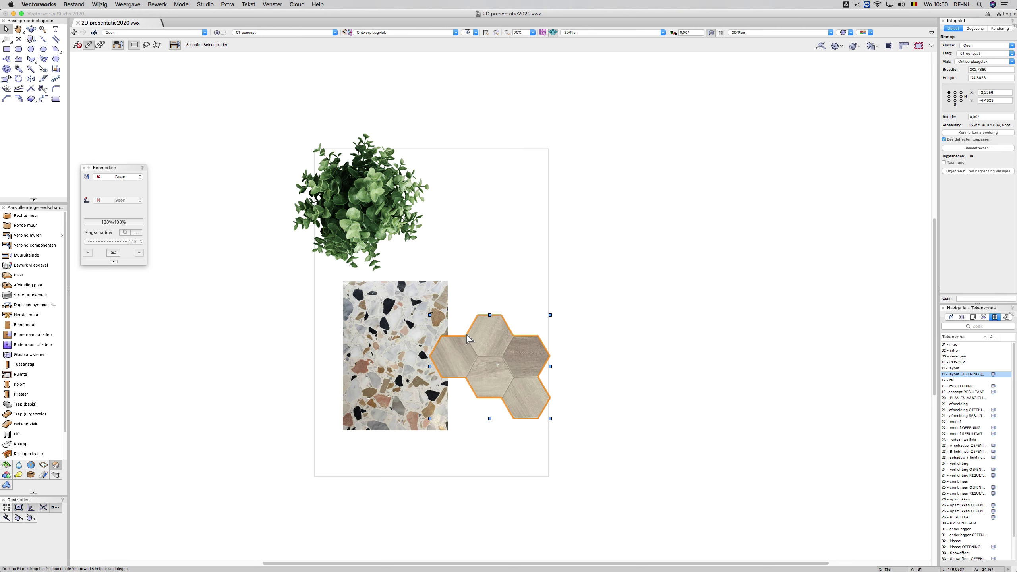
click(125, 233)
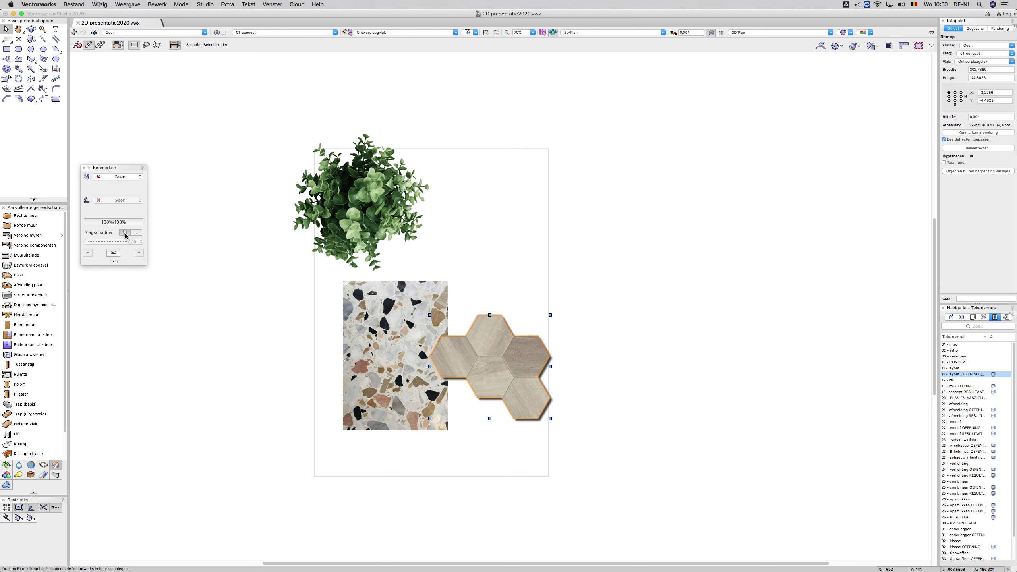
- Add a drop shadow to the marble image and deselect it
click(398, 339)
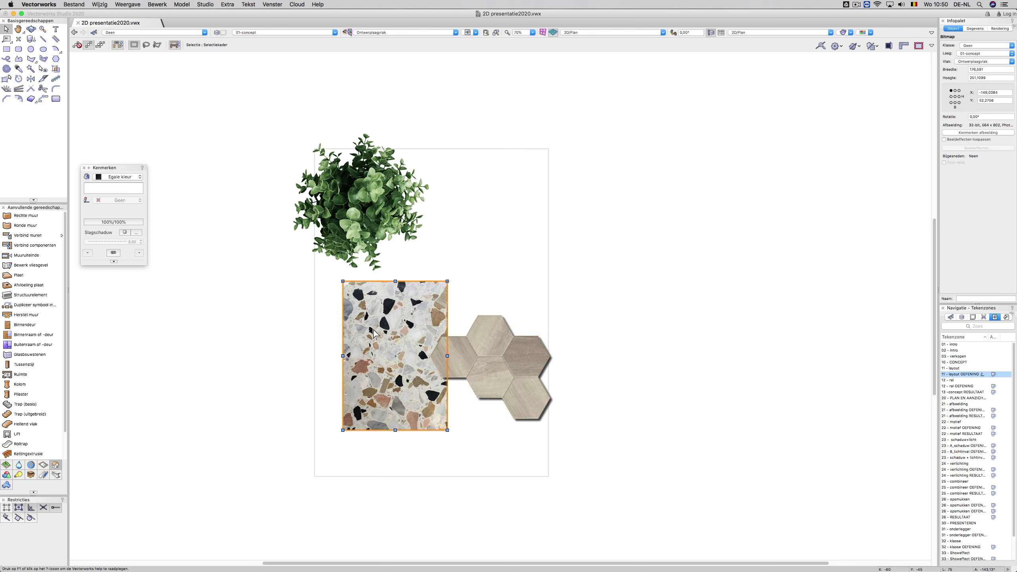
click(128, 233)
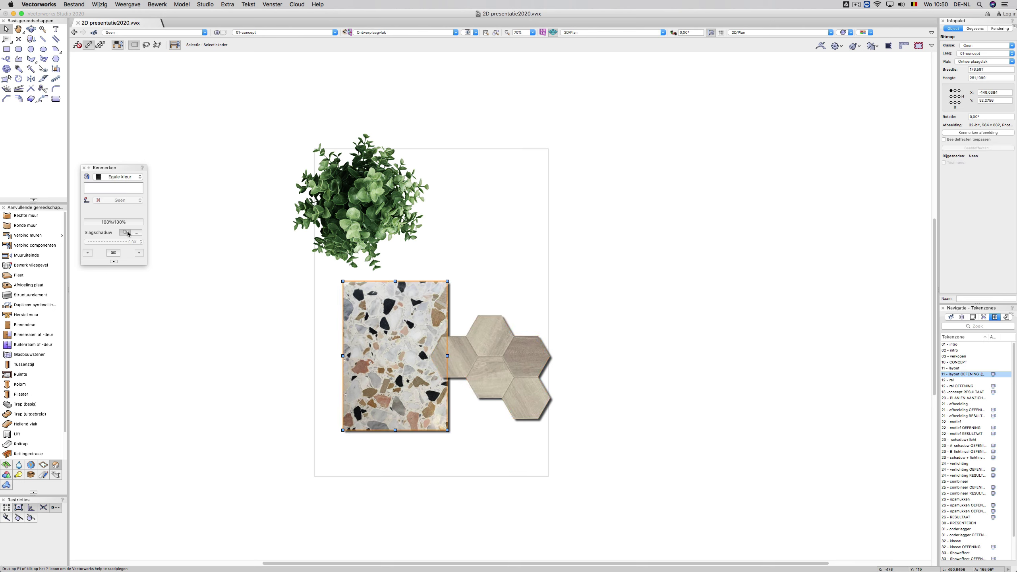
click(631, 290)
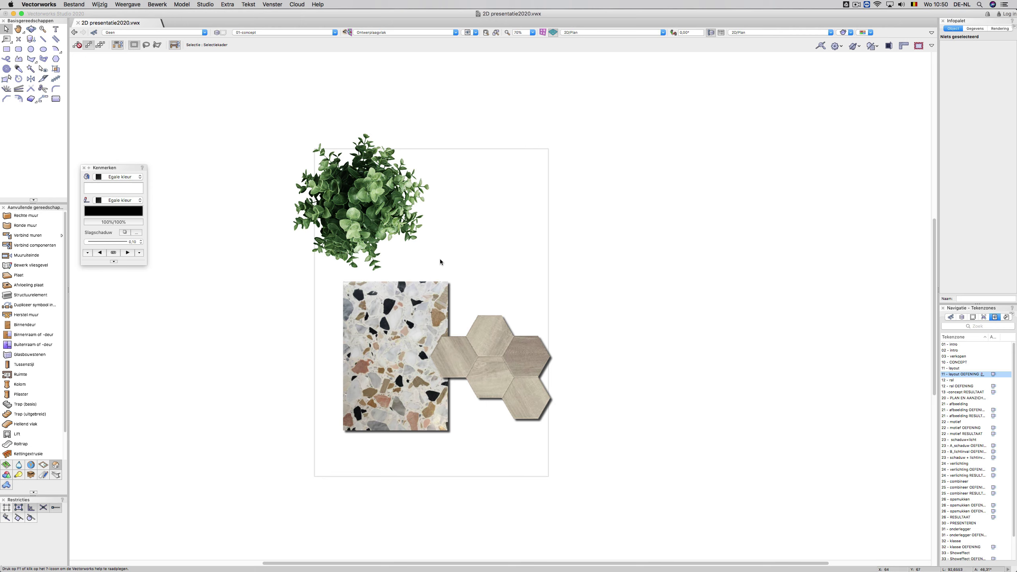
- Add a drop shadow to the plant image and deselect it
click(366, 191)
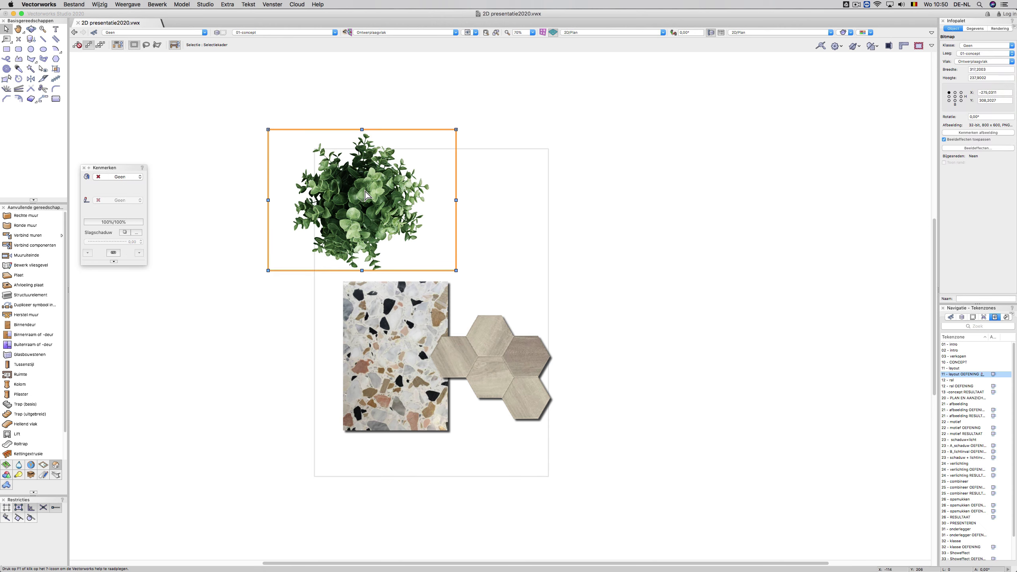
click(125, 233)
click(213, 300)
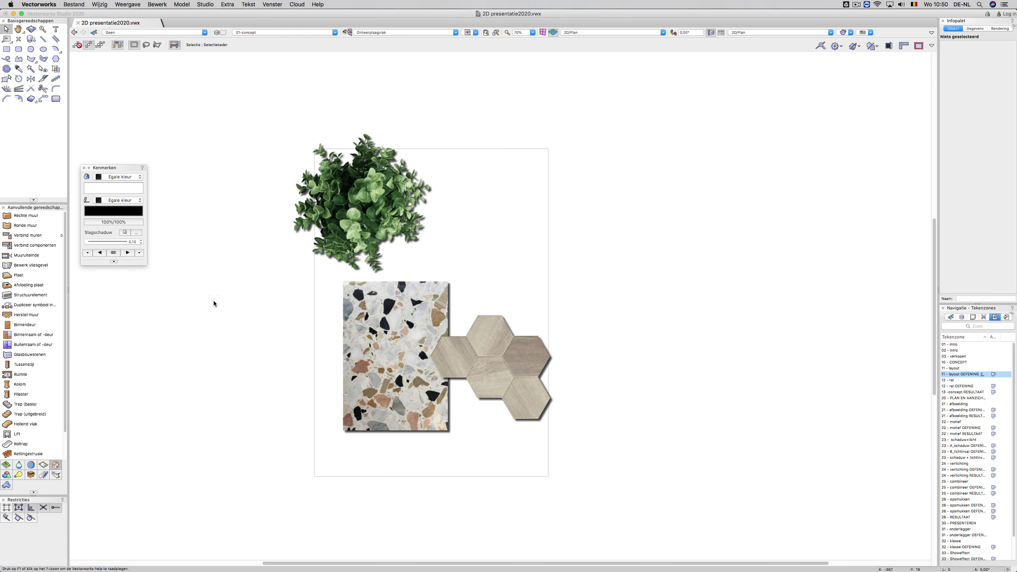
- Go through the '12 - ral' slide to the '12 - ral OEFENING' view and place the Attributes palette (Kenmerken) beside the plant image
click(953, 380)
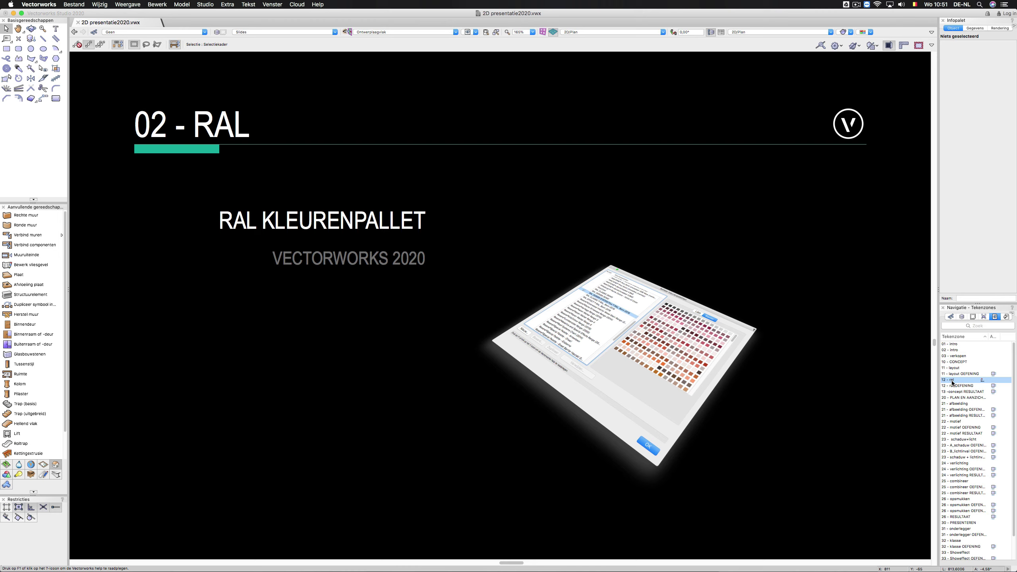
double_click(956, 385)
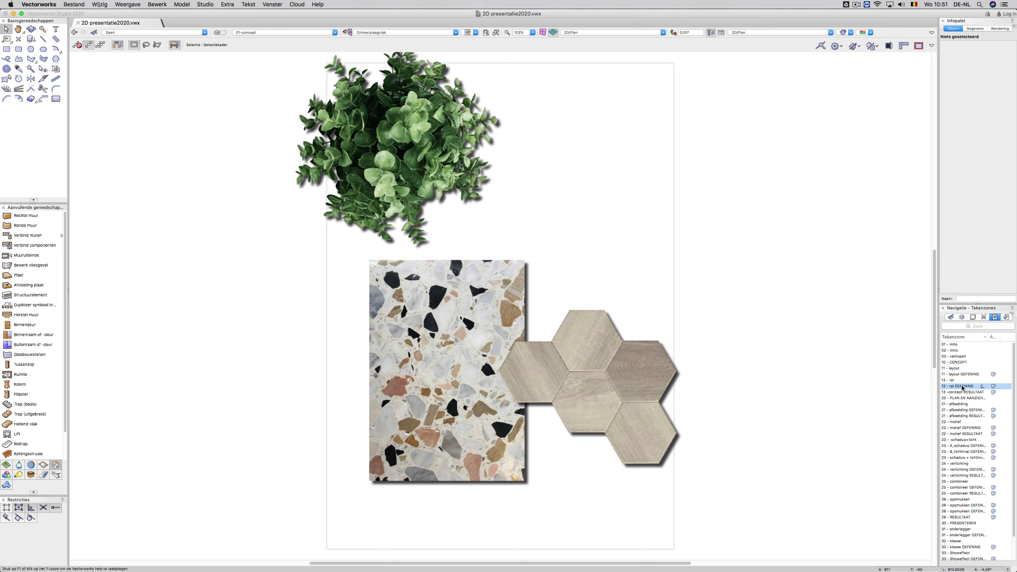
key(super+shift+a)
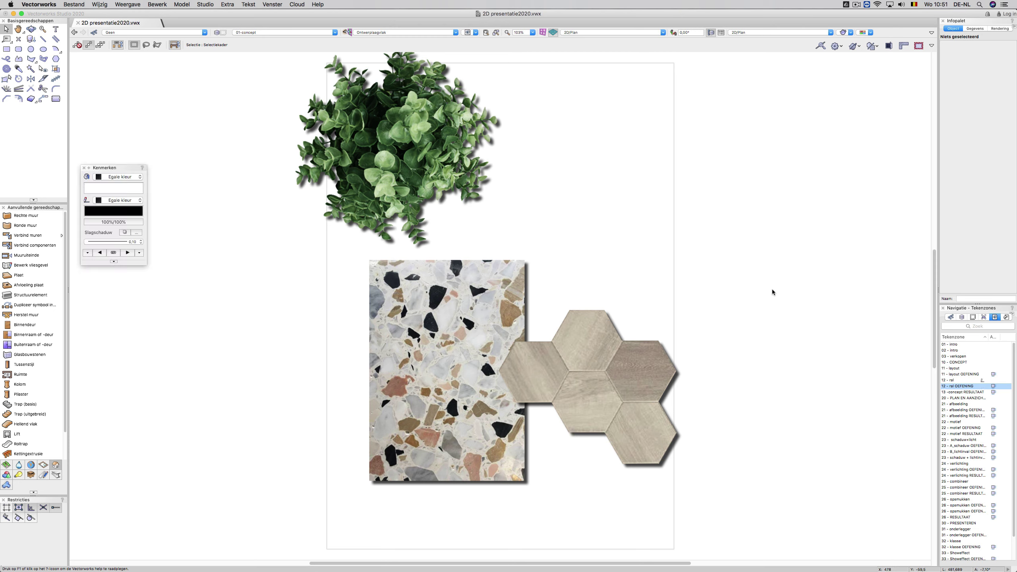
drag(124, 169, 560, 155)
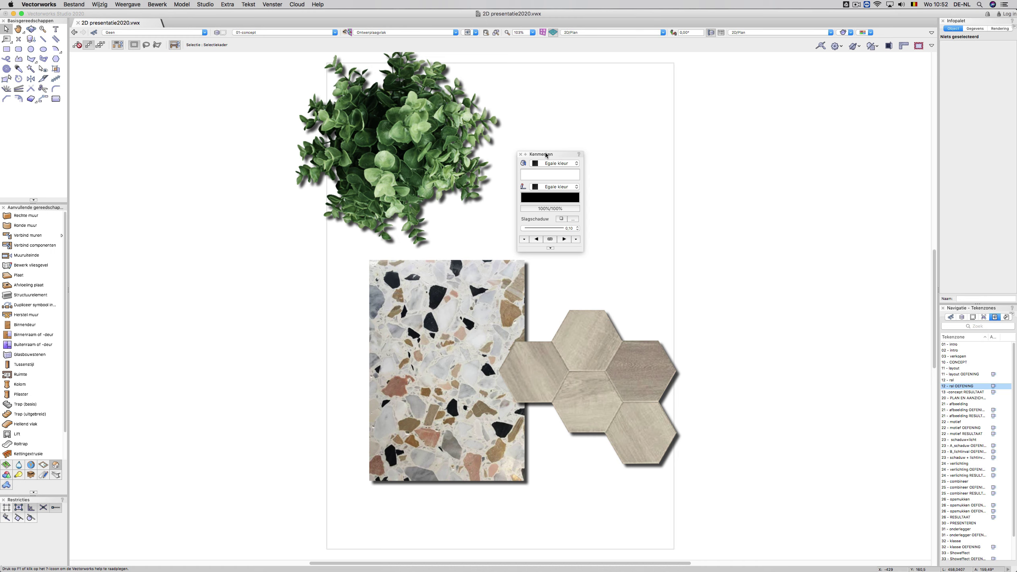
- Open the colour palette manager from the fill colour and examine the colours in the RAL Classic, Design and Effect palettes
click(546, 175)
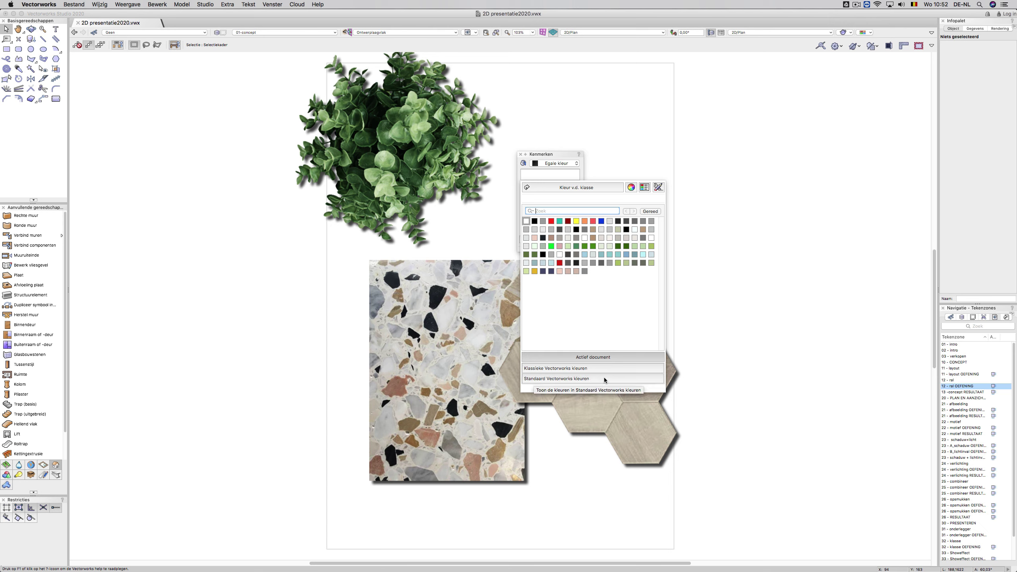
click(658, 188)
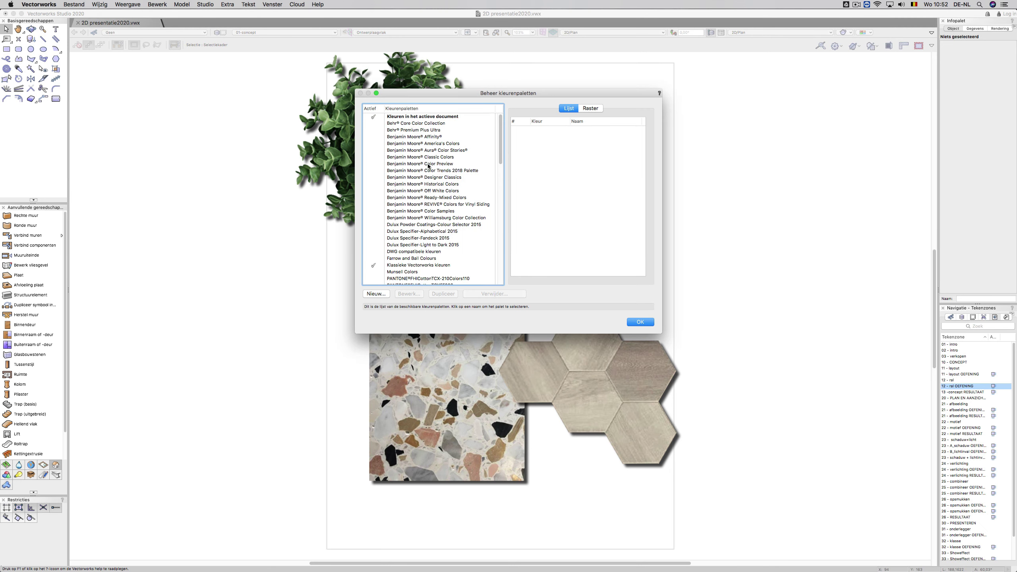
scroll(431, 180, down, 6)
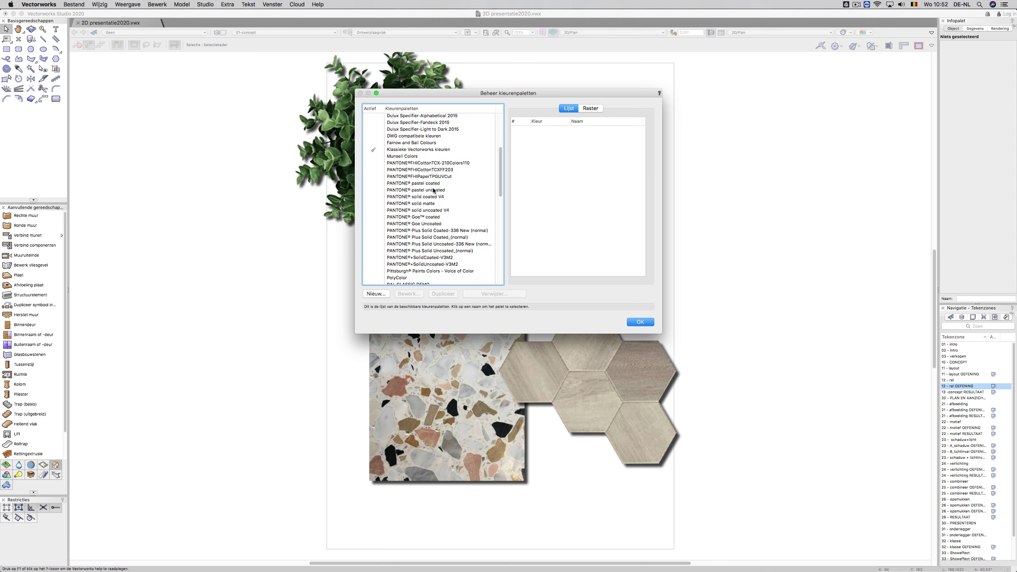
scroll(434, 190, down, 4)
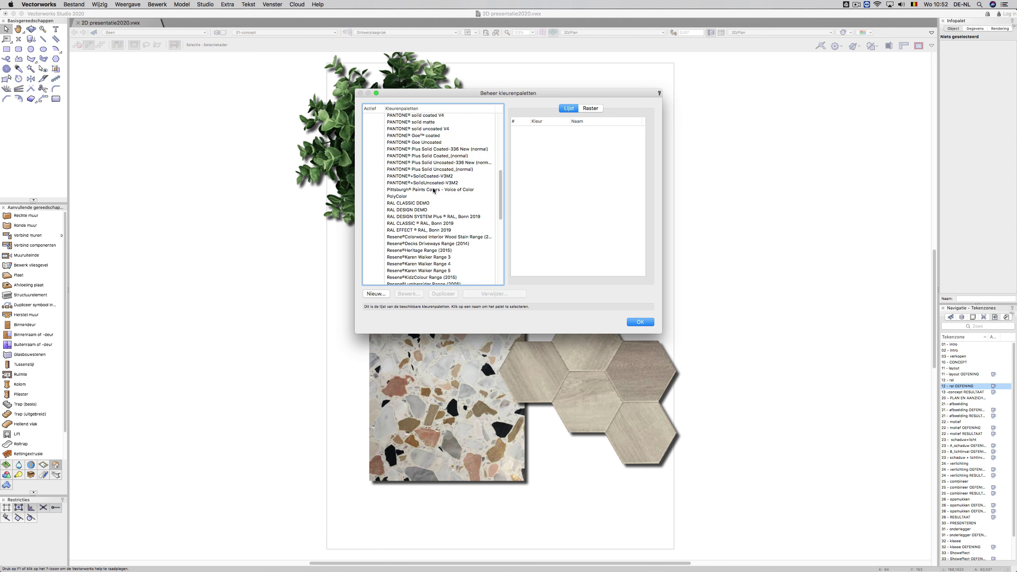
click(411, 203)
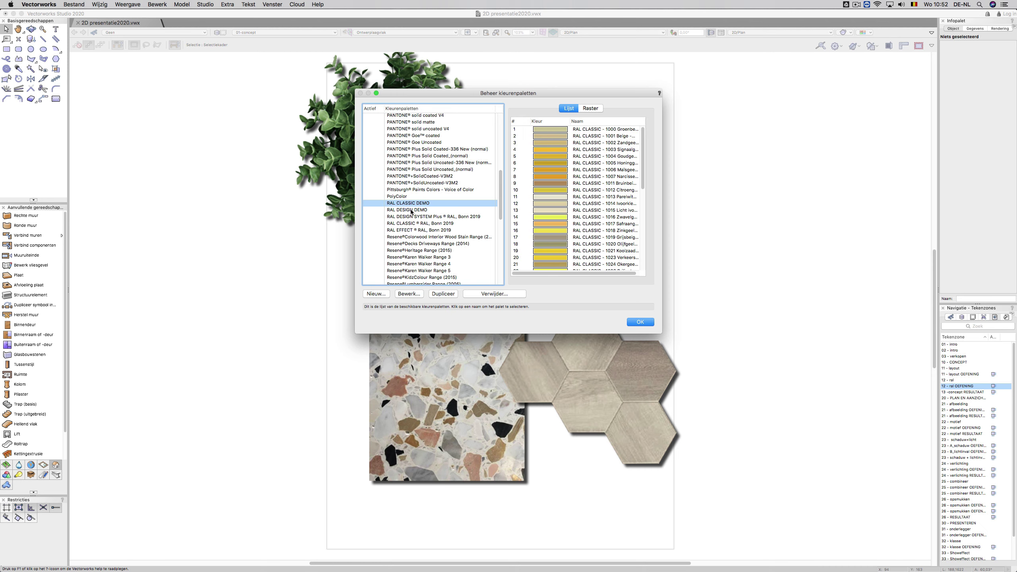
click(412, 209)
click(438, 223)
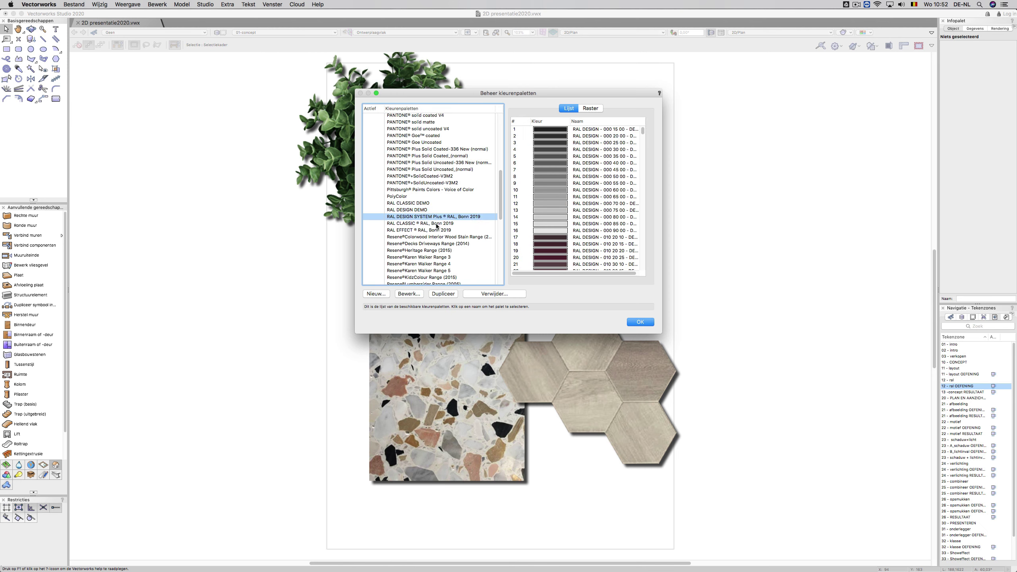
click(437, 231)
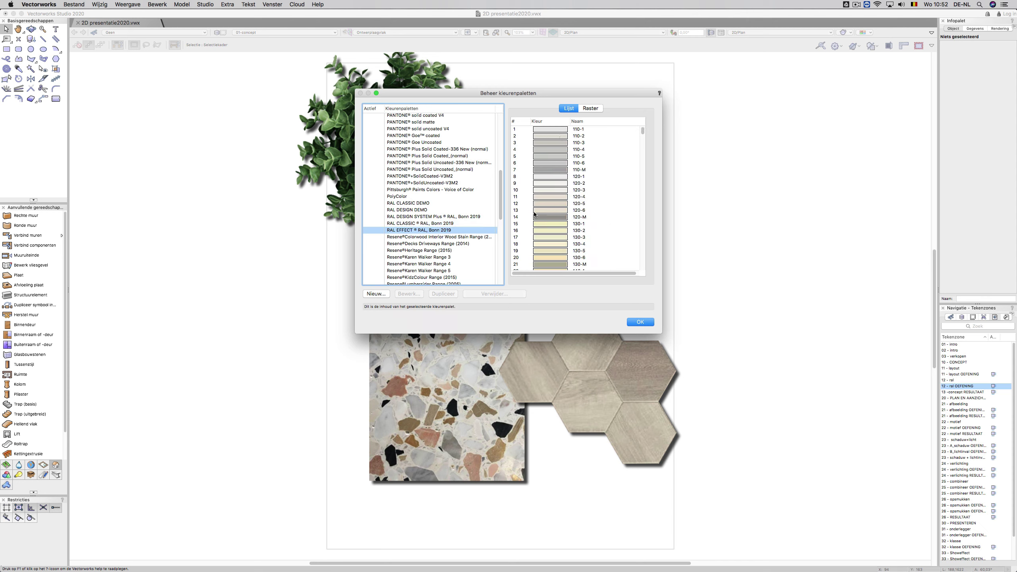
mouse_move(535, 214)
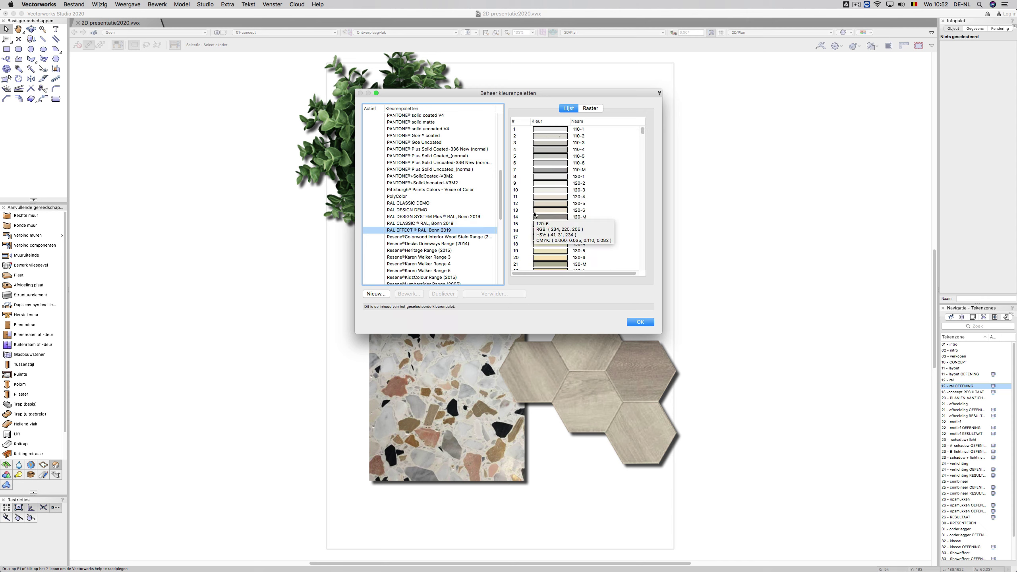
click(438, 225)
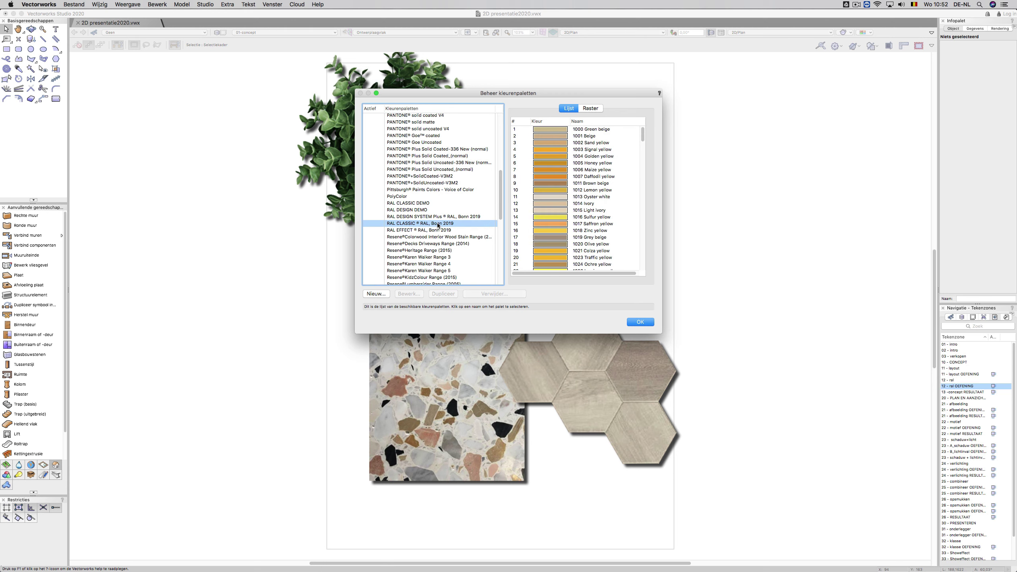
click(437, 231)
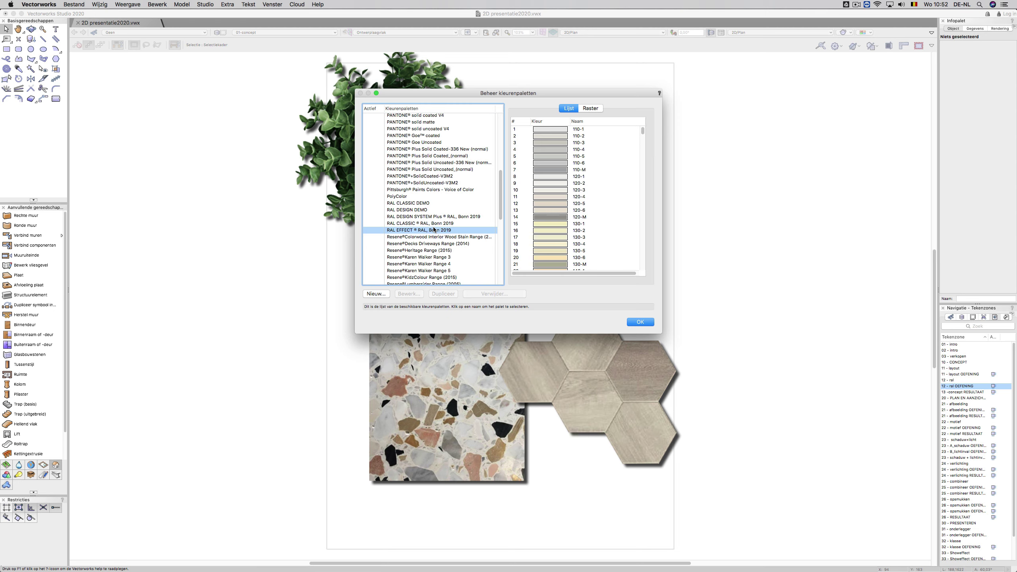
- Activate the 'RAL CLASSIC ® RAL, Bonn 2019' palette and show its colours in the fill colour picker
click(374, 224)
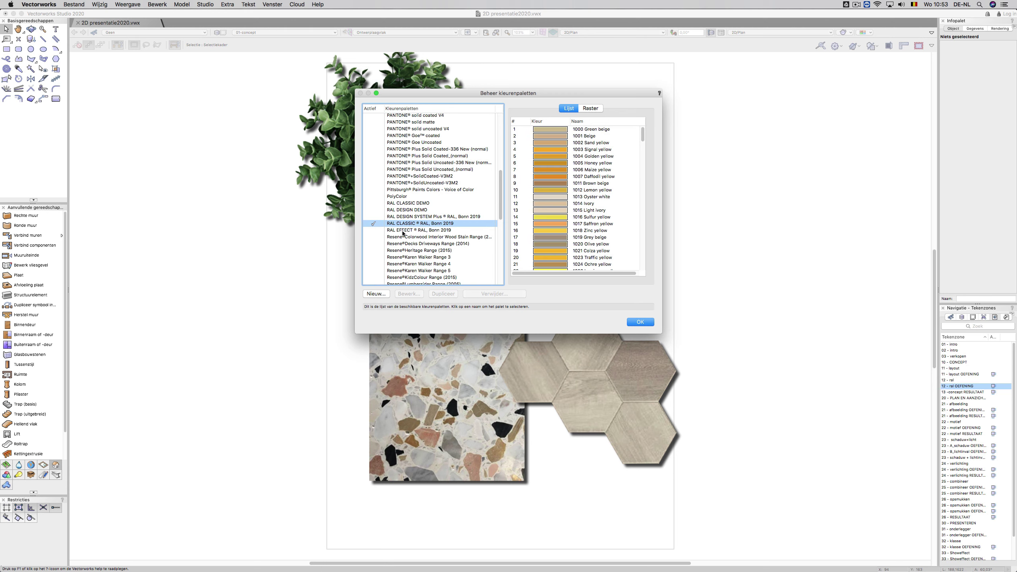
click(641, 322)
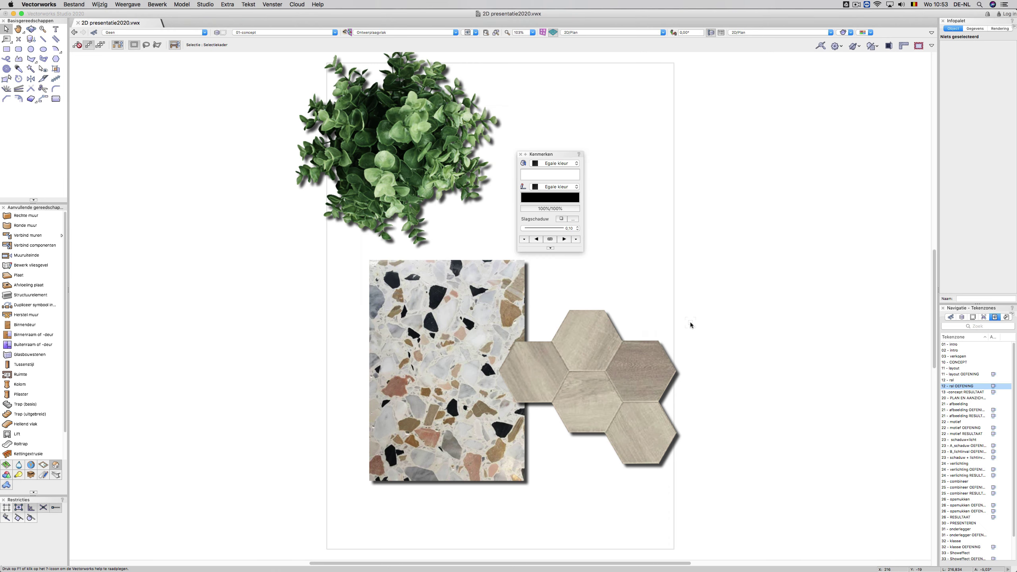
click(555, 177)
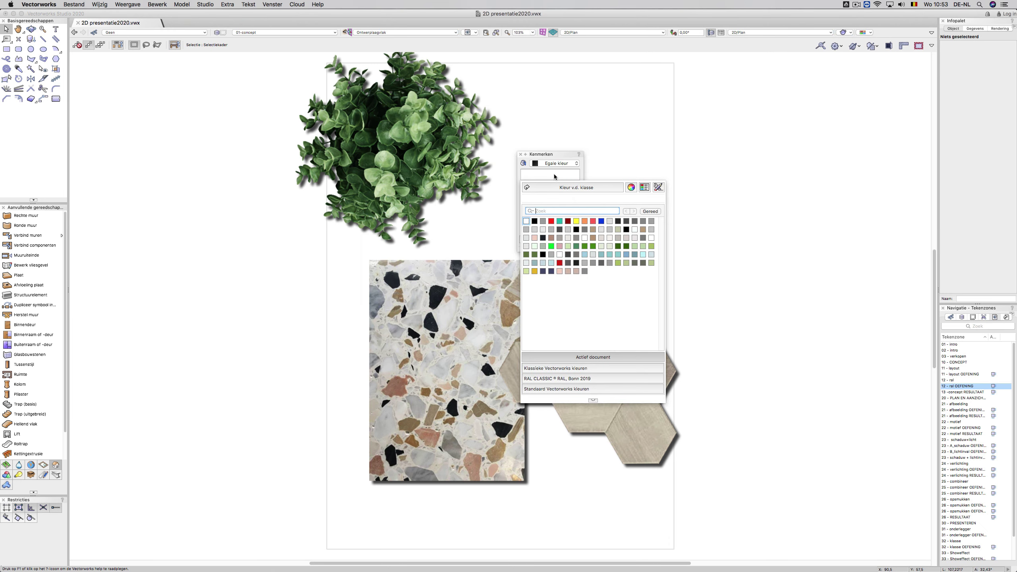
click(584, 380)
- View the concept result, the 'PLAN EN AANZICHTEN' slide and the '21 - afbeelding' slide, and open the '21 - afbeelding OEFENING' view
double_click(973, 392)
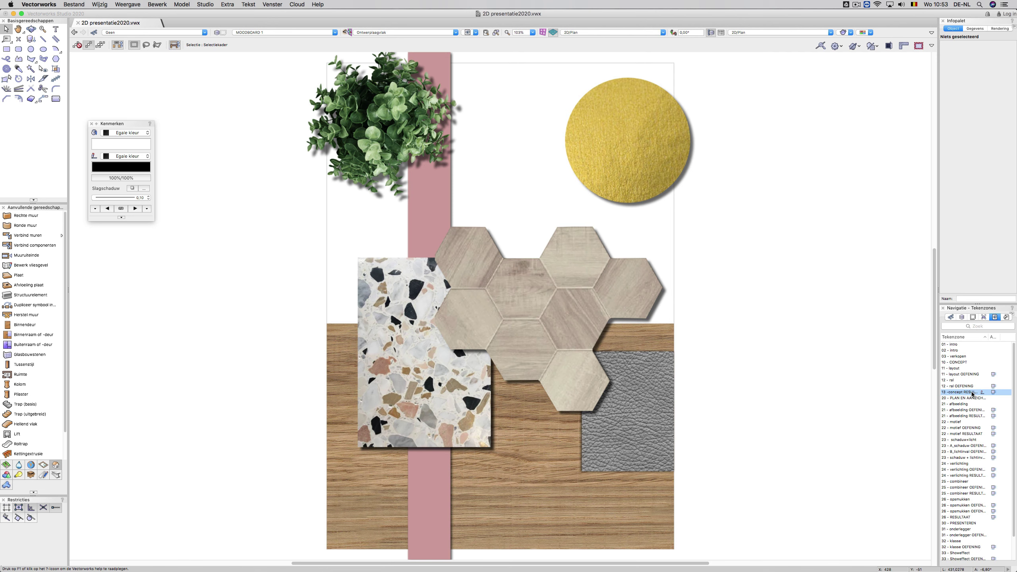
double_click(959, 398)
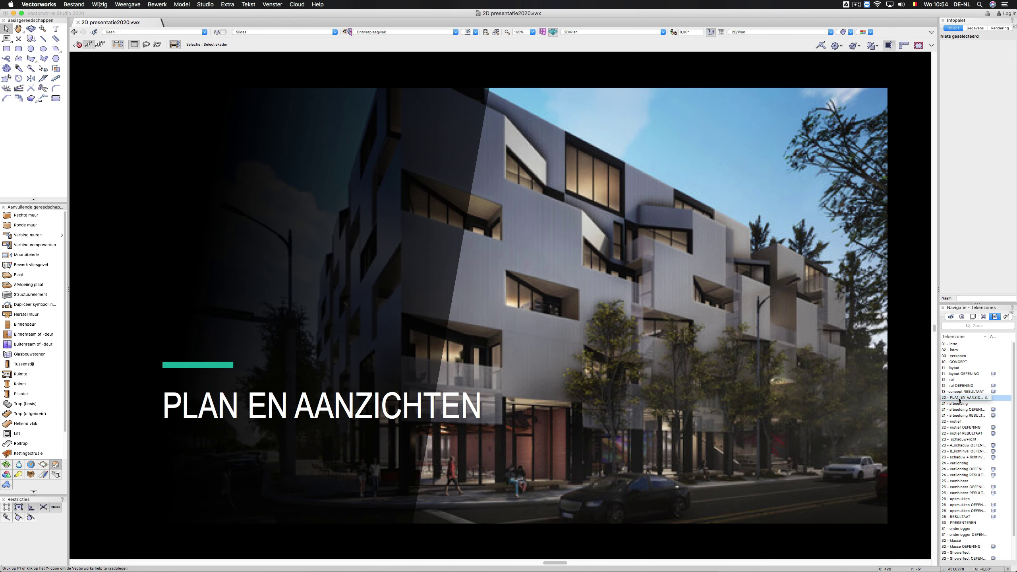
double_click(961, 404)
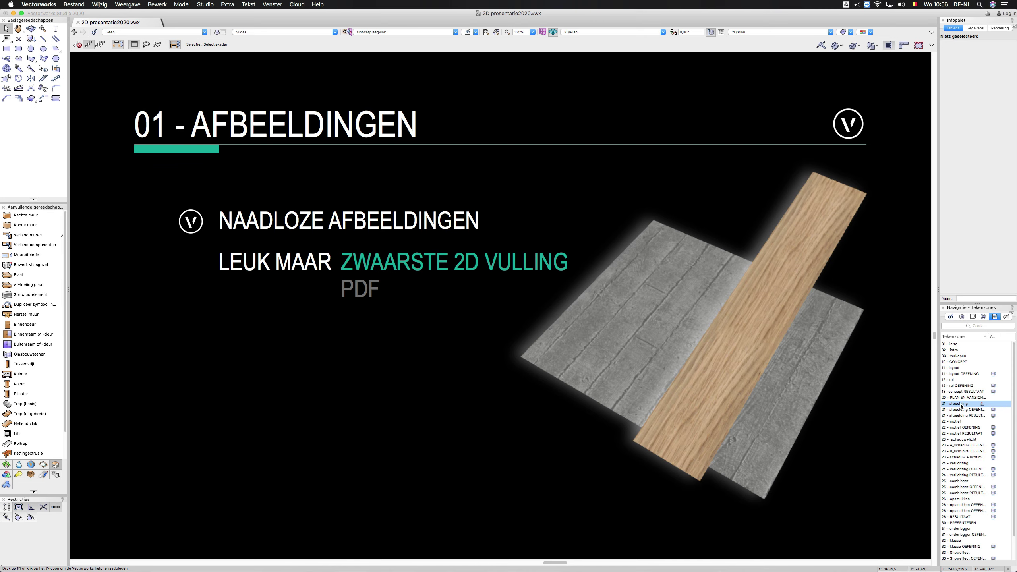
double_click(962, 410)
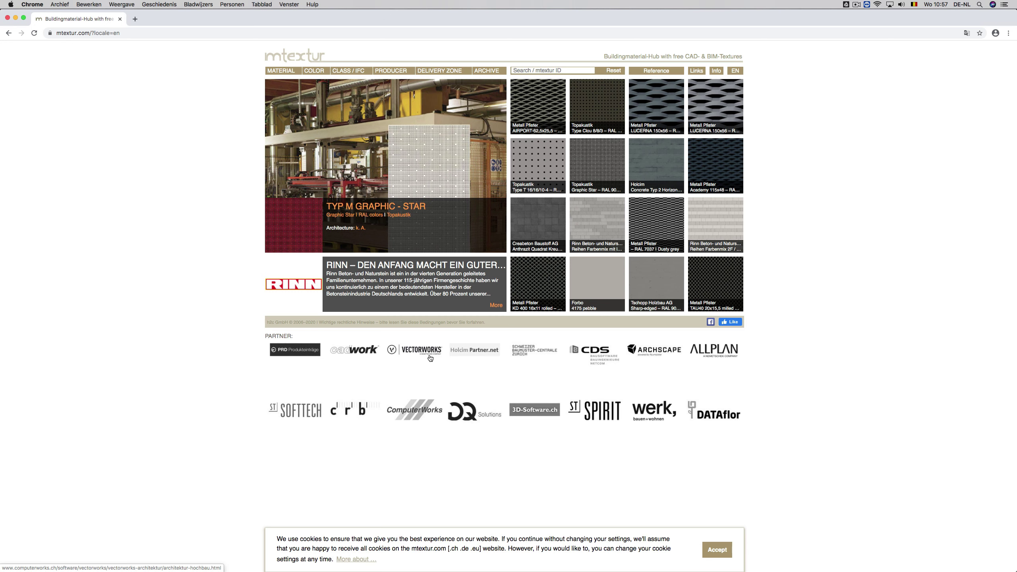
- On the mtextur website in Chrome, filter the materials to all metals in red and look for the 05 Oxydrot WANDRAUTE 29 × 29 texture
click(282, 73)
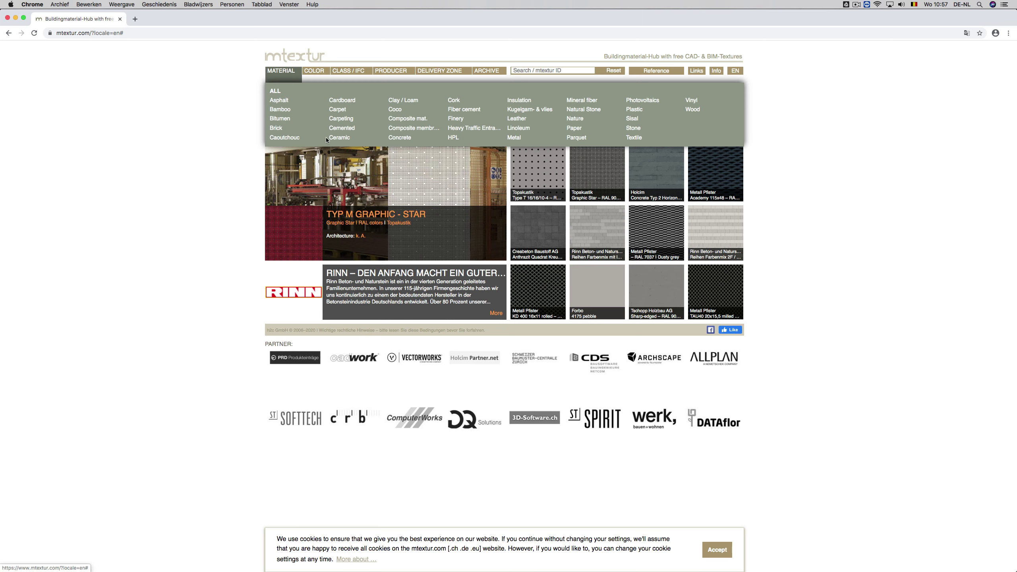
click(513, 139)
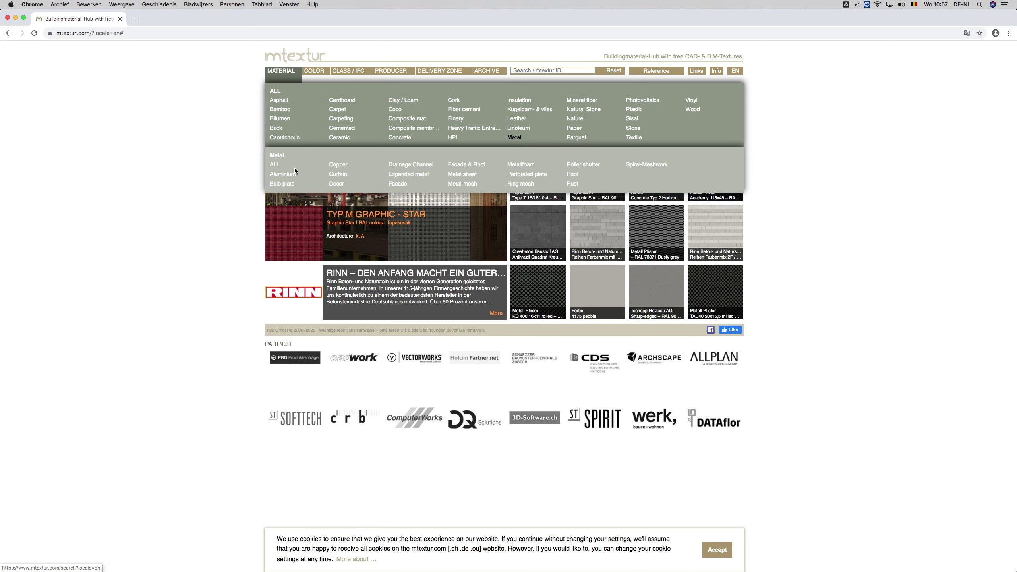
click(281, 166)
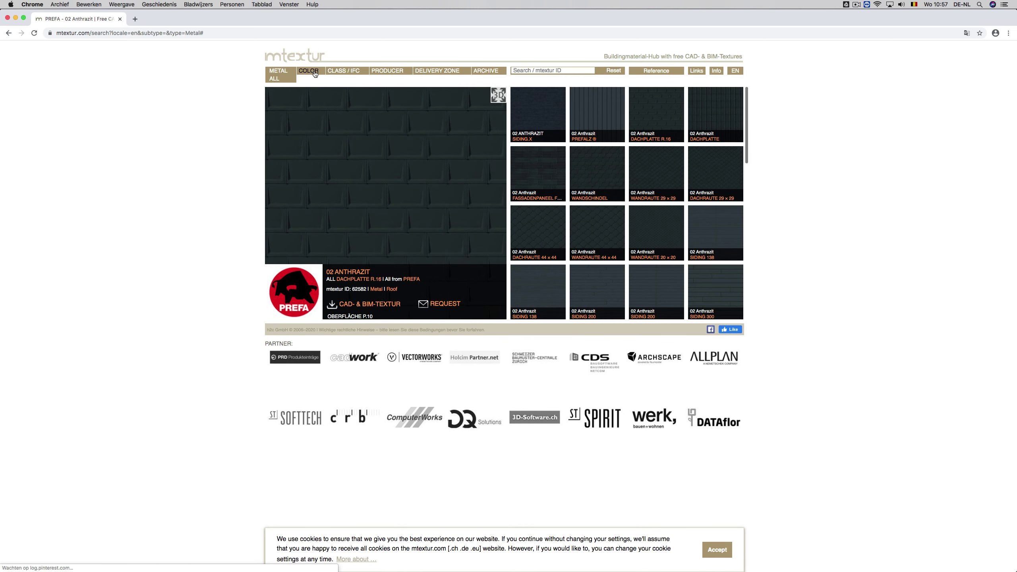
click(315, 74)
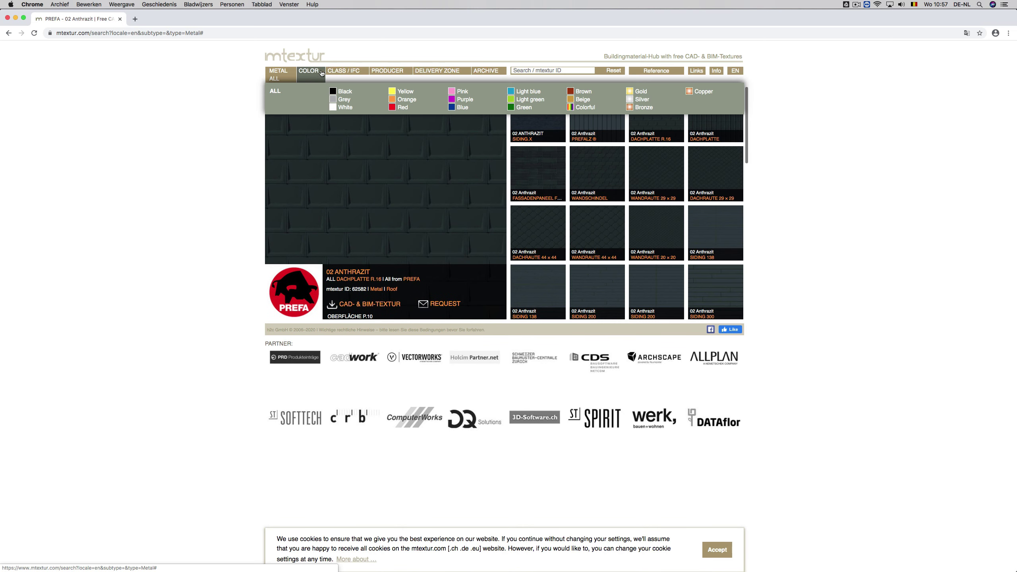
click(412, 108)
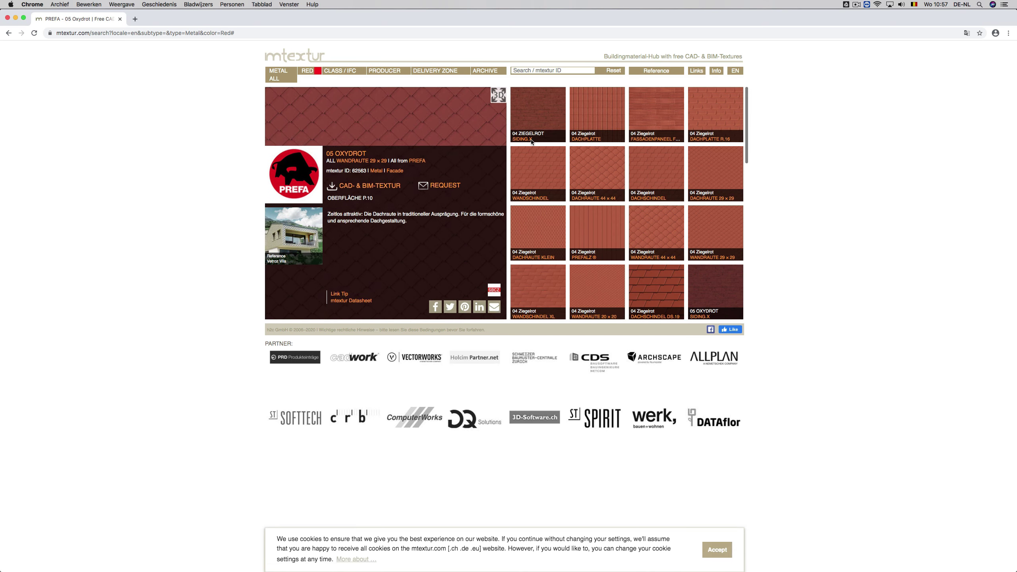
scroll(595, 172, down, 3)
scroll(594, 180, down, 5)
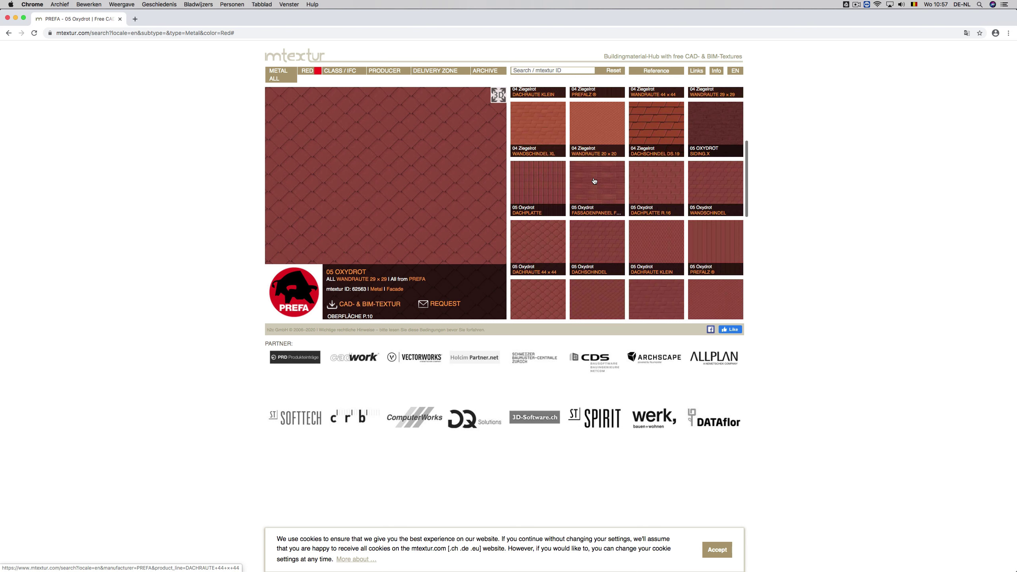
scroll(594, 181, down, 3)
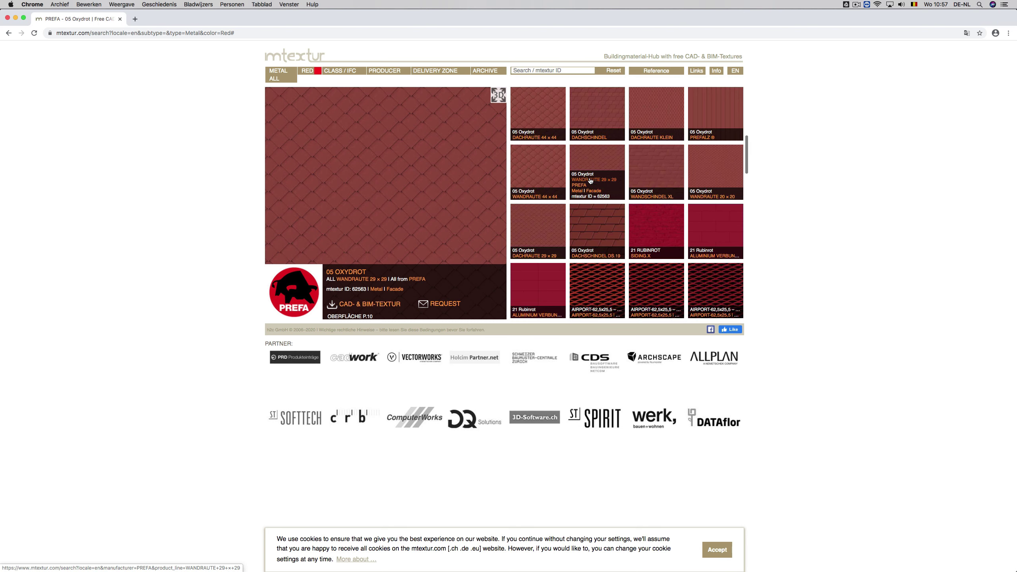
mouse_move(378, 207)
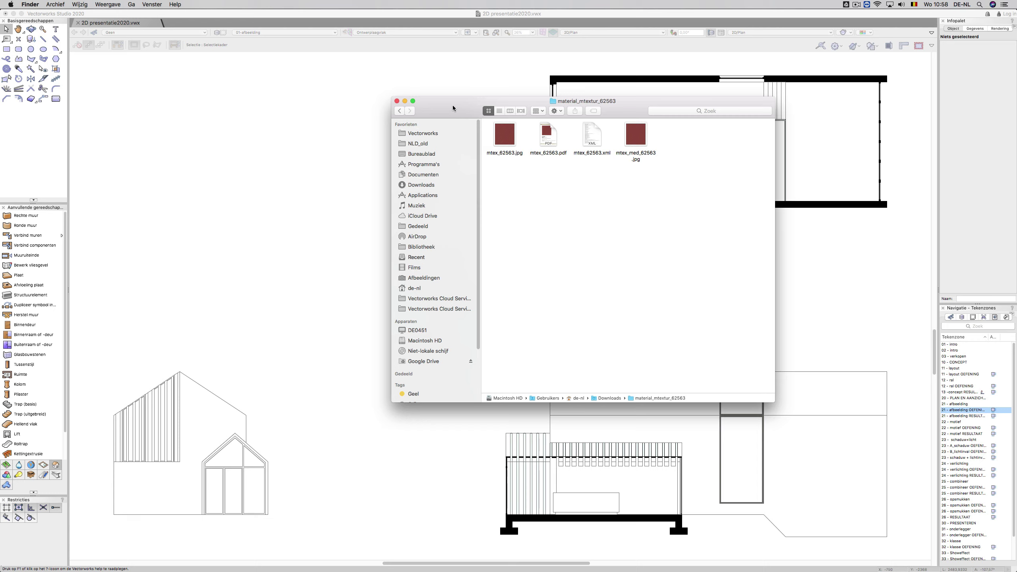
- Import mtex_med_62563.jpg into the drawing as a Hulpbron and check it among the document's image resources
click(511, 153)
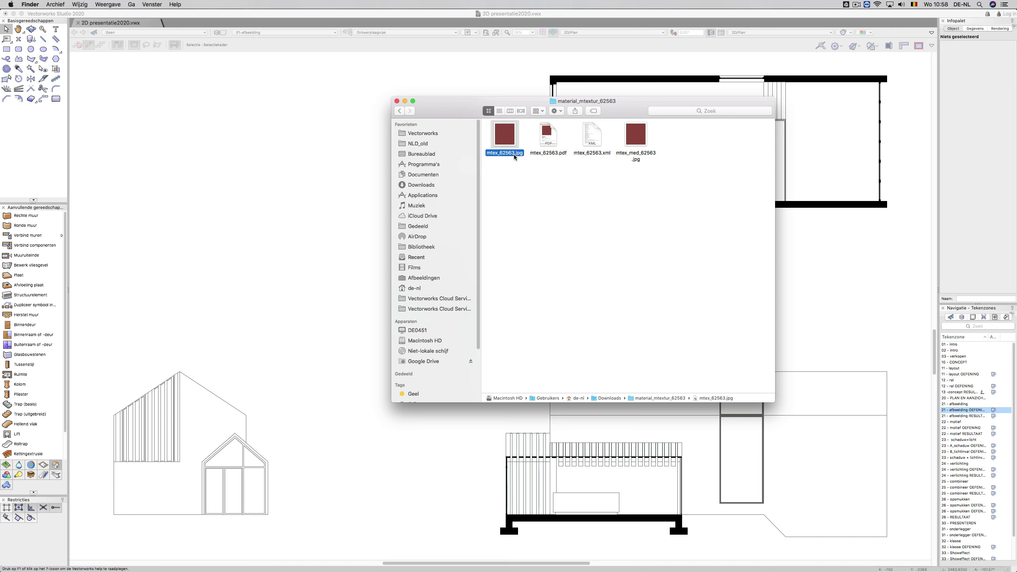
click(635, 155)
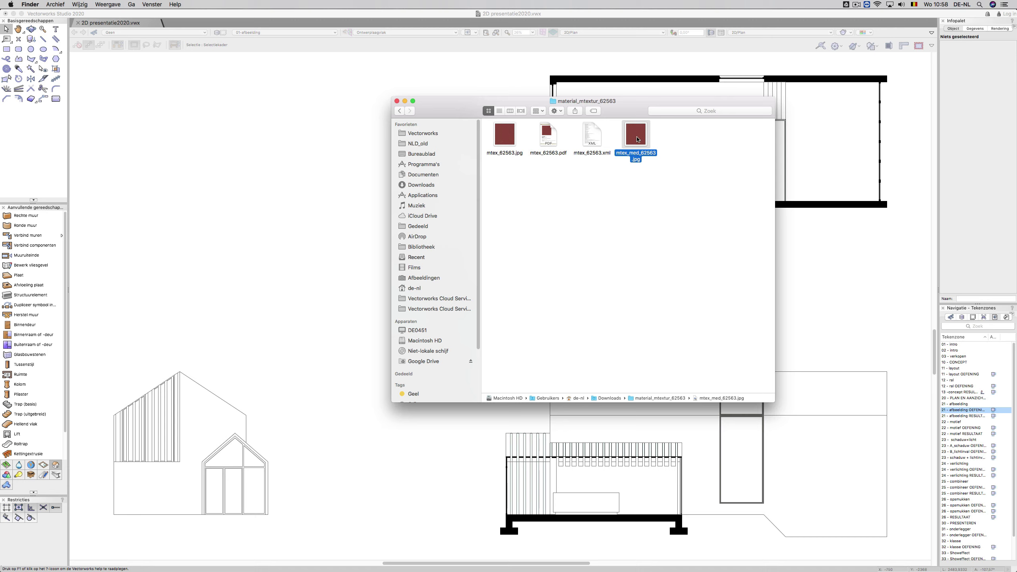
drag(638, 139, 279, 176)
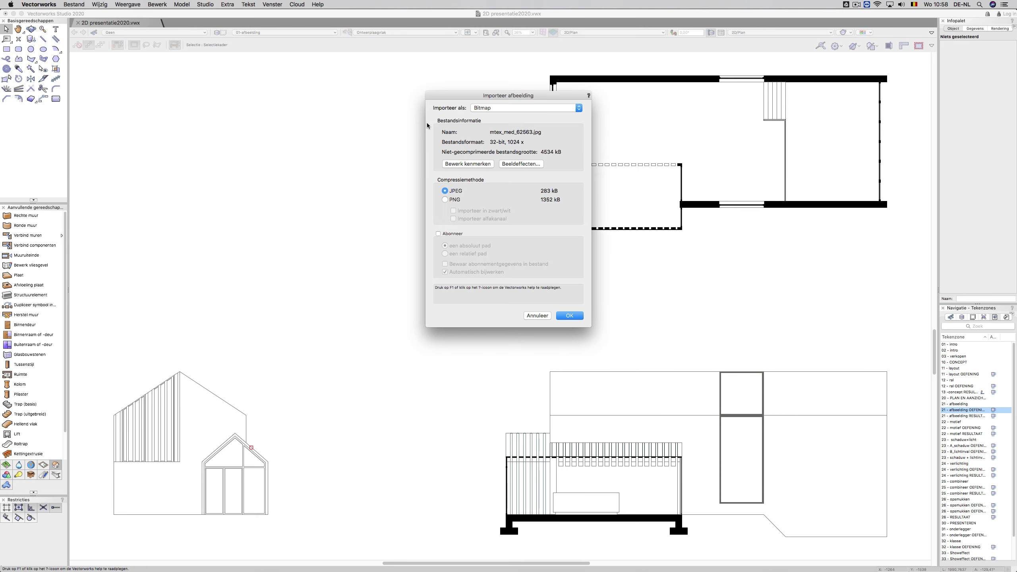
click(485, 110)
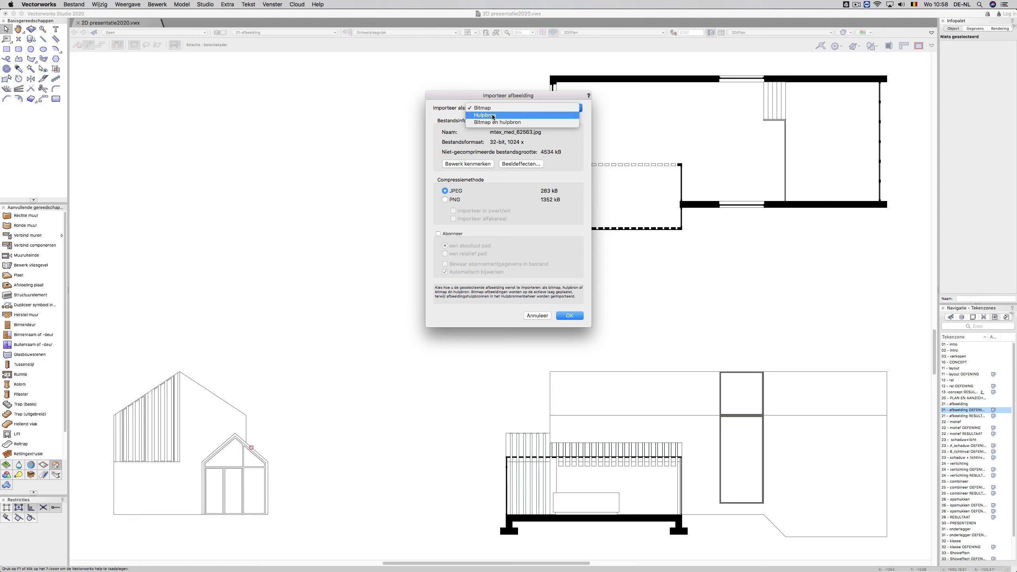
click(494, 117)
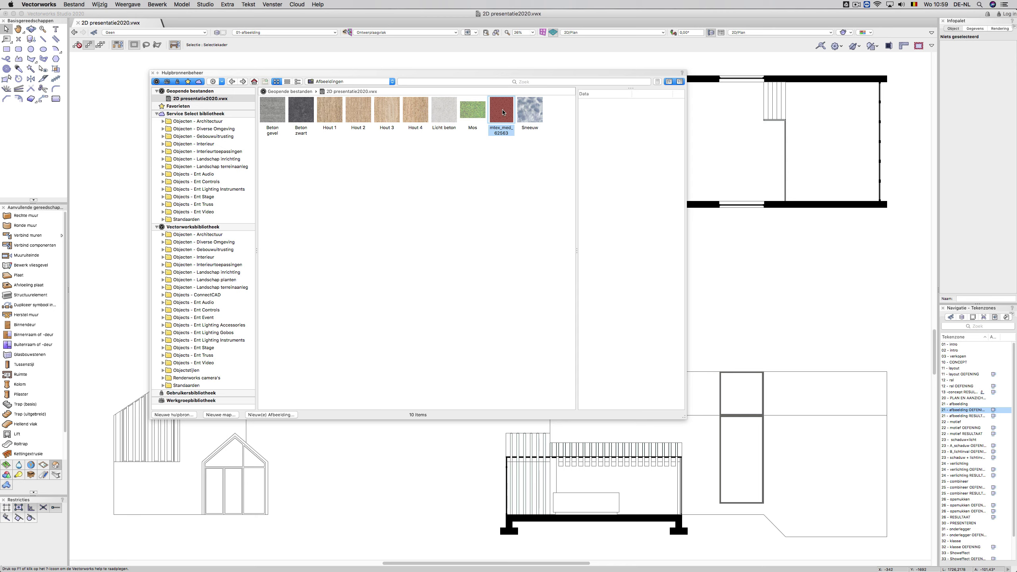
click(273, 111)
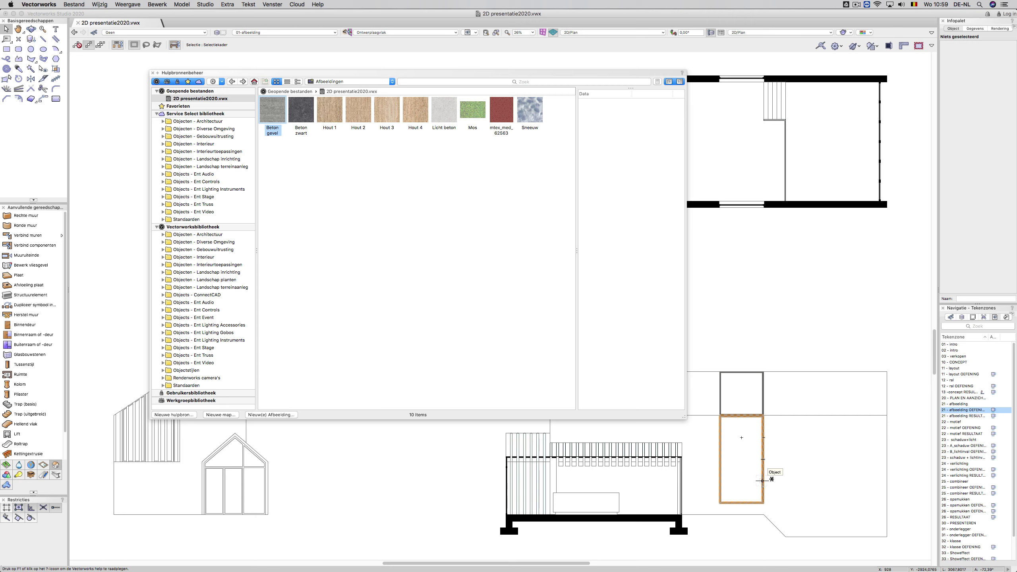
key(super+r)
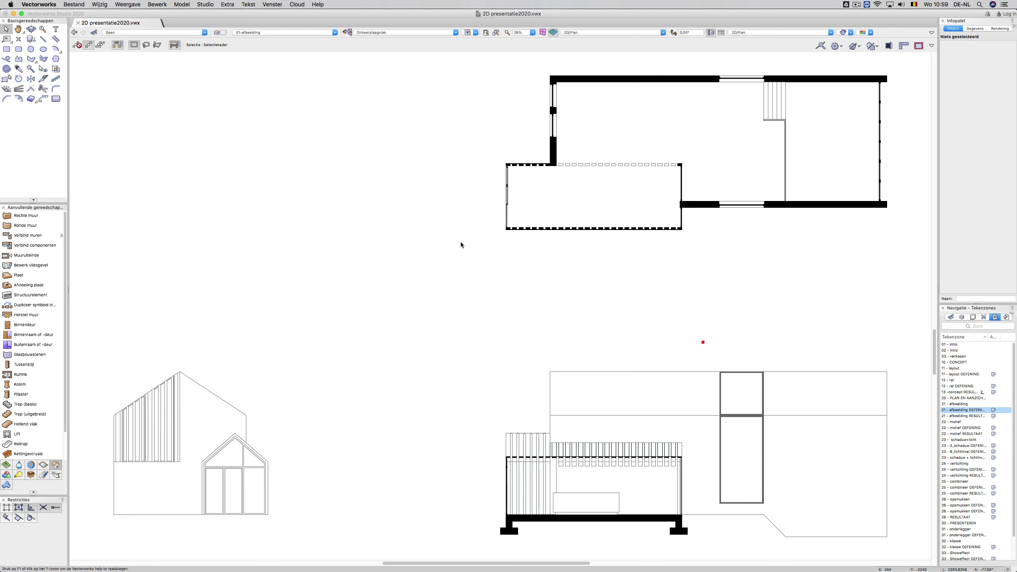
- Give the upper and lower façade polygons beside the section an Afbeelding fill using the 'Beton gevel' image
click(43, 29)
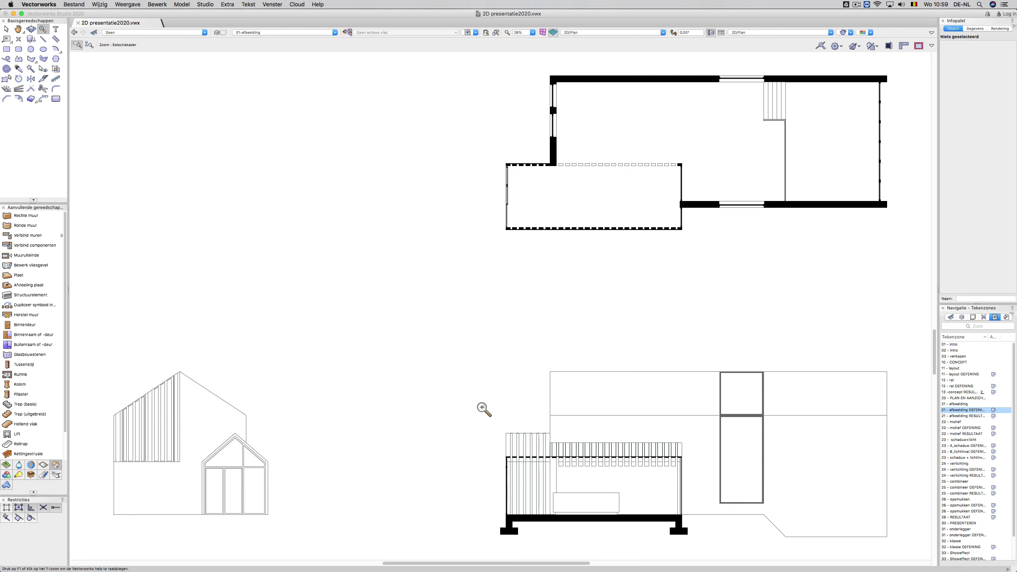
mouse_move(494, 354)
mouse_down()
mouse_move(679, 527)
mouse_move(755, 550)
mouse_move(899, 556)
mouse_up()
key(x)
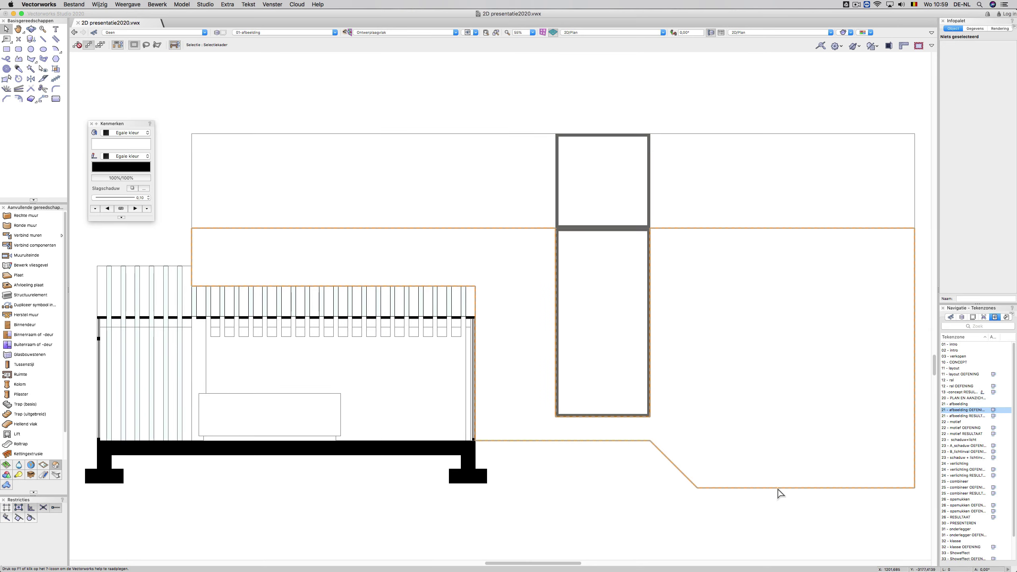
click(778, 488)
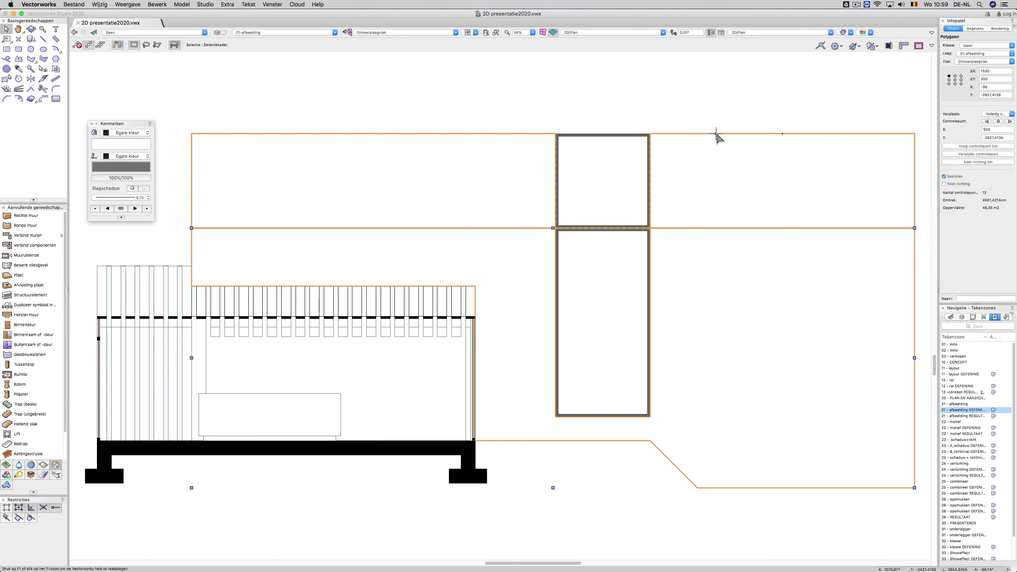
shift+click(716, 133)
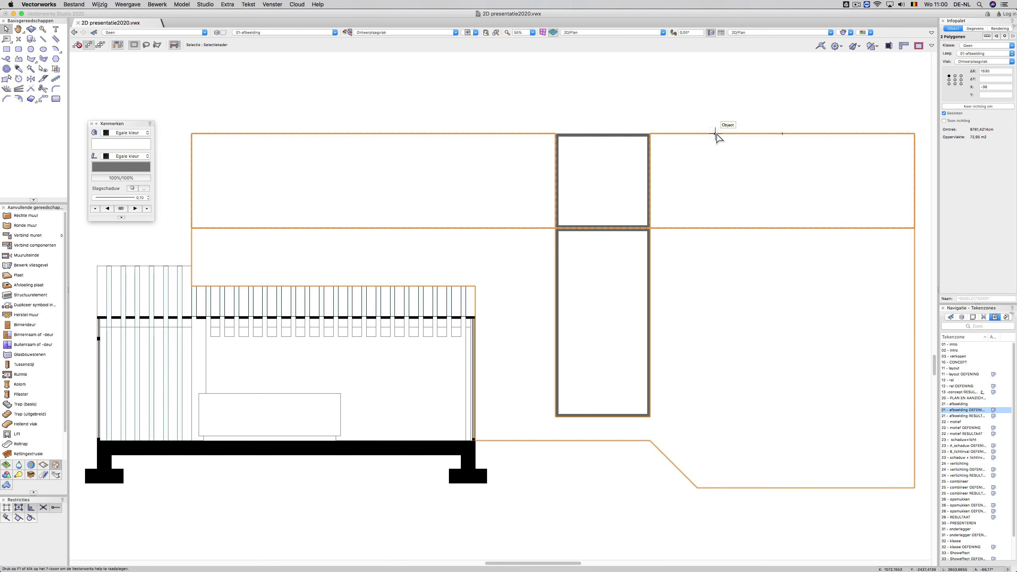
click(143, 134)
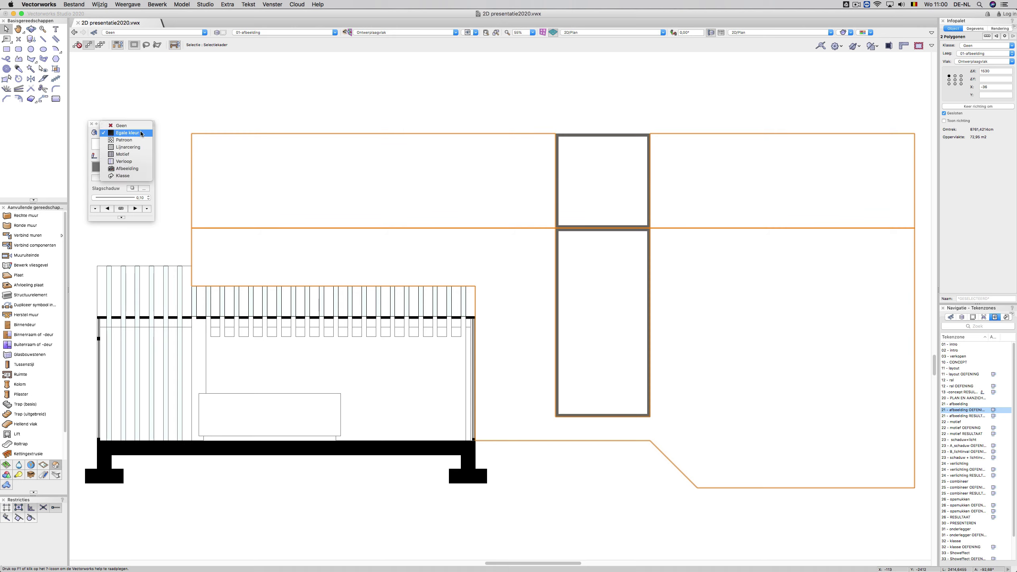
click(138, 170)
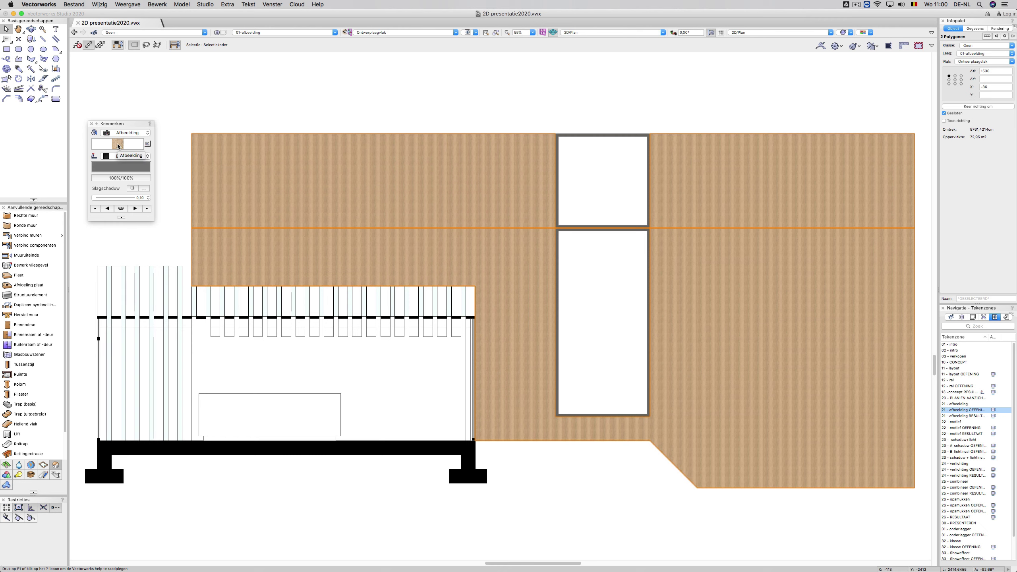
click(118, 146)
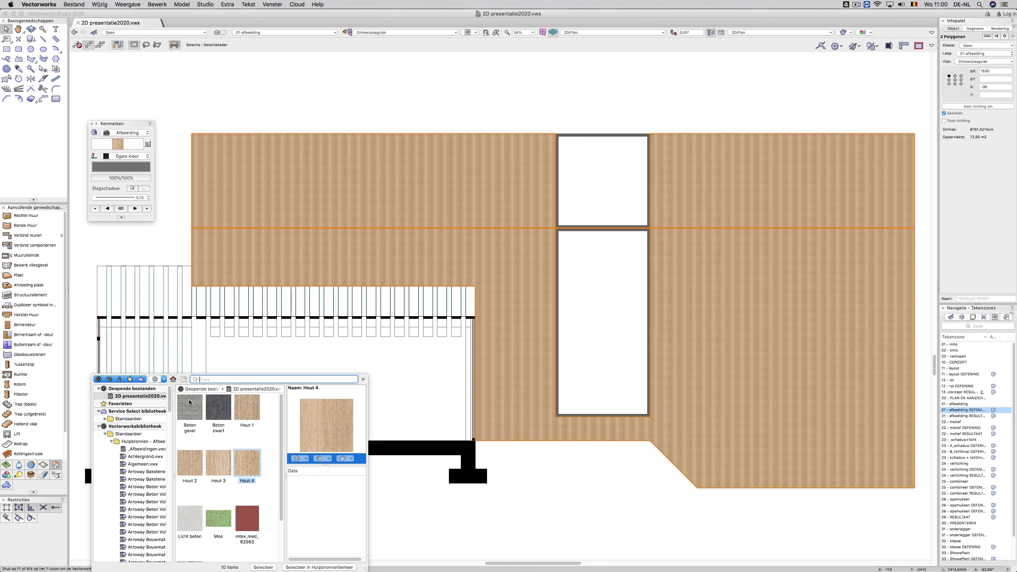
click(193, 408)
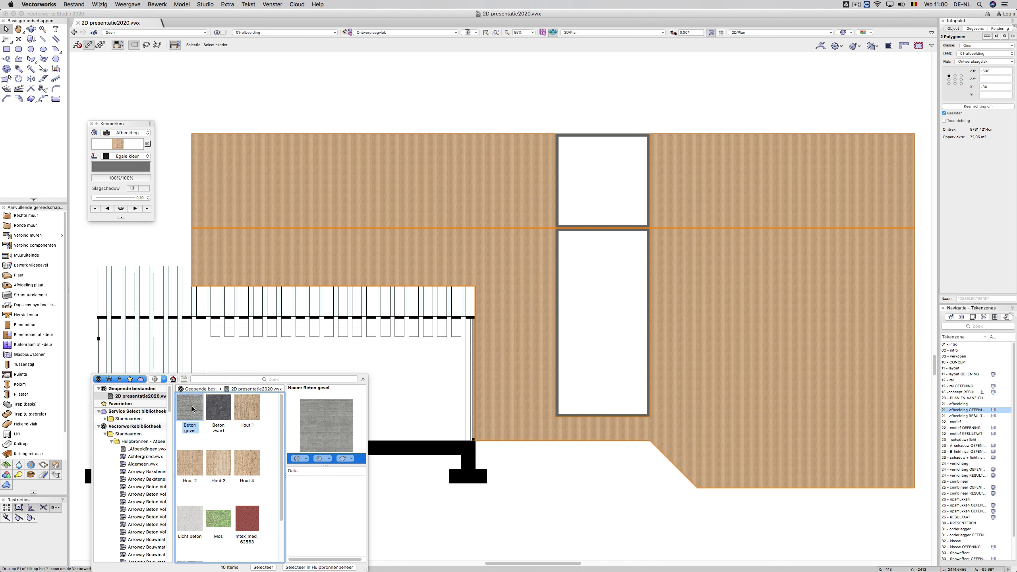
double_click(193, 409)
- Enlarge the lower façade's concrete image, rotate it 90° so the boards run vertically, and reposition it within the wall
click(386, 246)
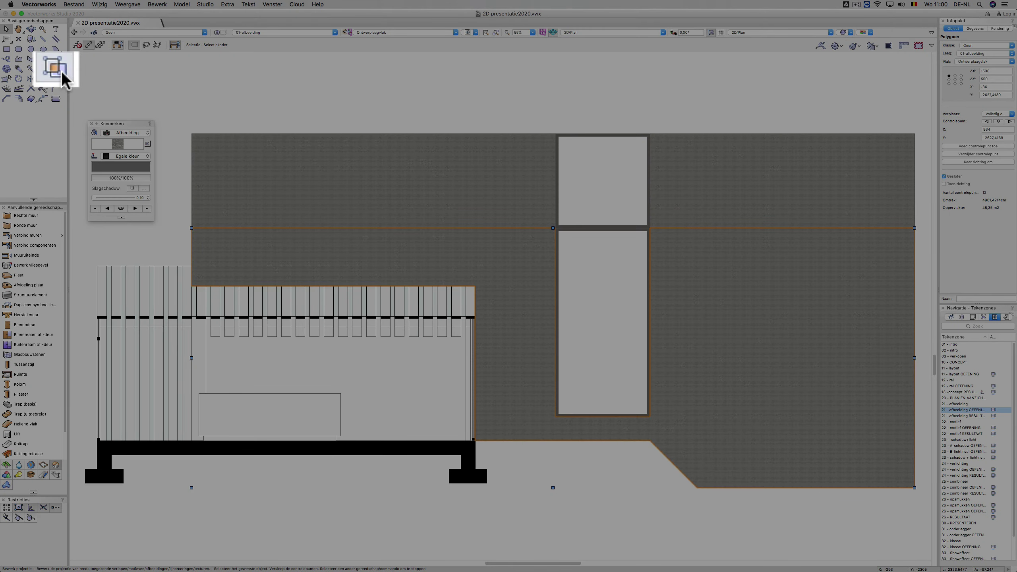
click(63, 75)
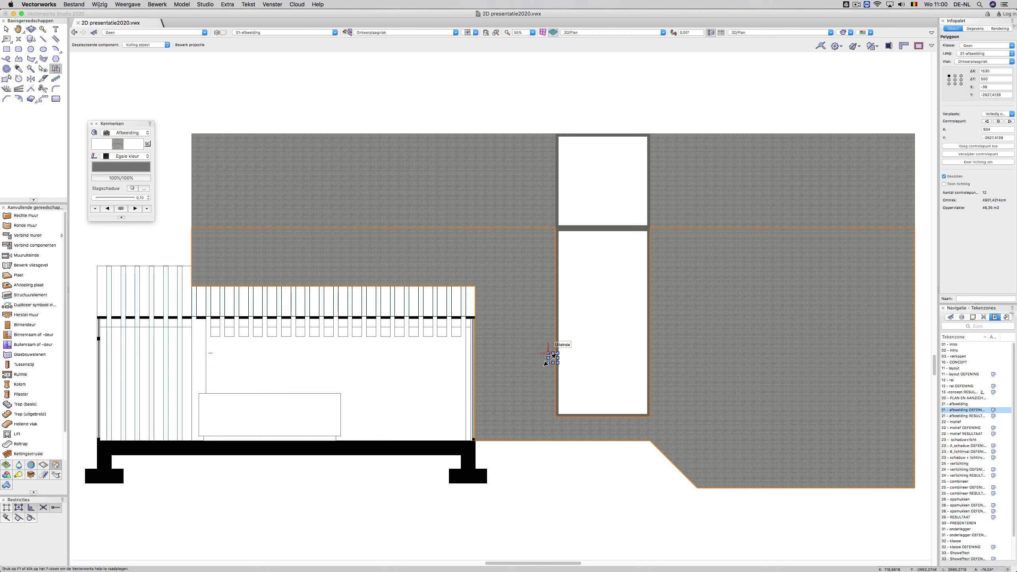
drag(552, 358, 405, 210)
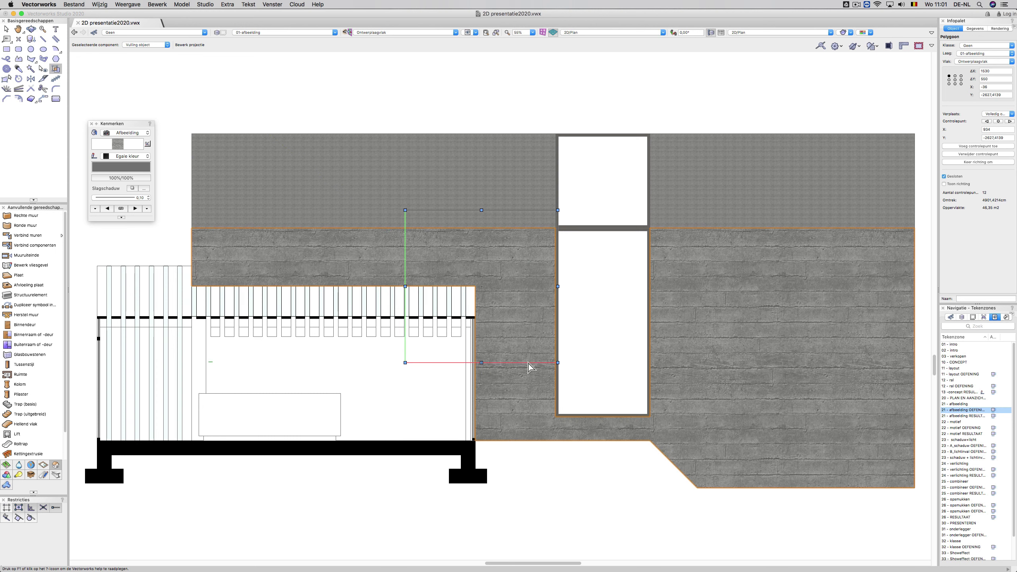
drag(558, 363, 700, 470)
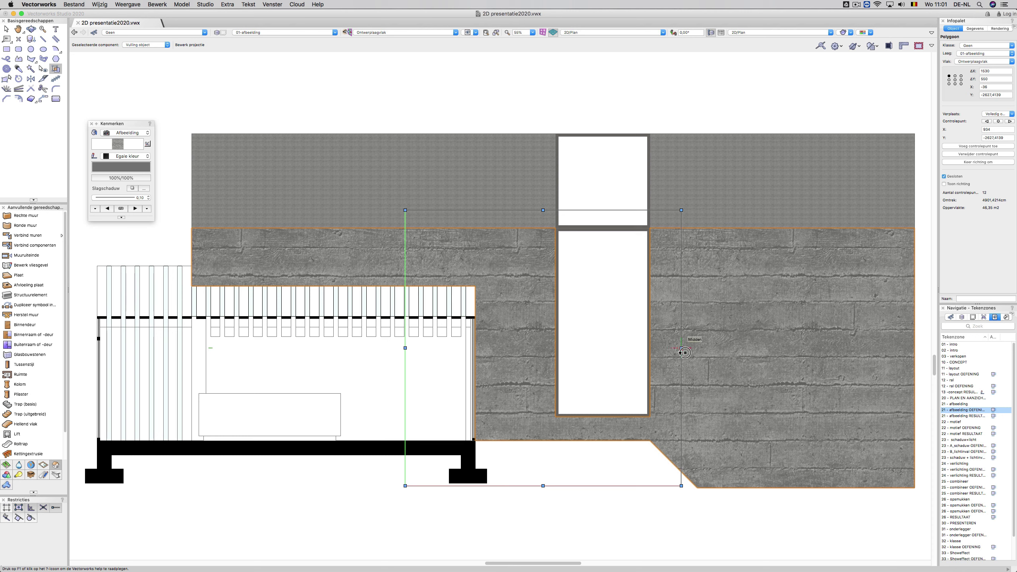
drag(685, 353, 411, 99)
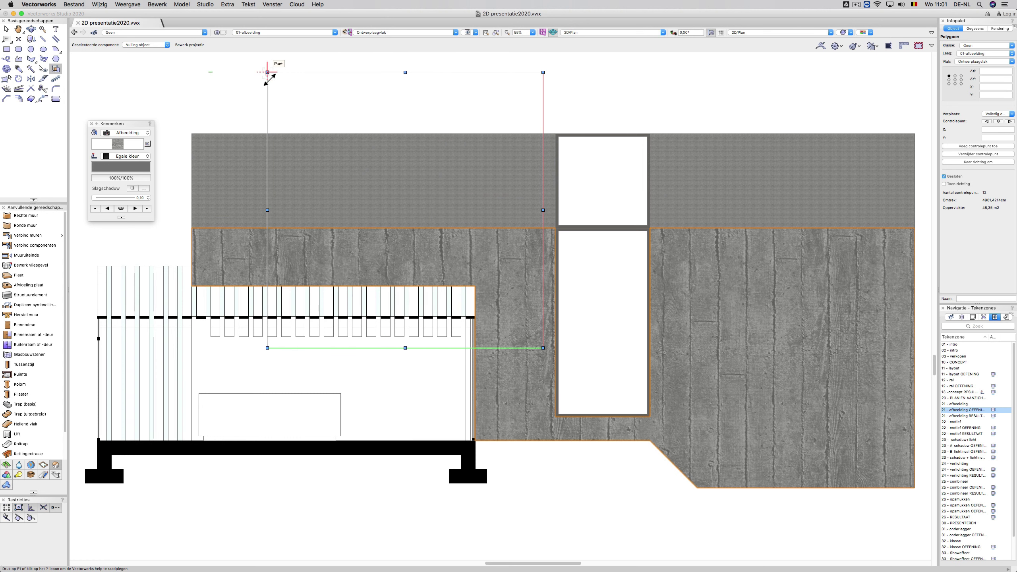
drag(267, 73, 379, 184)
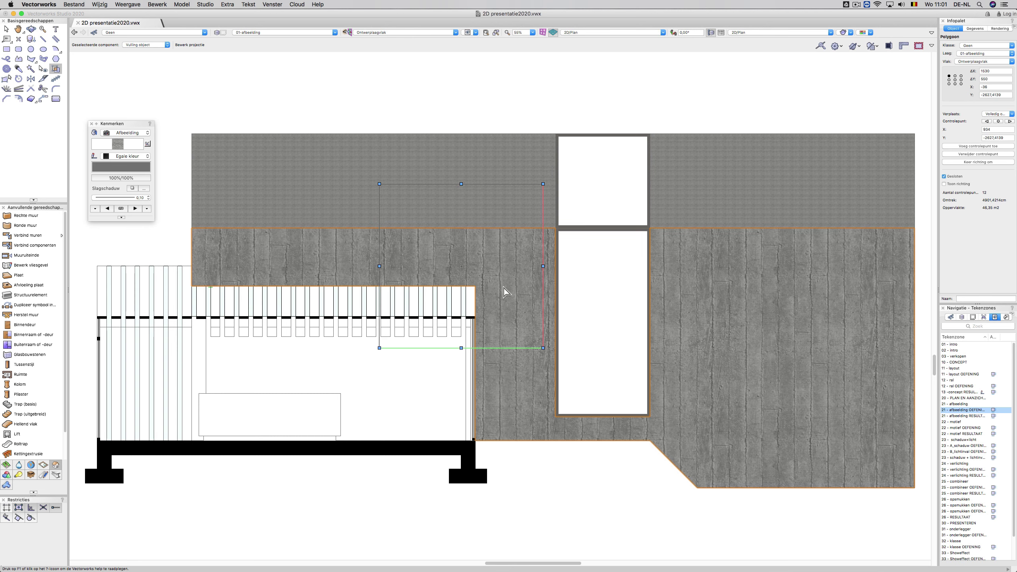
drag(503, 292, 819, 400)
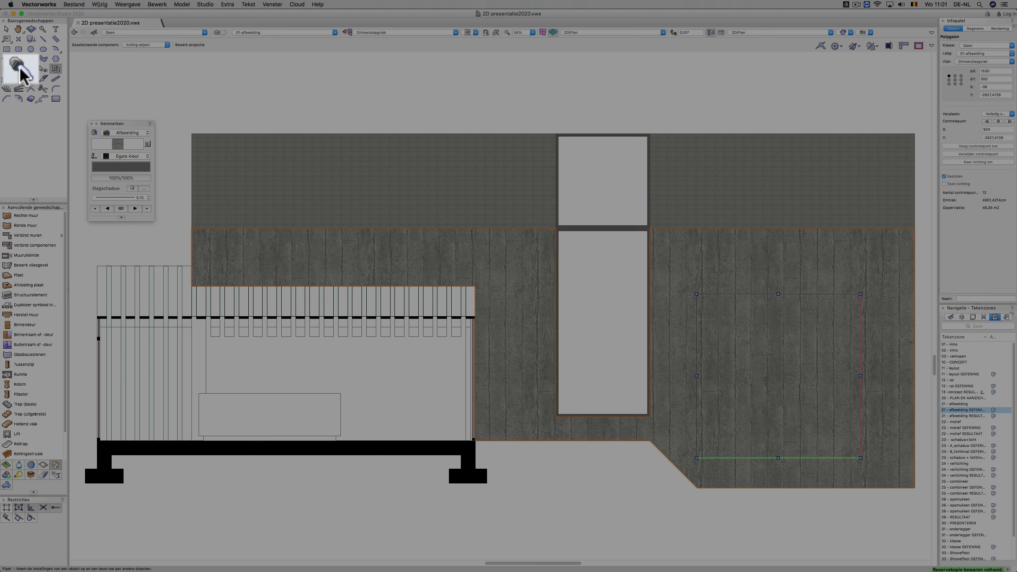
- Copy the lower façade's fill and image mapping to the upper façade polygon with the Pipet tool
click(20, 74)
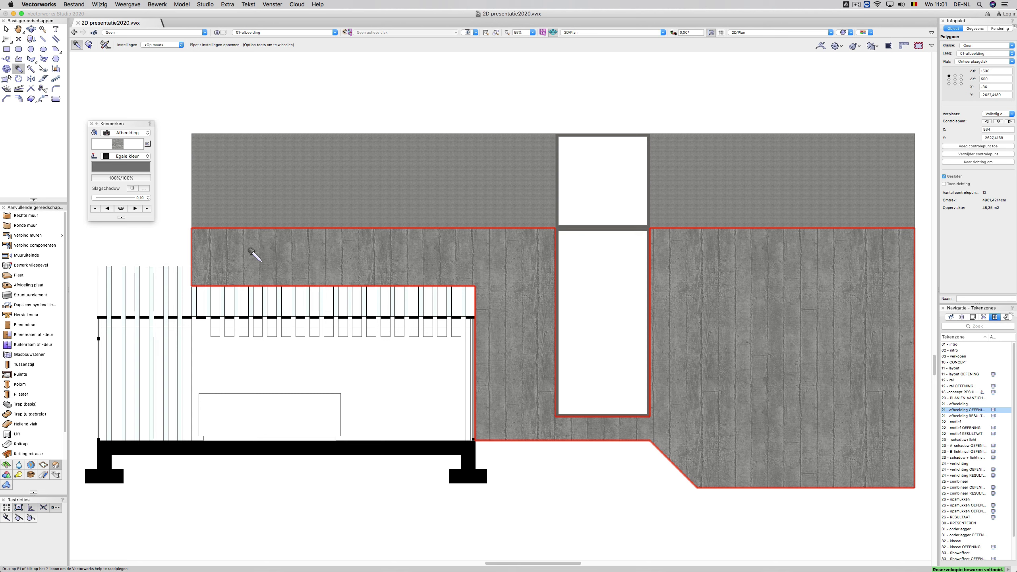
click(250, 252)
key(alt)
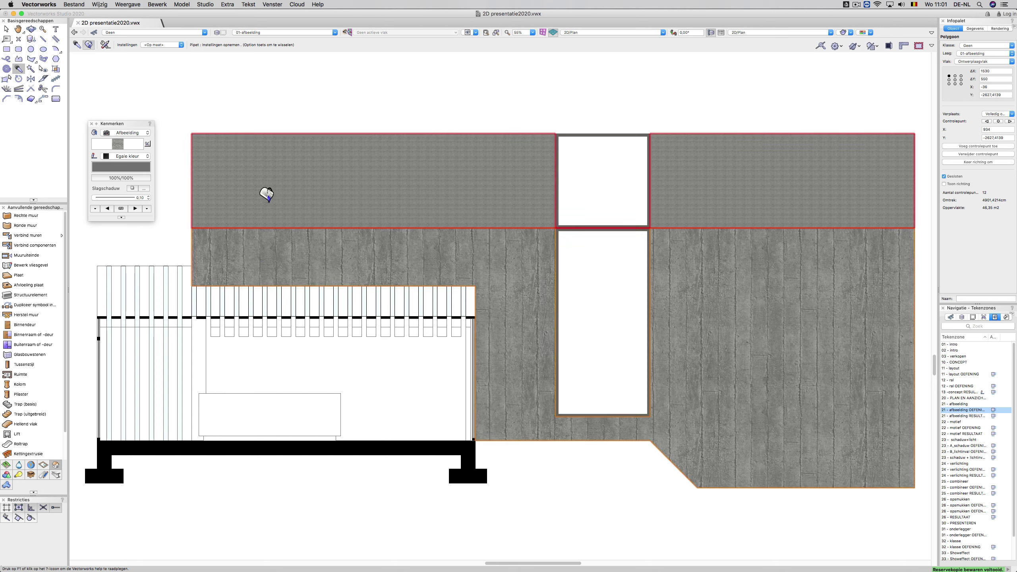
alt+click(268, 199)
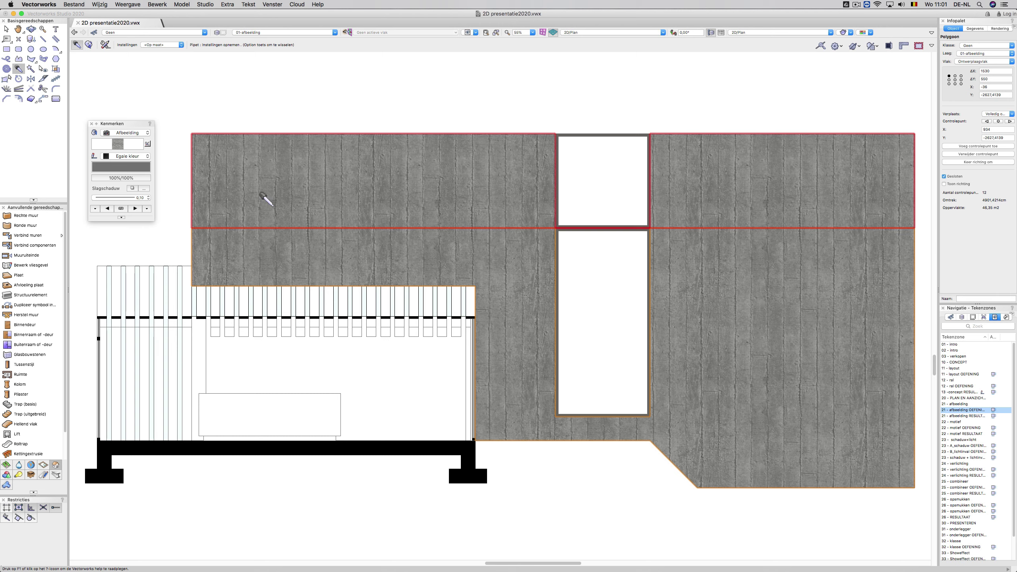
key(x)
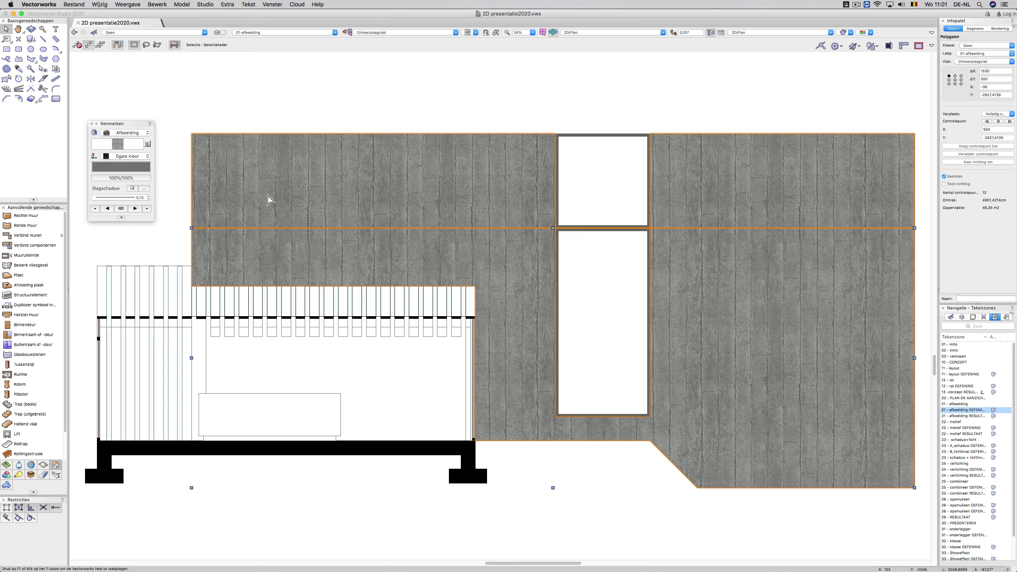
- Scale the upper façade polygon's concrete image down slightly so its boards differ from those of the lower wall
click(268, 199)
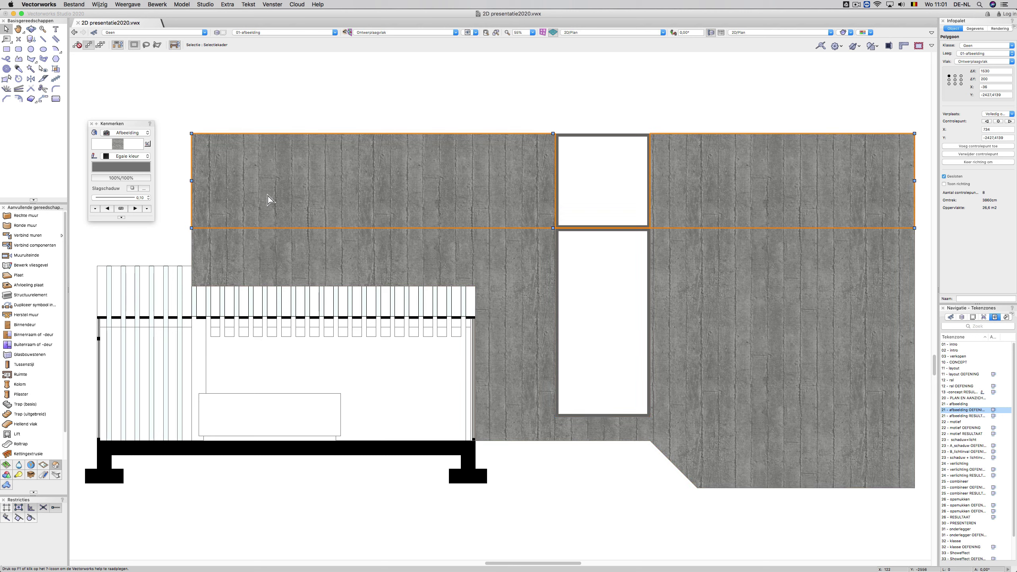
key(g)
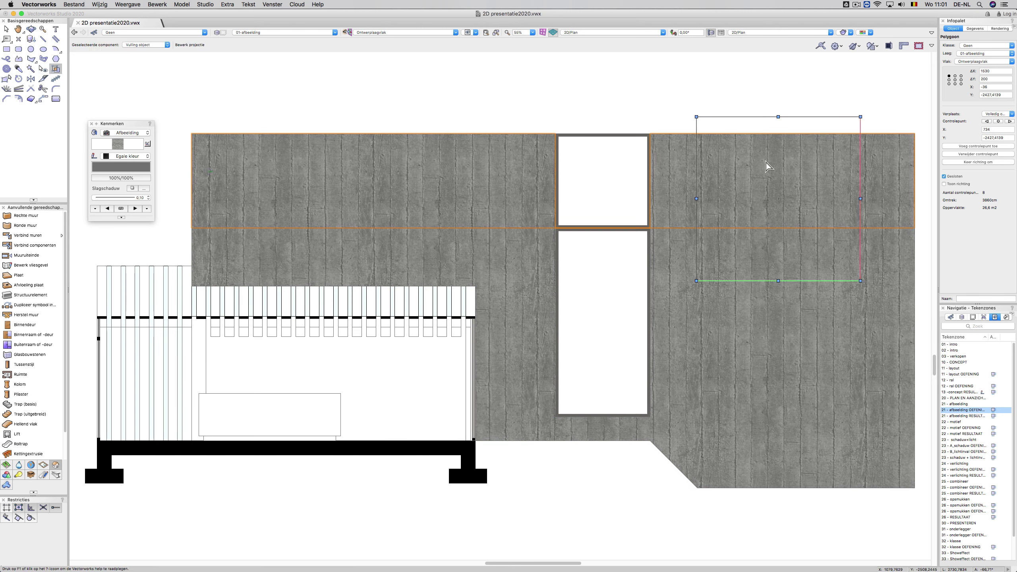
drag(861, 117, 834, 144)
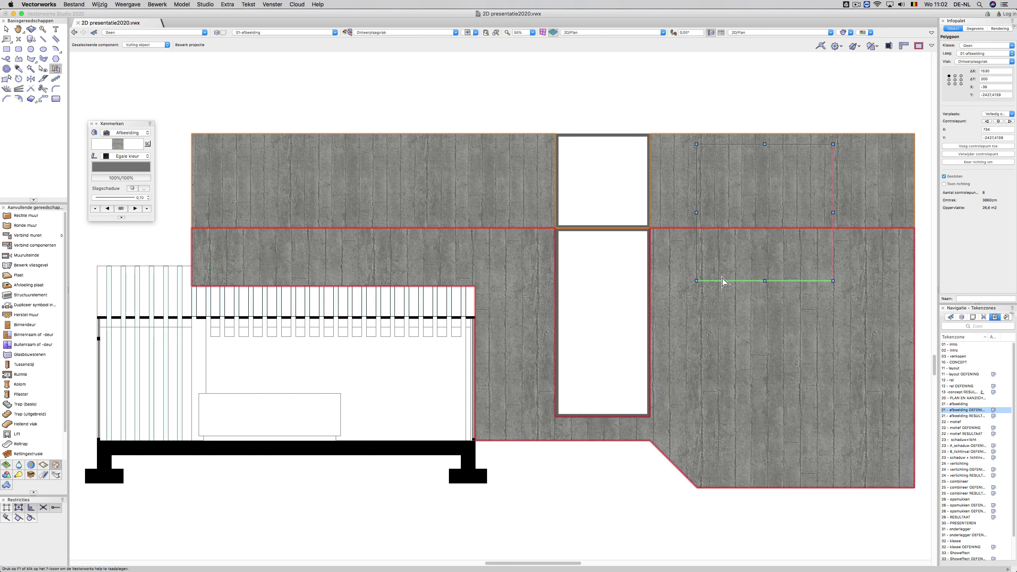
drag(698, 282, 735, 260)
click(682, 105)
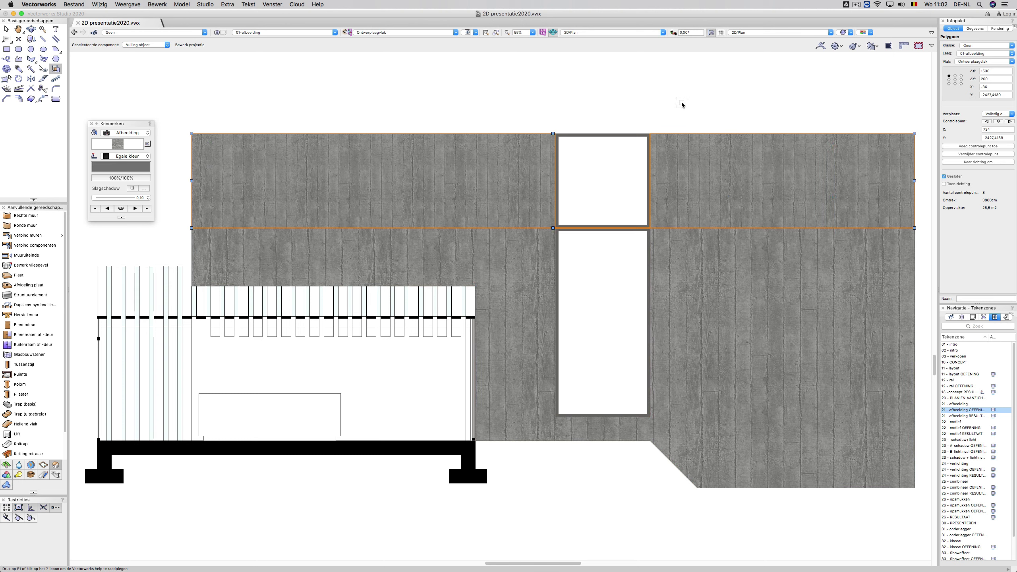
key(x)
- Give the seven wooden slat rectangles above the deck, beside the concrete wall in the section, an Afbeelding fill using the 'Hout 4' image
click(102, 289)
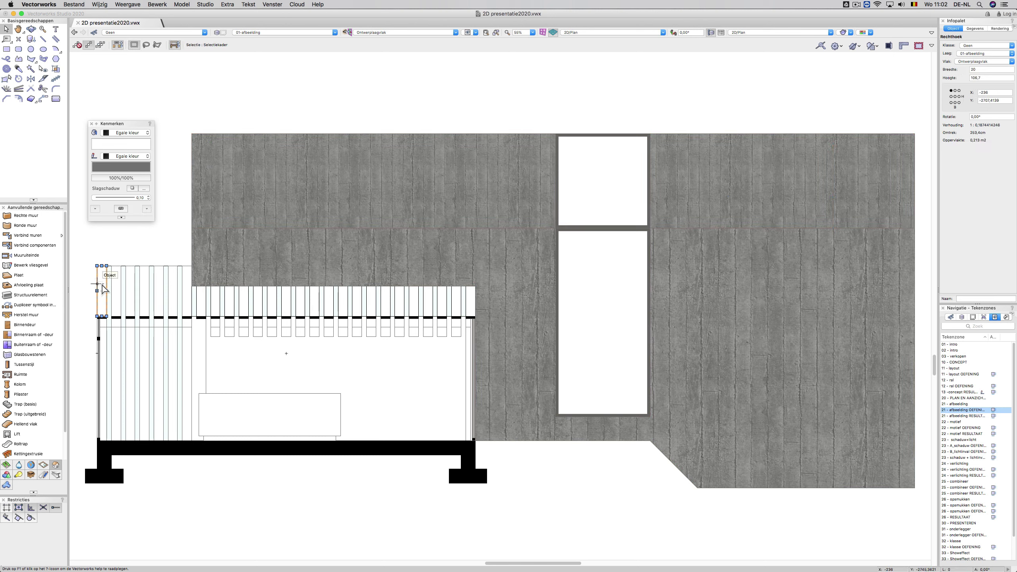
shift+click(116, 288)
shift+click(130, 287)
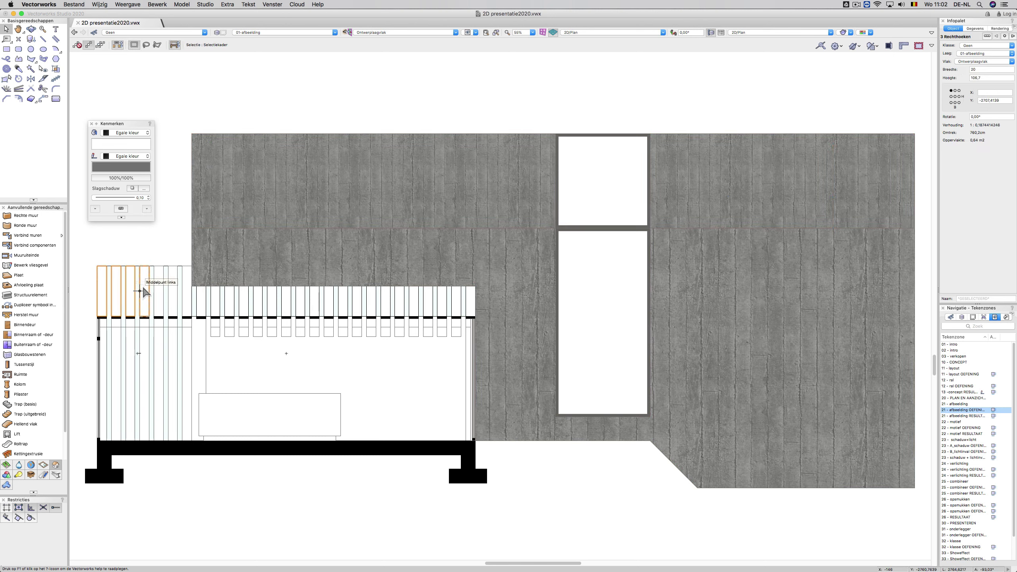
shift+click(144, 288)
shift+click(159, 289)
shift+click(173, 290)
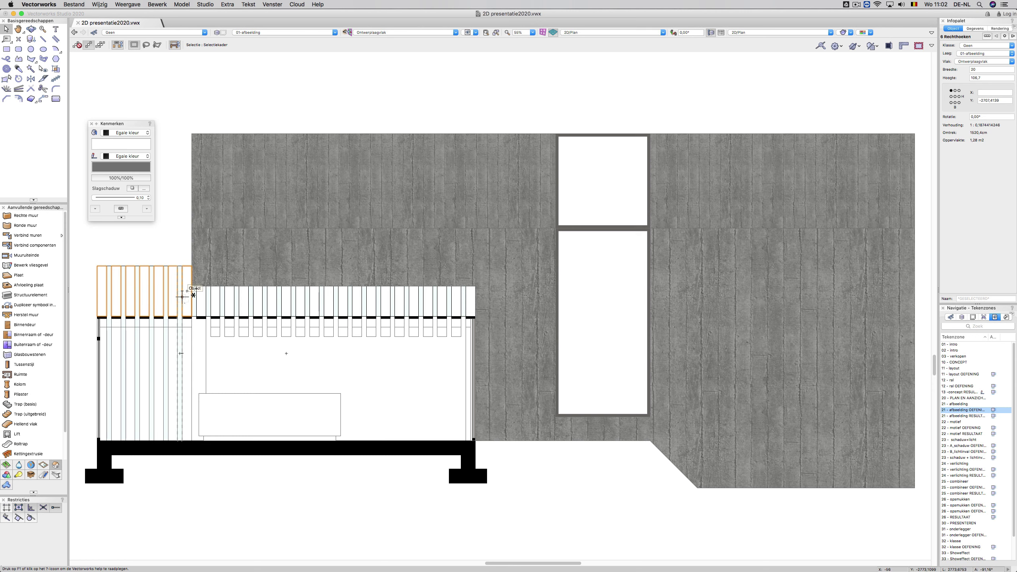
shift+click(187, 290)
key(super+4)
drag(134, 124, 122, 66)
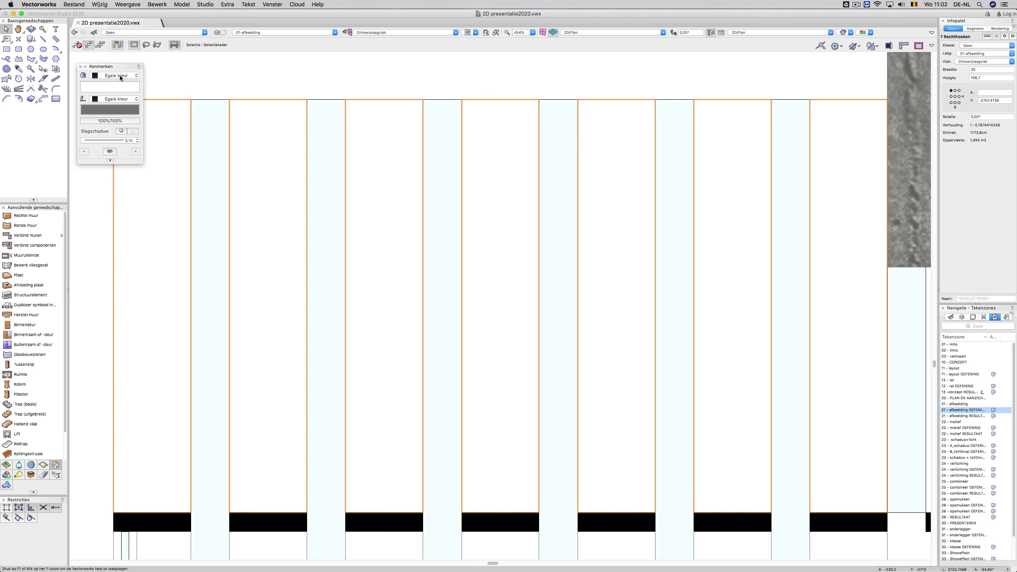
click(120, 76)
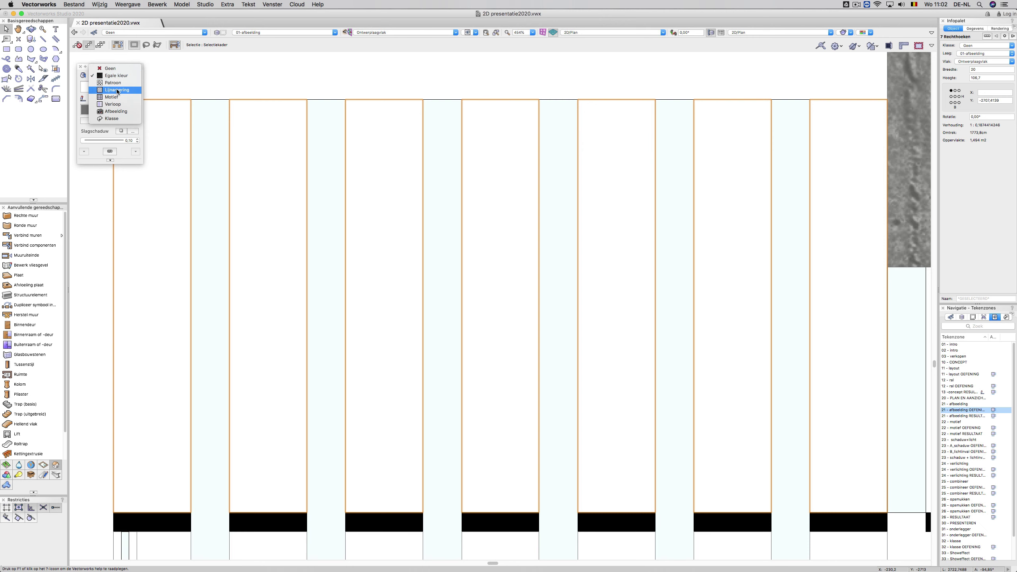
click(120, 111)
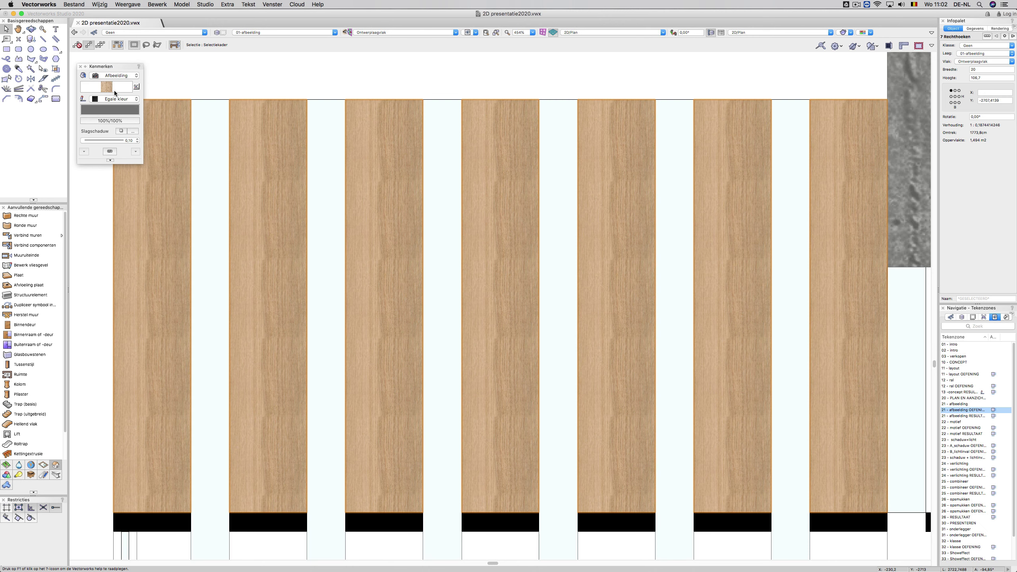
click(114, 90)
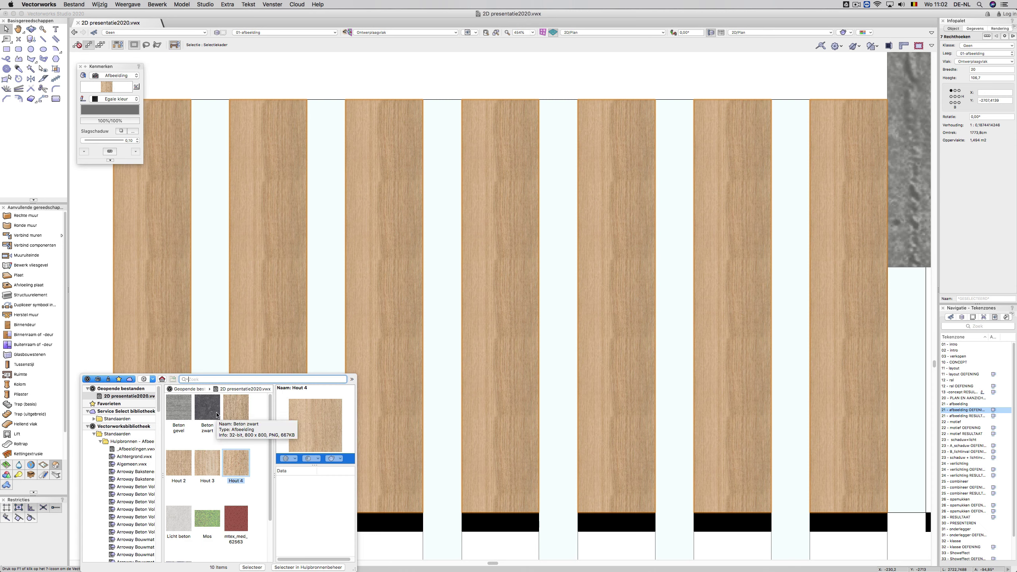
double_click(237, 468)
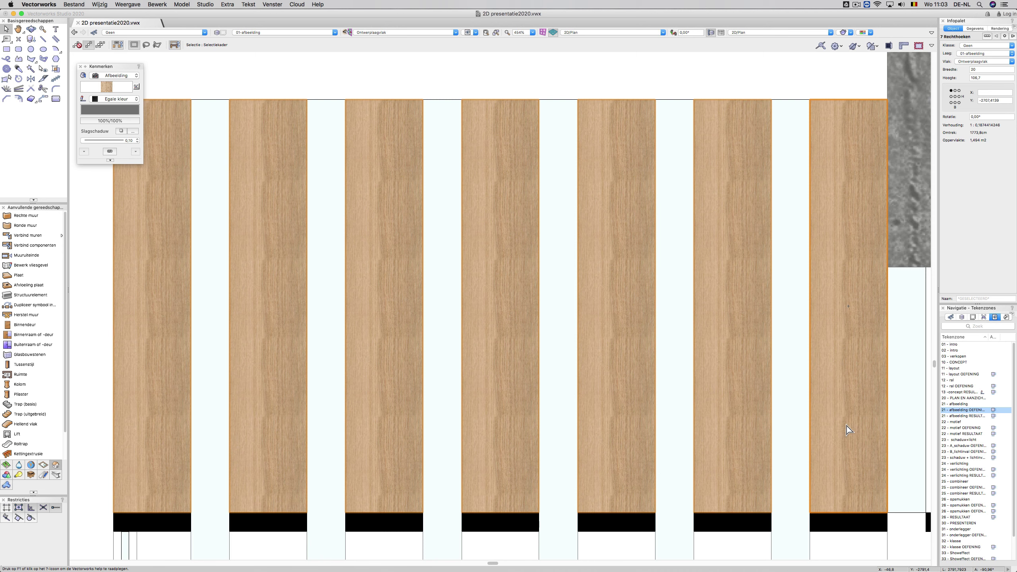
- Set the slats' image mapping to an X-afstand of -6 and a Breedte and Hoogte of 50, previewing it before applying
click(137, 88)
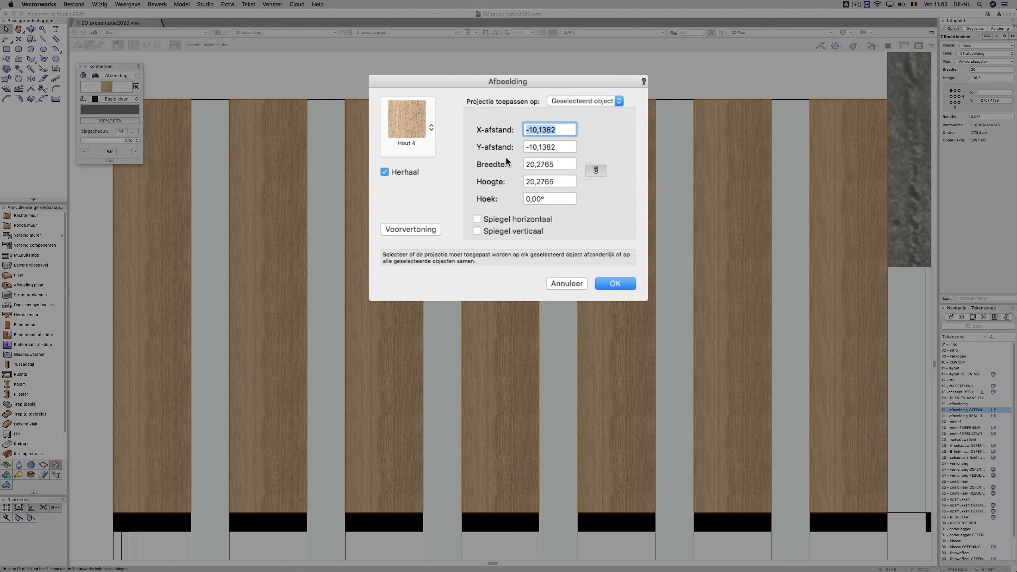
drag(557, 164, 503, 191)
key(Tab)
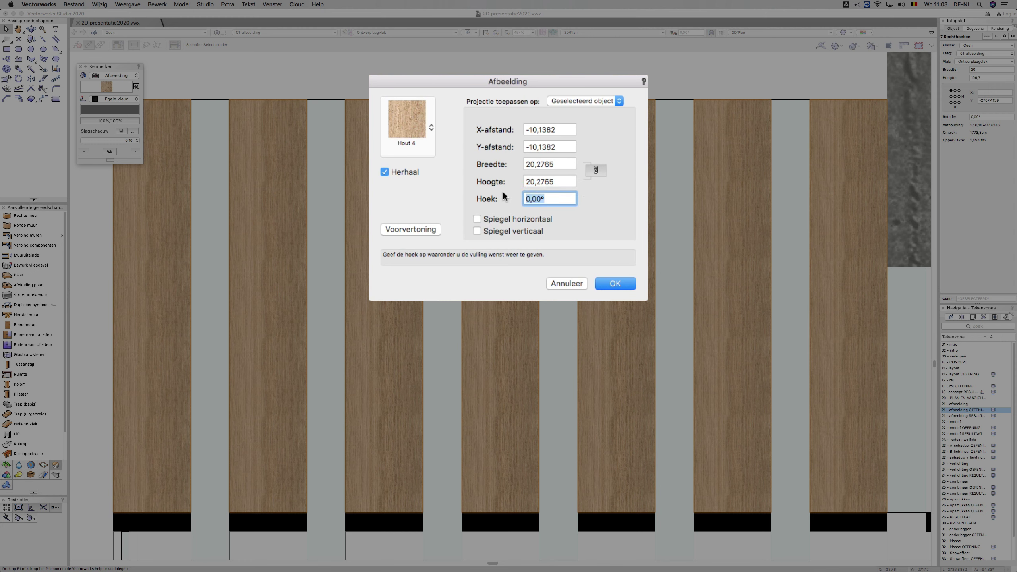
key(Tab)
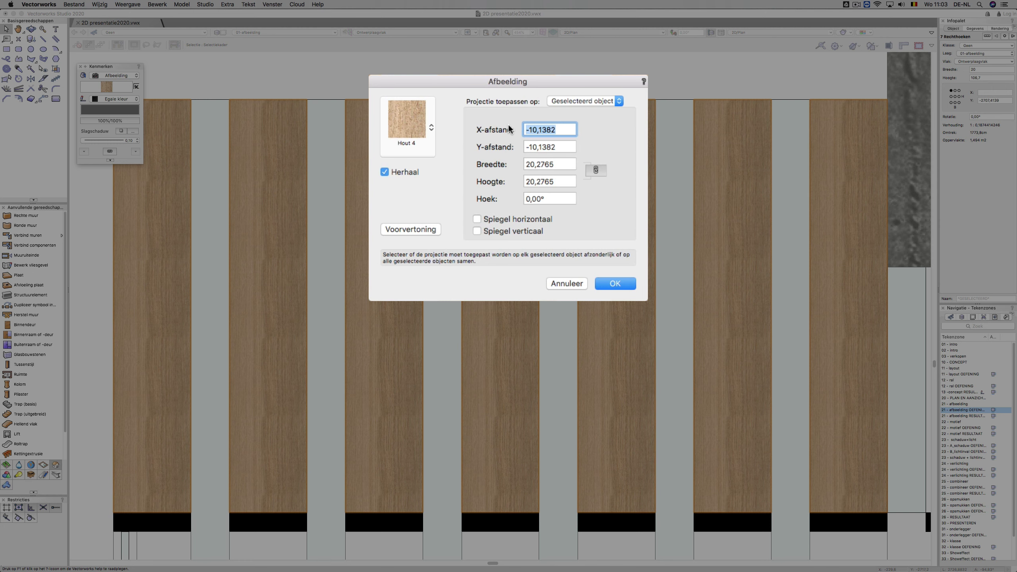
text(-6)
key(Tab)
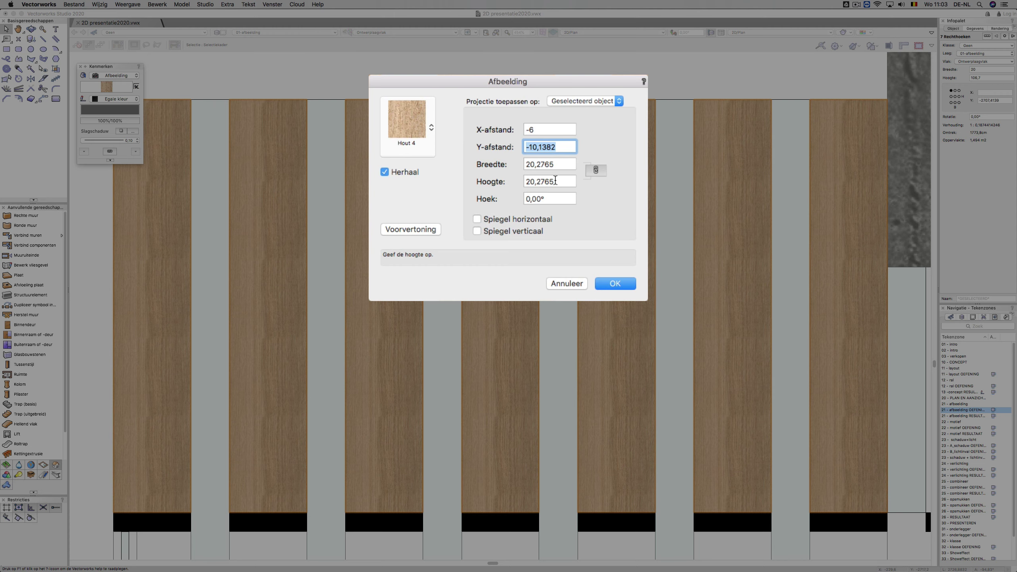
key(Tab)
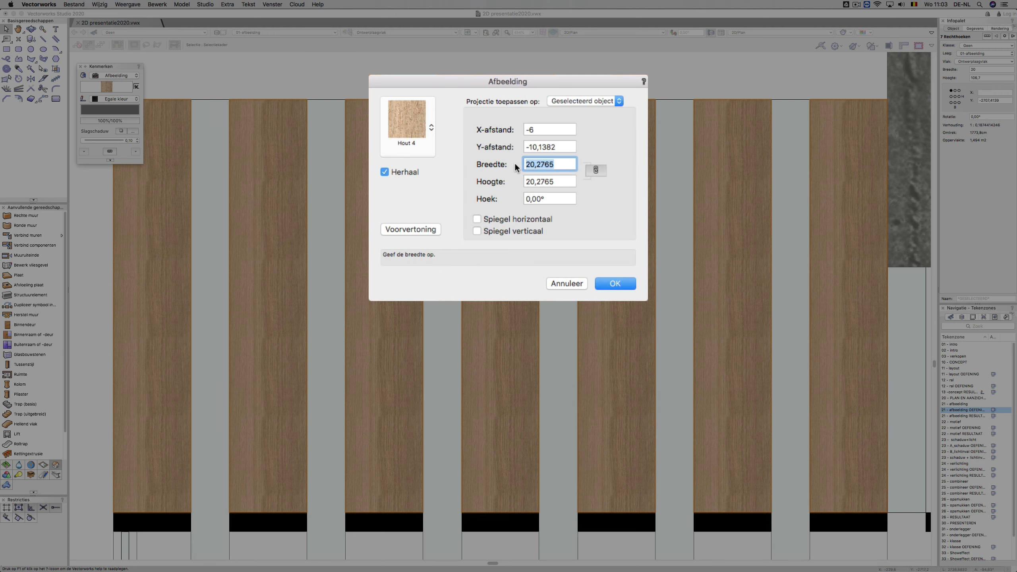
text(50)
key(Tab)
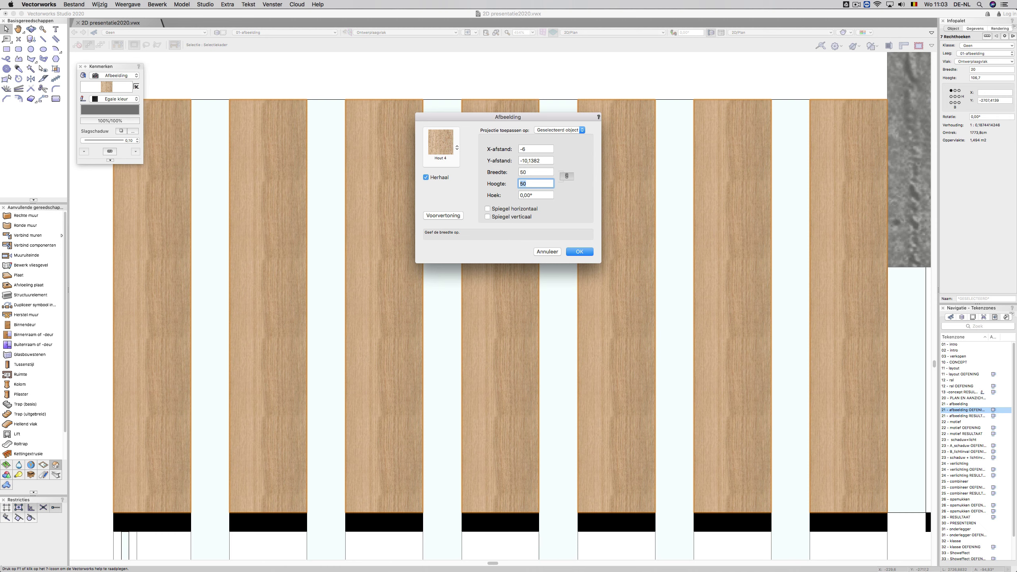
click(442, 215)
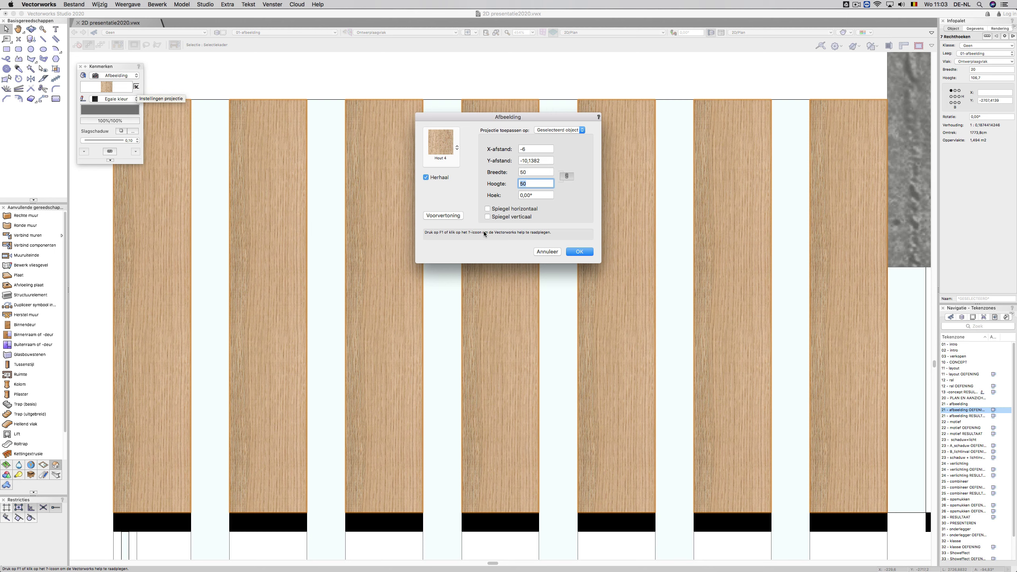
click(579, 251)
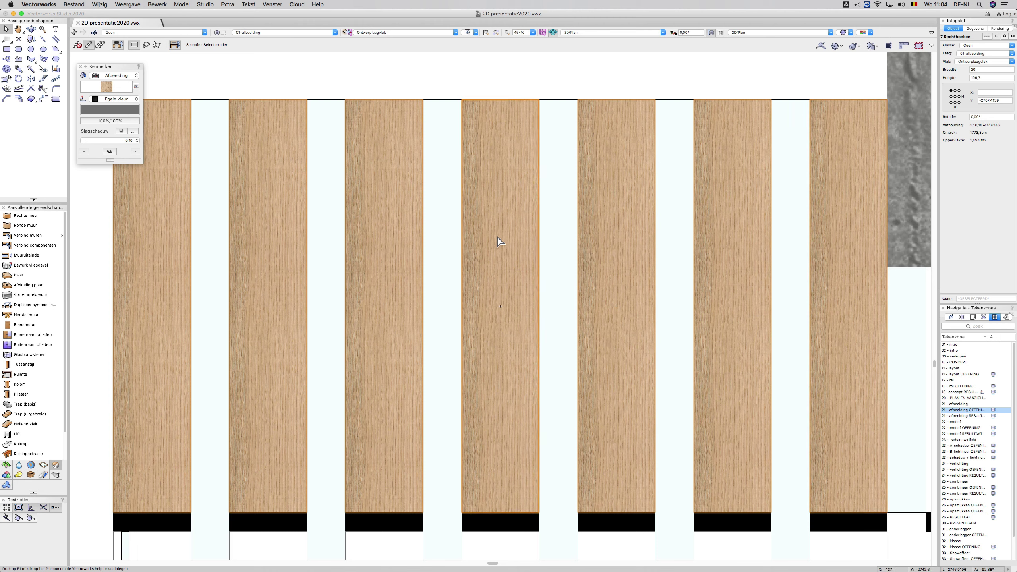
- Replace the slats' fill image with 'Hout 1', keeping the same offset and size, and deselect the slats
click(137, 88)
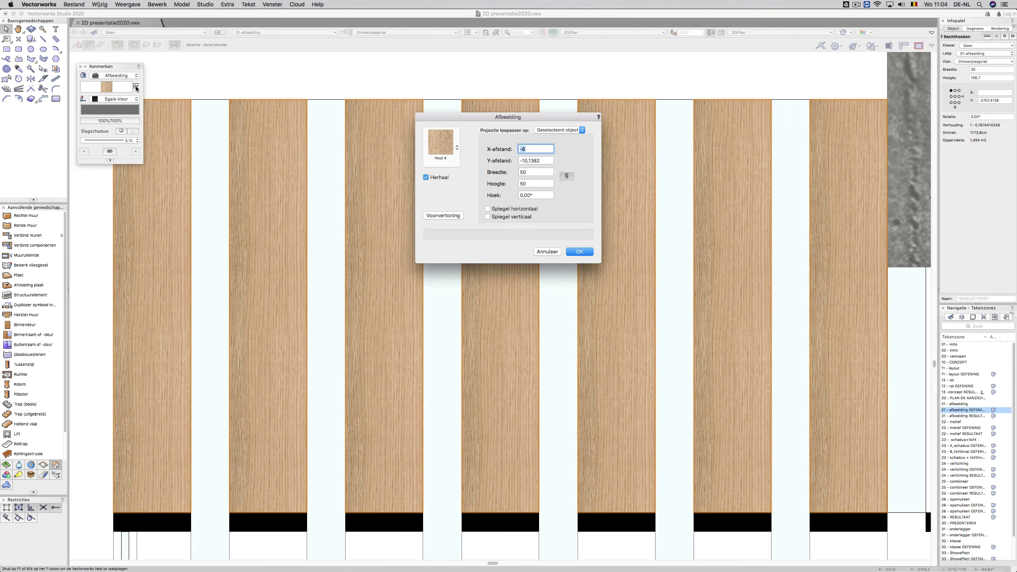
click(448, 146)
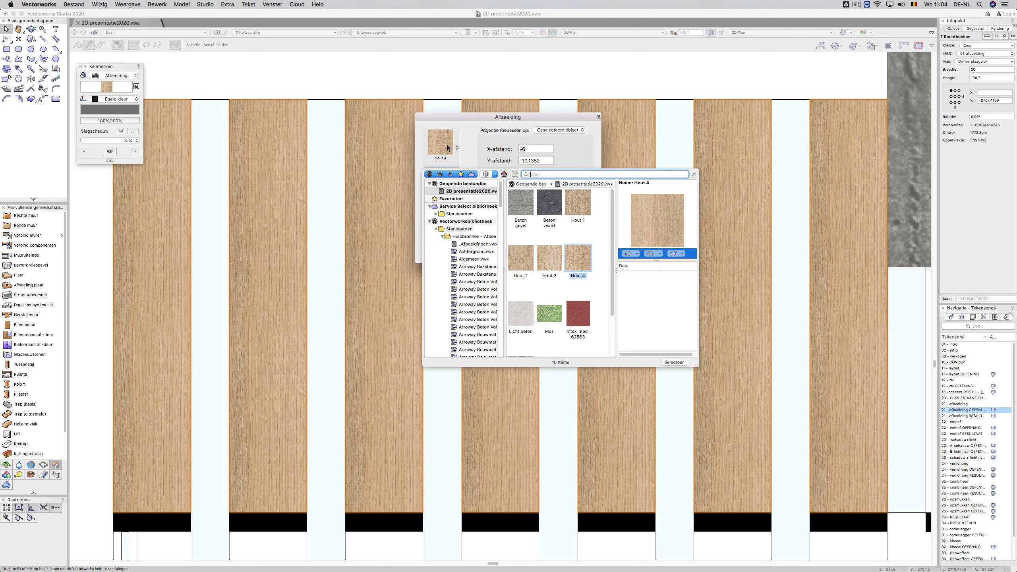
double_click(583, 205)
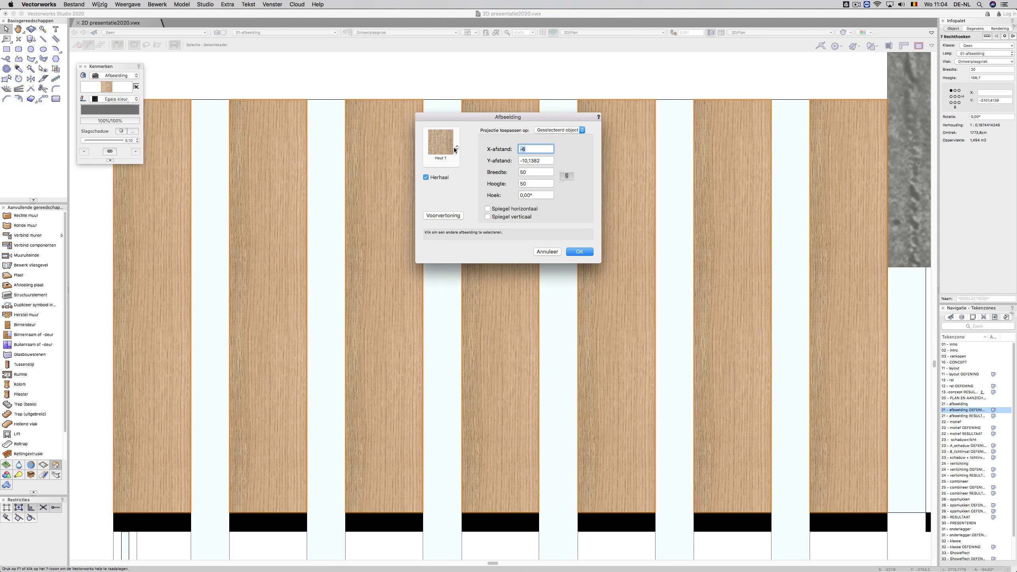
click(520, 174)
key(Tab)
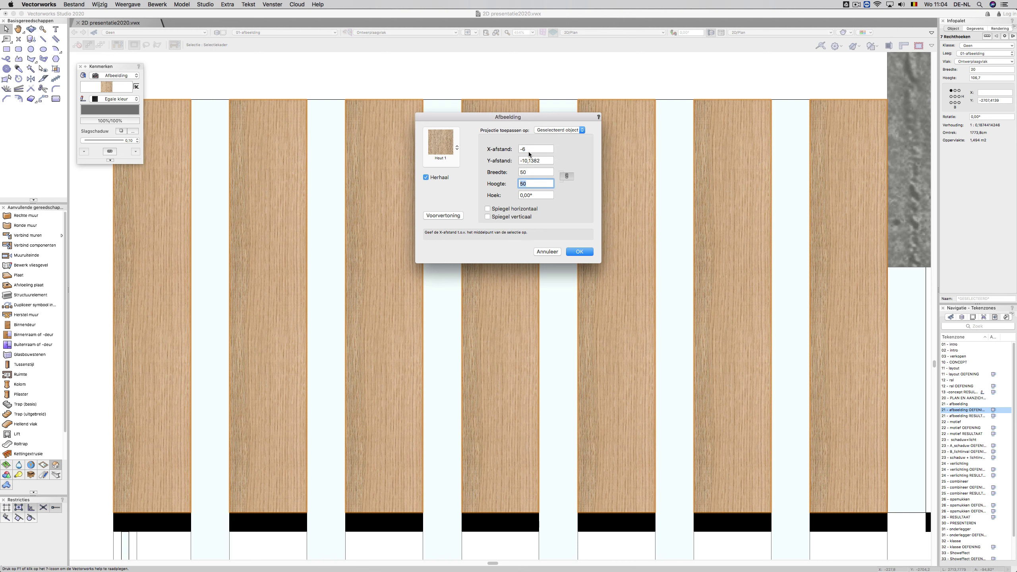
click(522, 149)
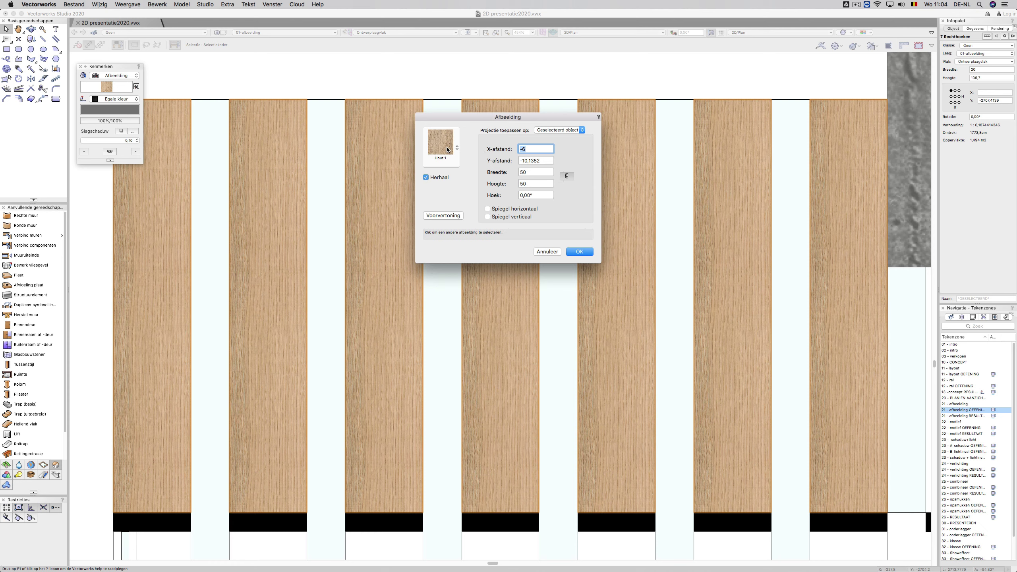
click(580, 251)
click(680, 88)
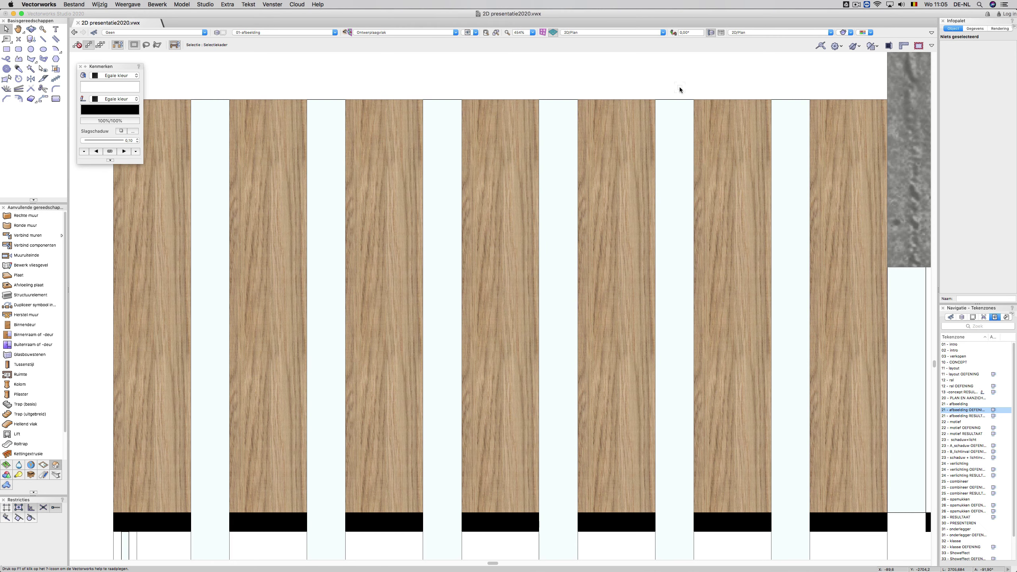
- View the '21 - afbeelding' result view and bring up the '22 - motief OEFENING' exercise view by way of the '22 - motief' slide
click(969, 416)
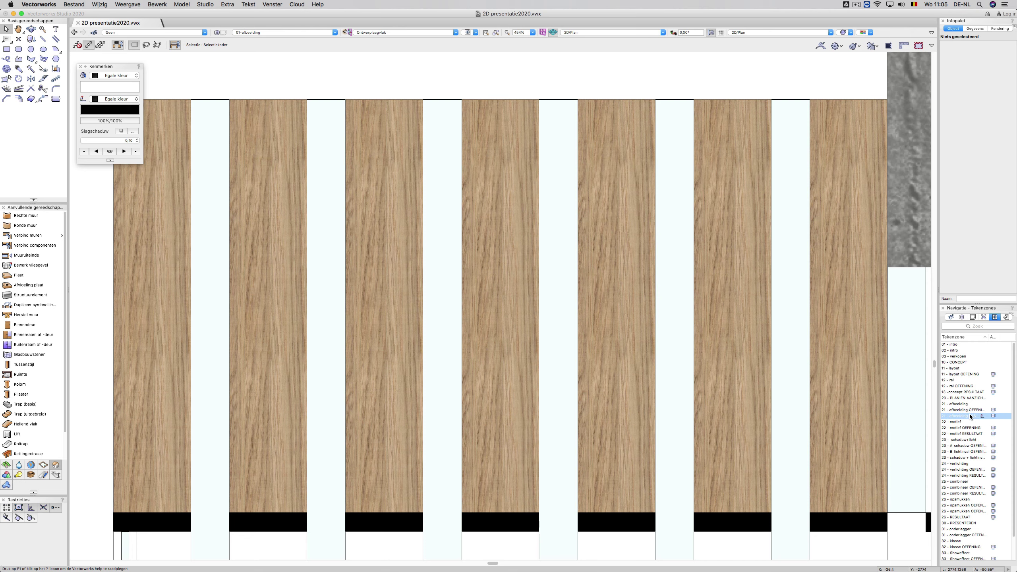
double_click(970, 416)
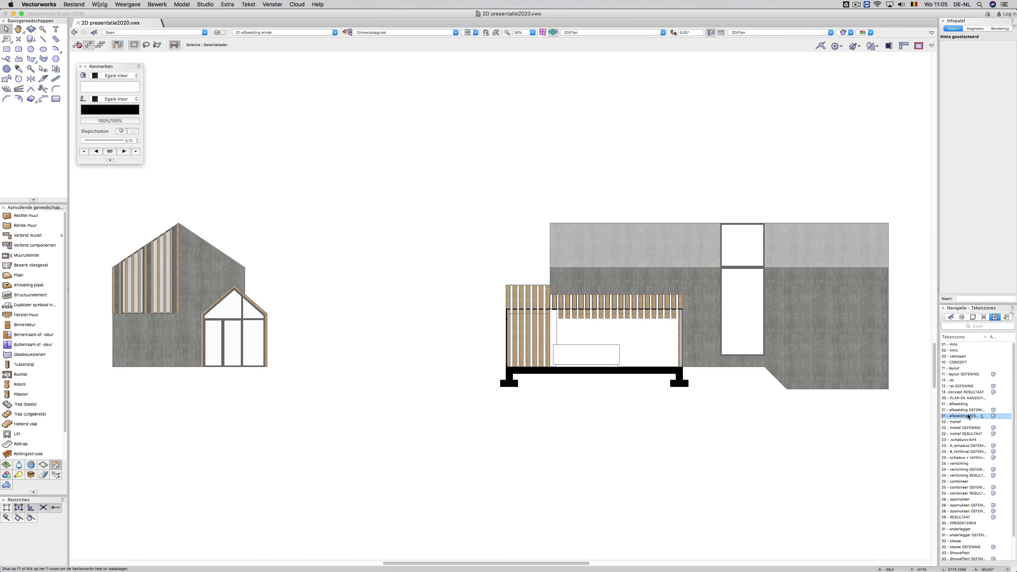
click(815, 412)
double_click(960, 422)
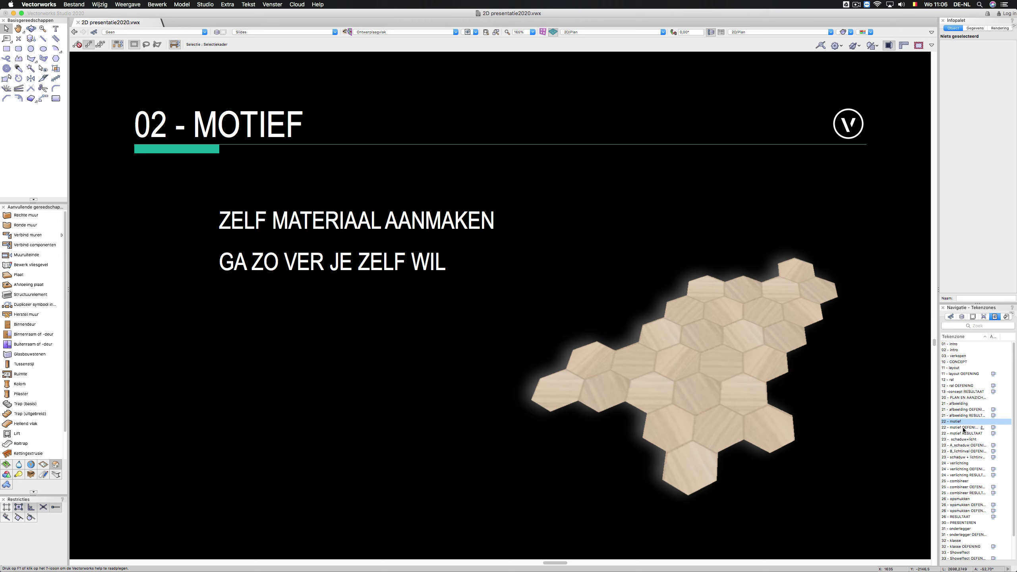
double_click(964, 428)
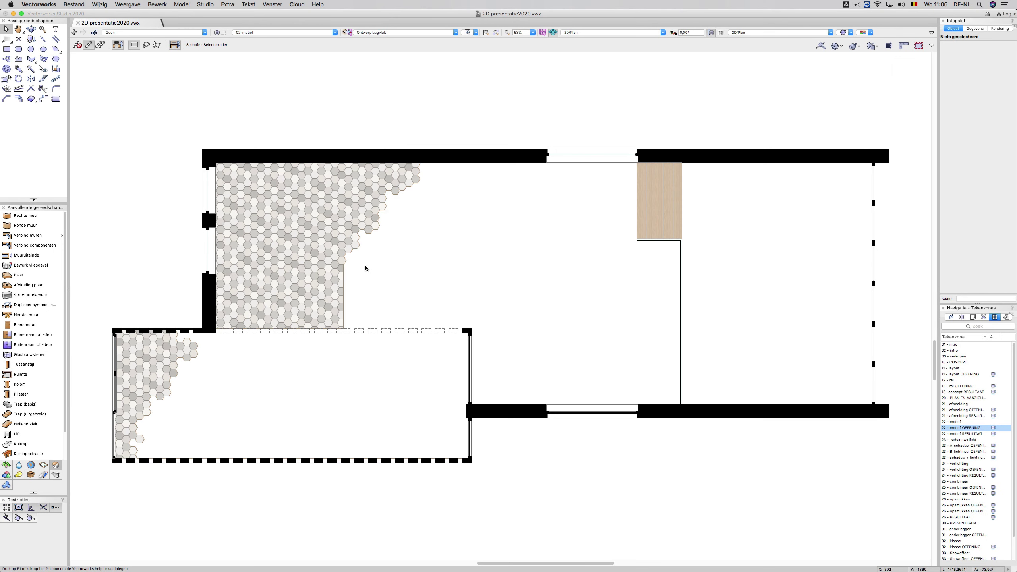
- Duplicate the 'Hexagon tegels' motif used in the plan's floor in the resource manager, naming the copy 'Hexagon tegels-roze'
click(322, 254)
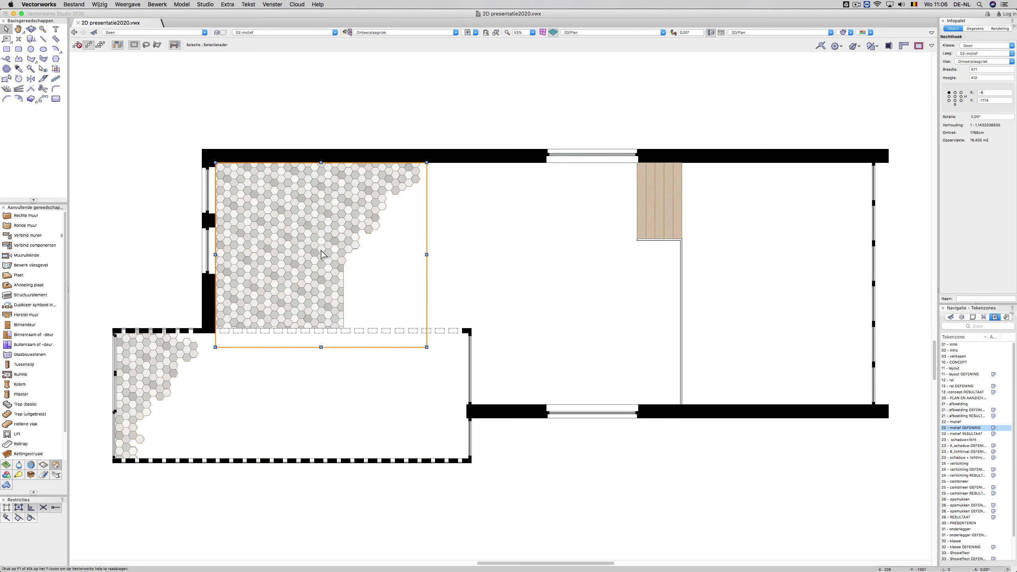
key(super+r)
click(300, 116)
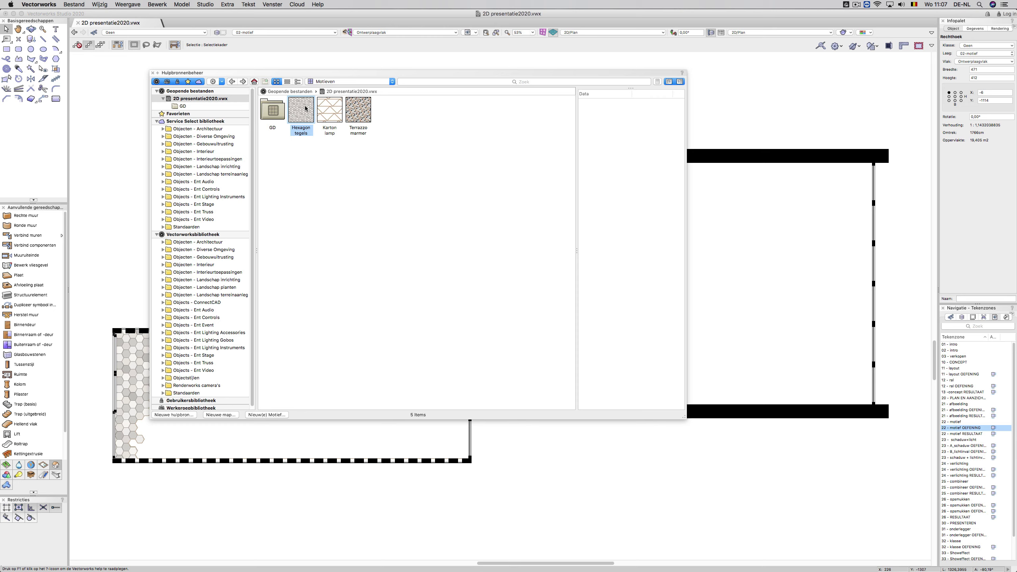
right_click(305, 105)
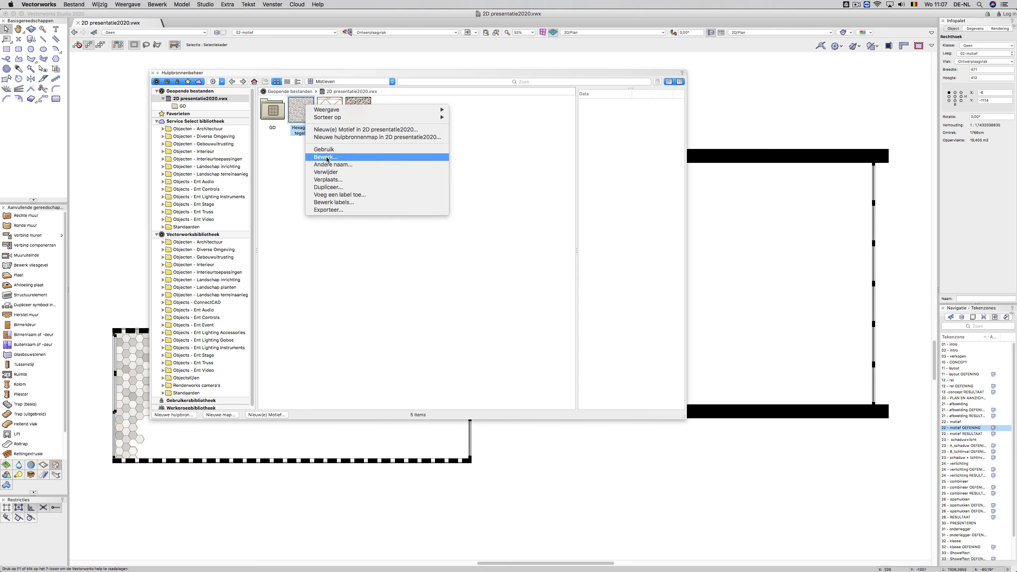
click(333, 187)
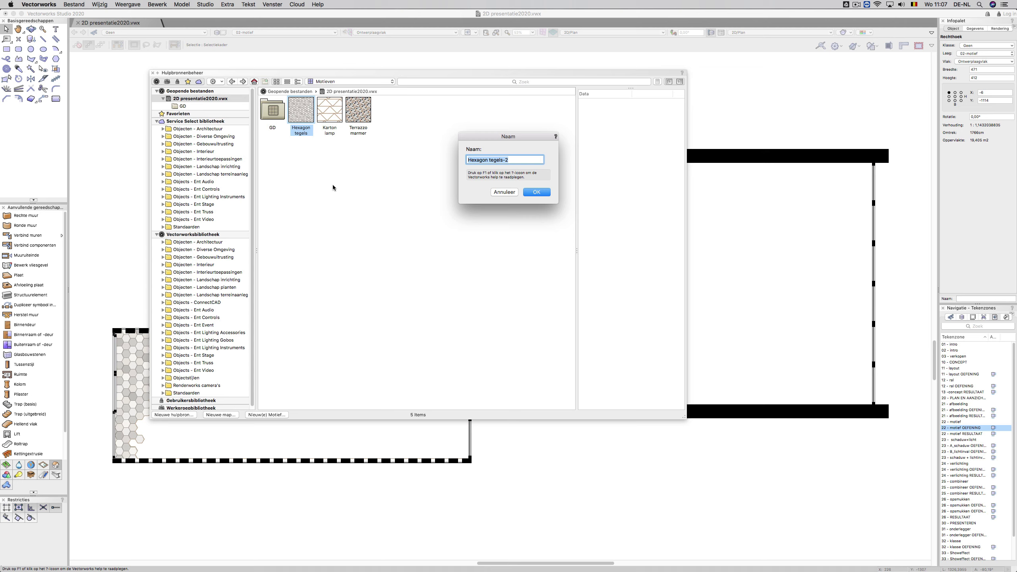
key(Right)
text(roze)
key(Return)
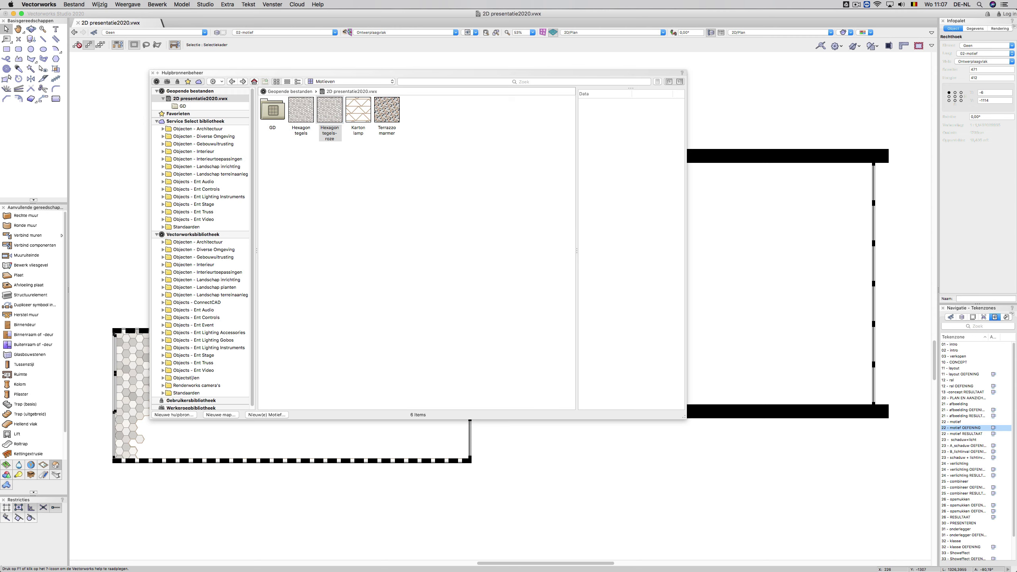
- Open the geometry of the 'Hexagon tegels-roze' motif for editing
right_click(331, 111)
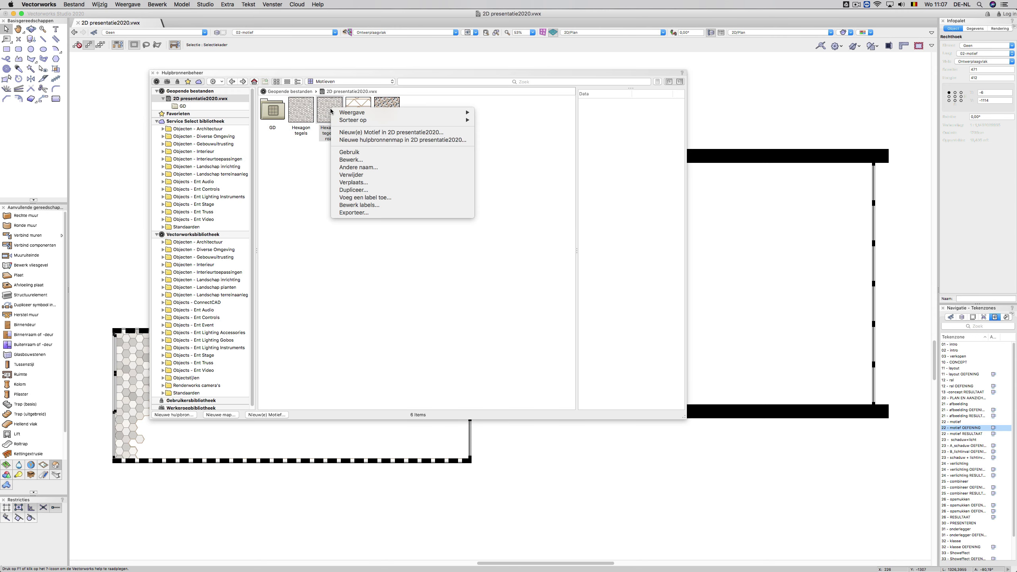
click(351, 160)
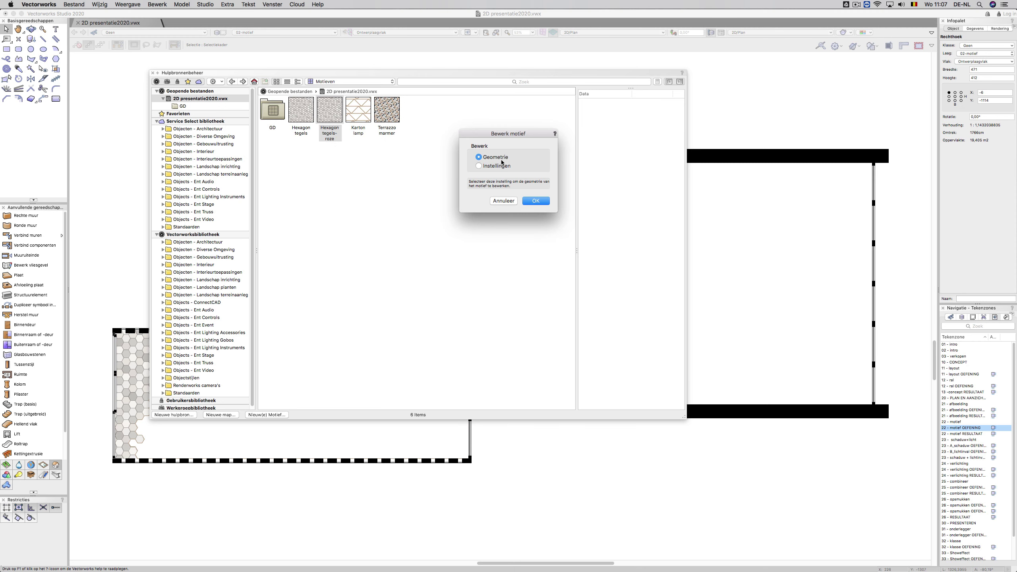
click(536, 201)
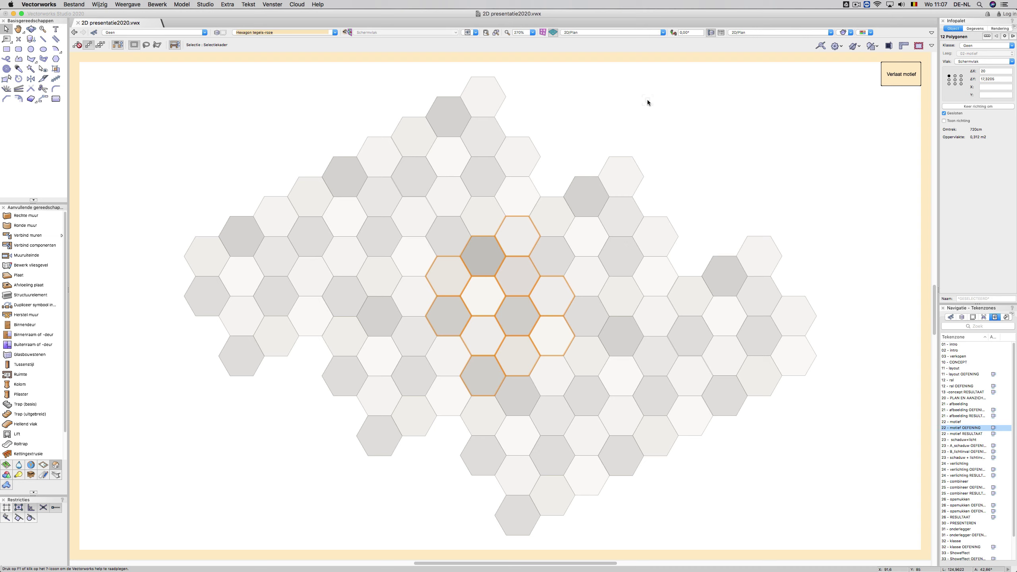
drag(647, 100, 713, 335)
drag(568, 334, 486, 379)
drag(726, 359, 568, 446)
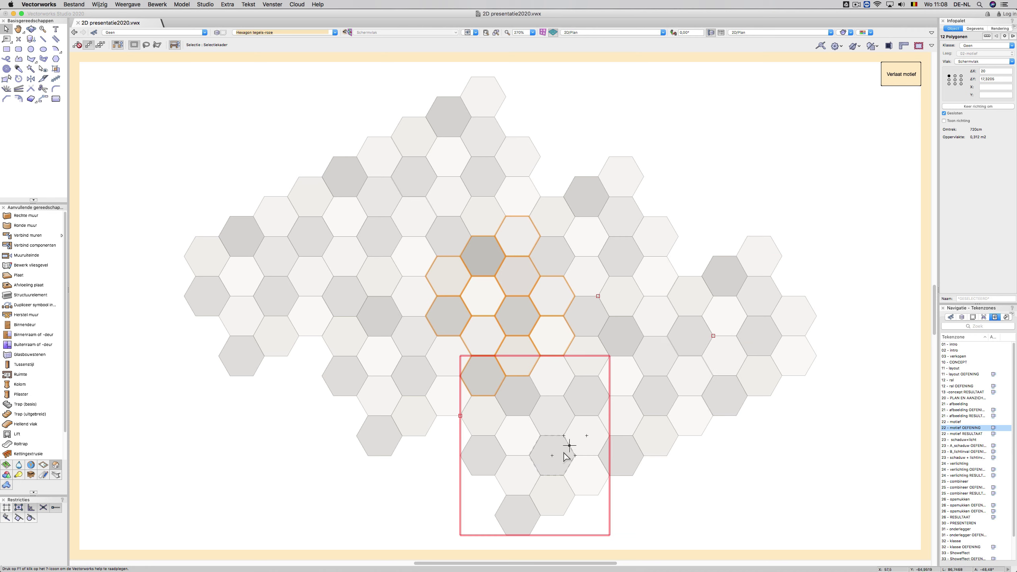
- Recolour the warm-grey hexagon right of the motif's centre with the light pink from the active document's colours, and exit the motif
click(419, 473)
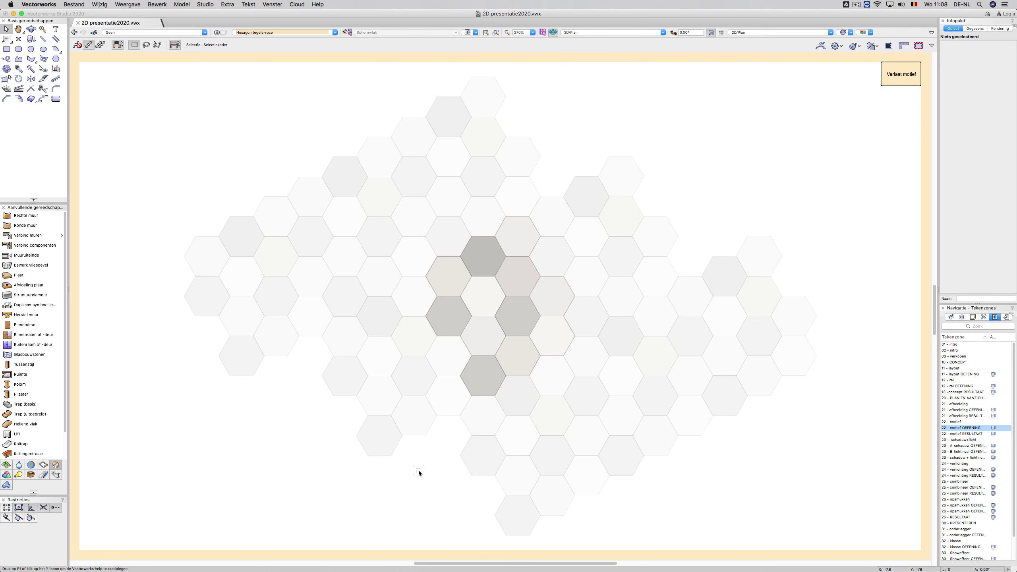
click(525, 313)
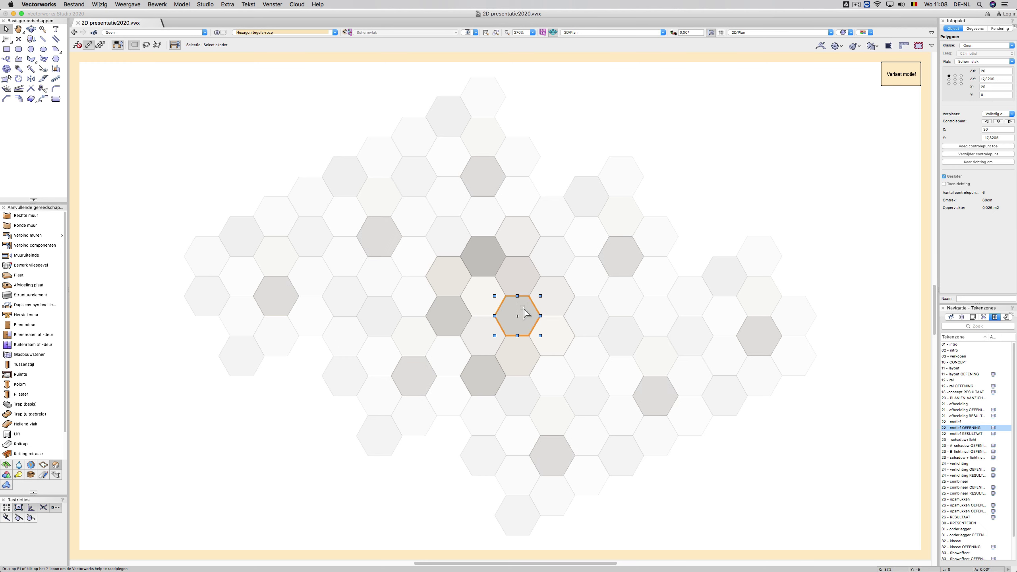
key(super+shift+a)
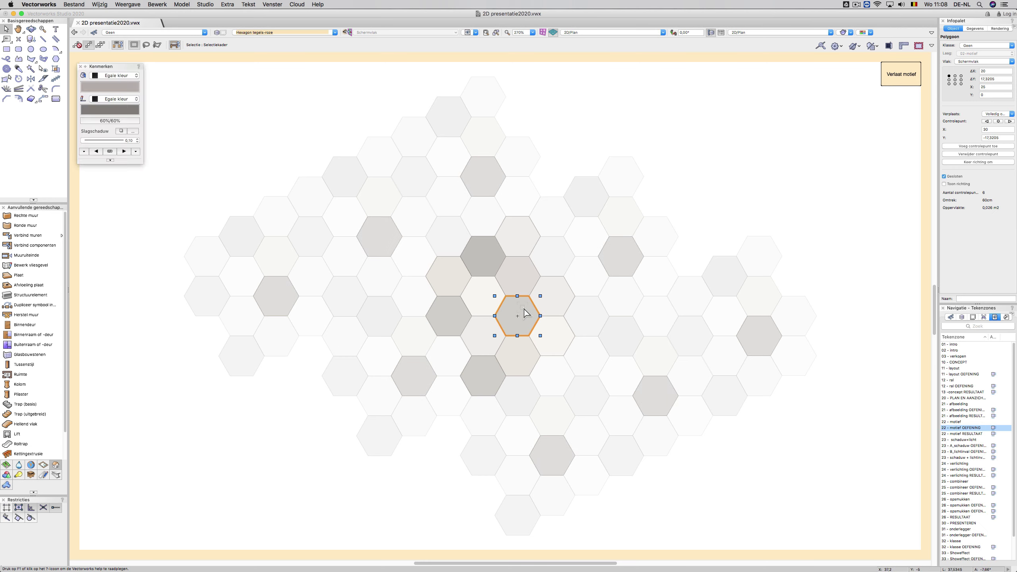
click(113, 88)
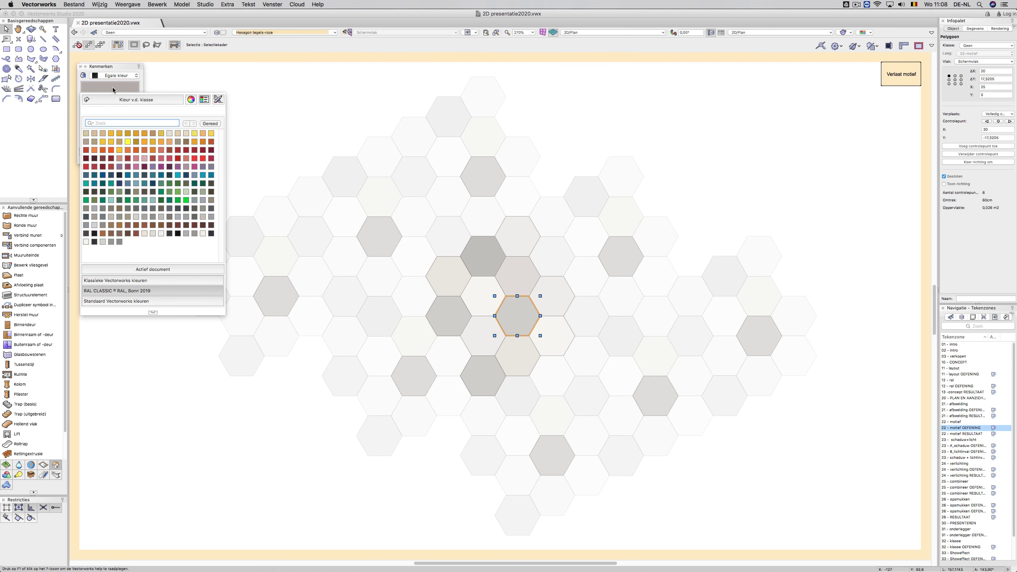
click(160, 270)
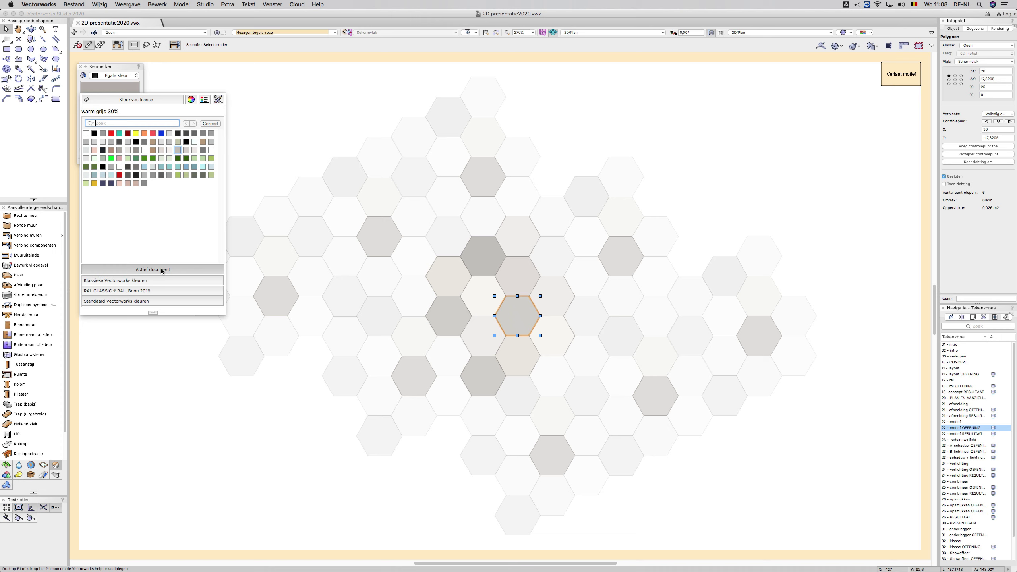
click(94, 150)
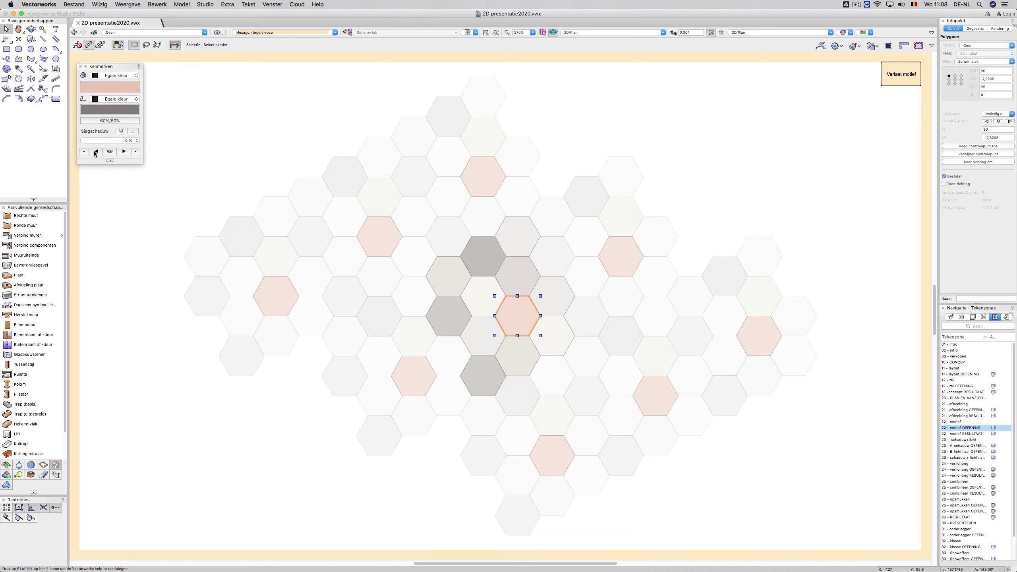
click(746, 157)
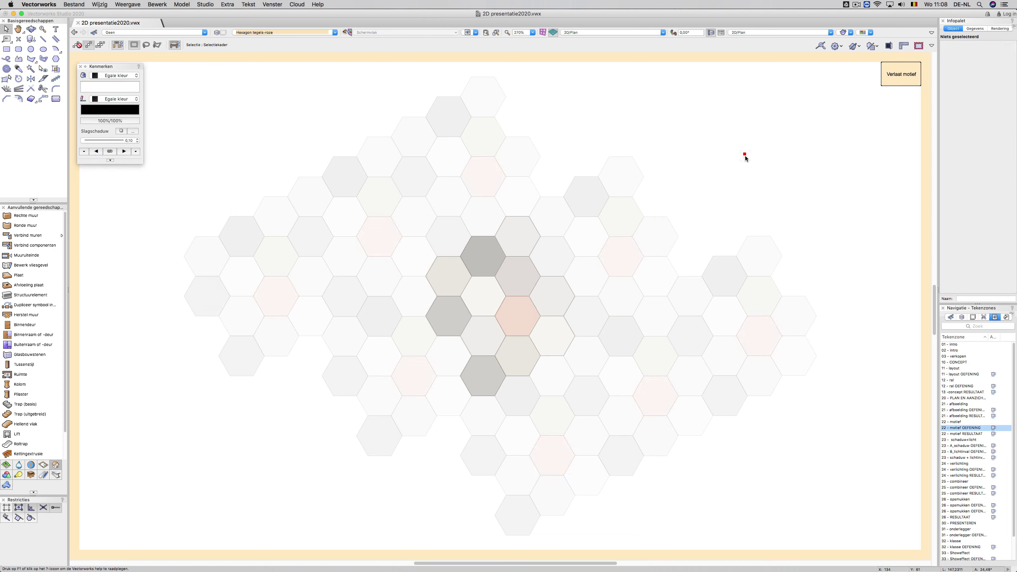
click(897, 80)
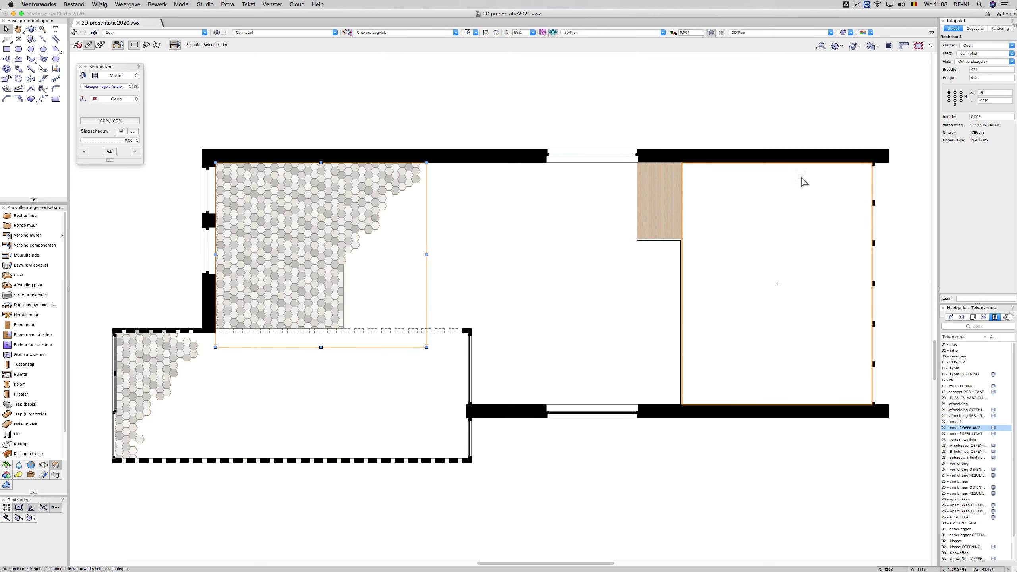
- Check the 'Hexagon tegels' and 'Hexagon tegels-roze' motifs in the resource manager, close it and deselect the floor areas
key(super+r)
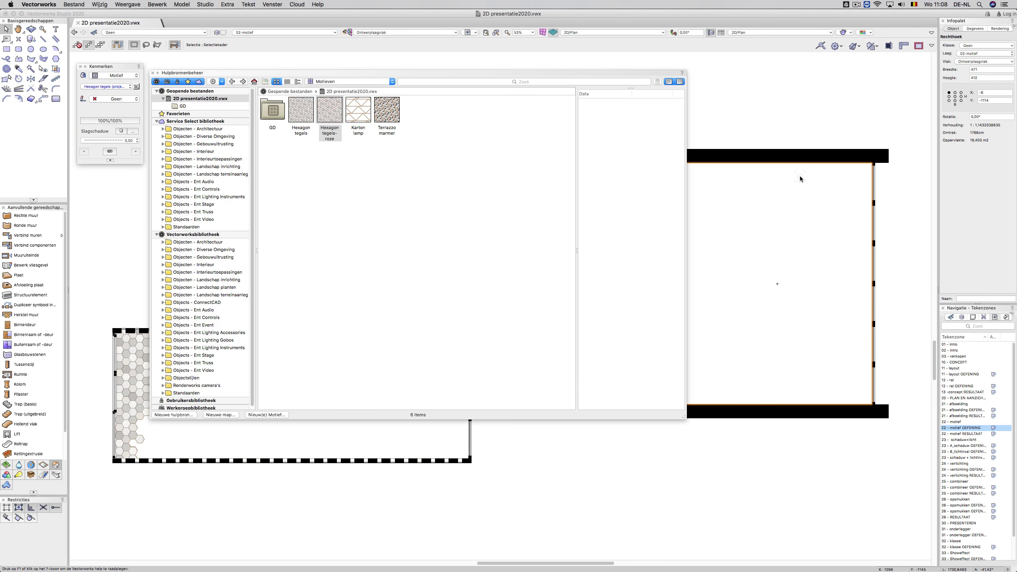
click(309, 117)
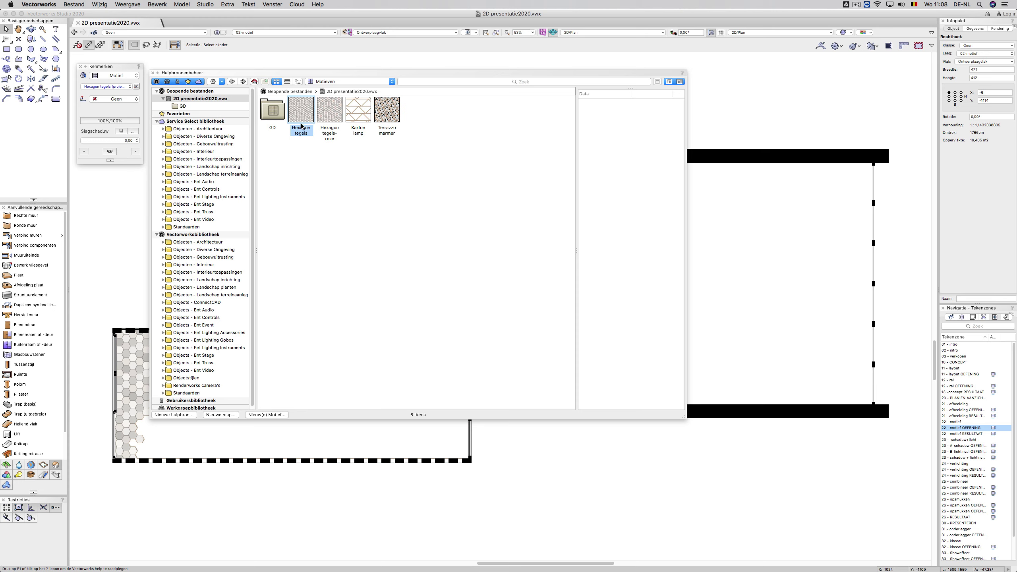
click(329, 106)
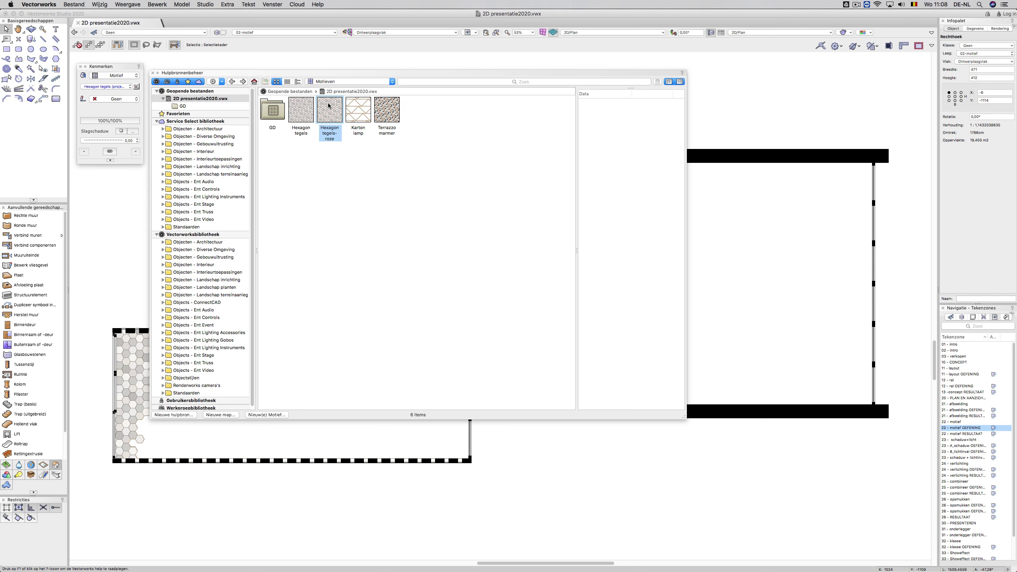
key(super+r)
click(328, 105)
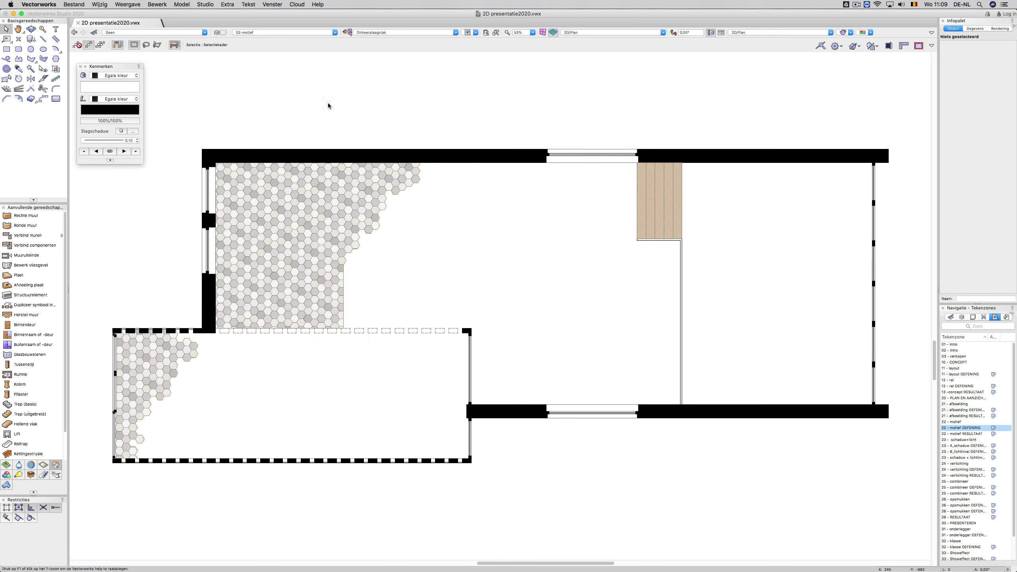
- Replace the upper-left room floor's motif with 'Hexagon tegels-roze', keeping its custom projection settings, and deselect the floor
click(266, 197)
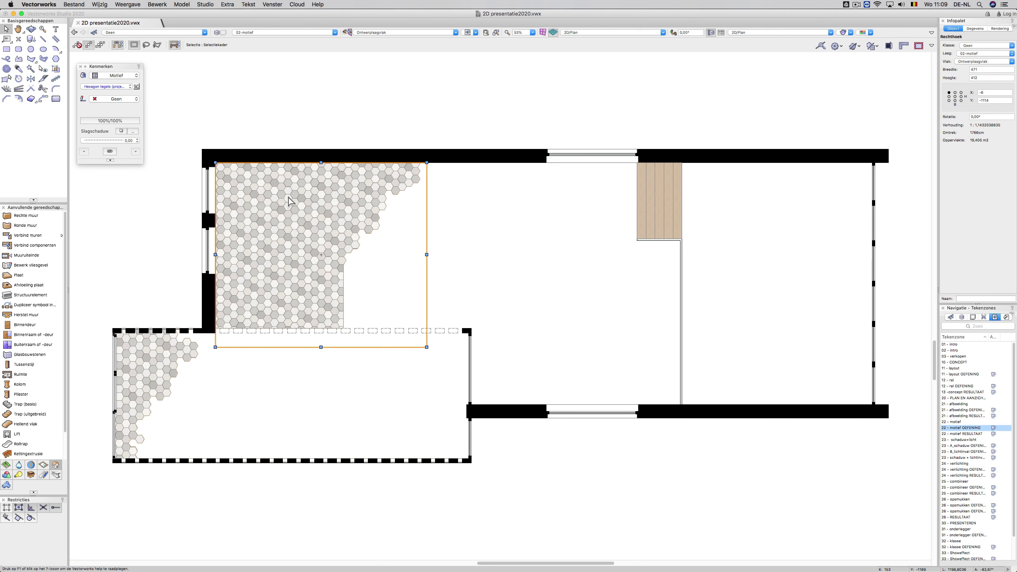
click(136, 87)
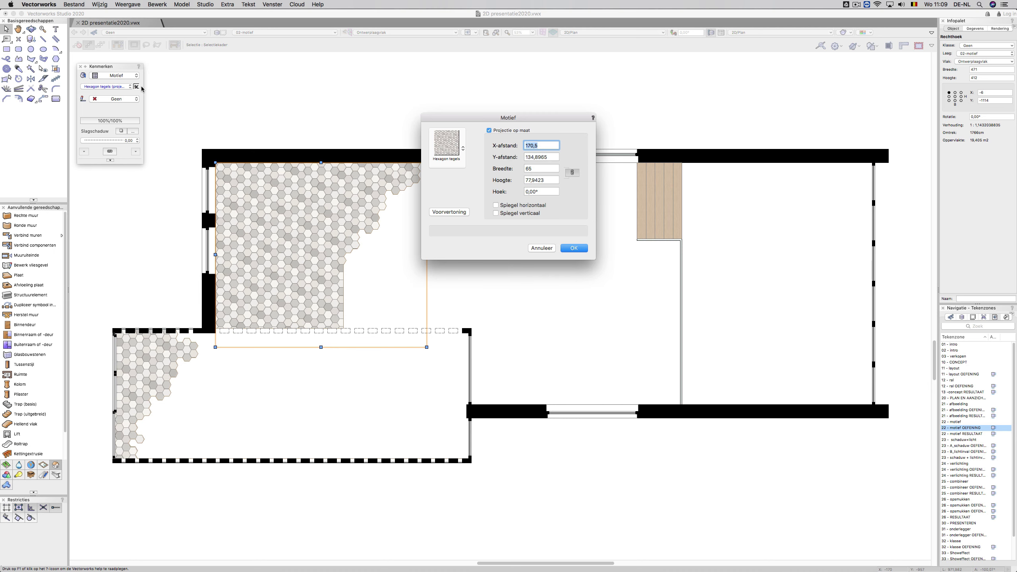
click(447, 144)
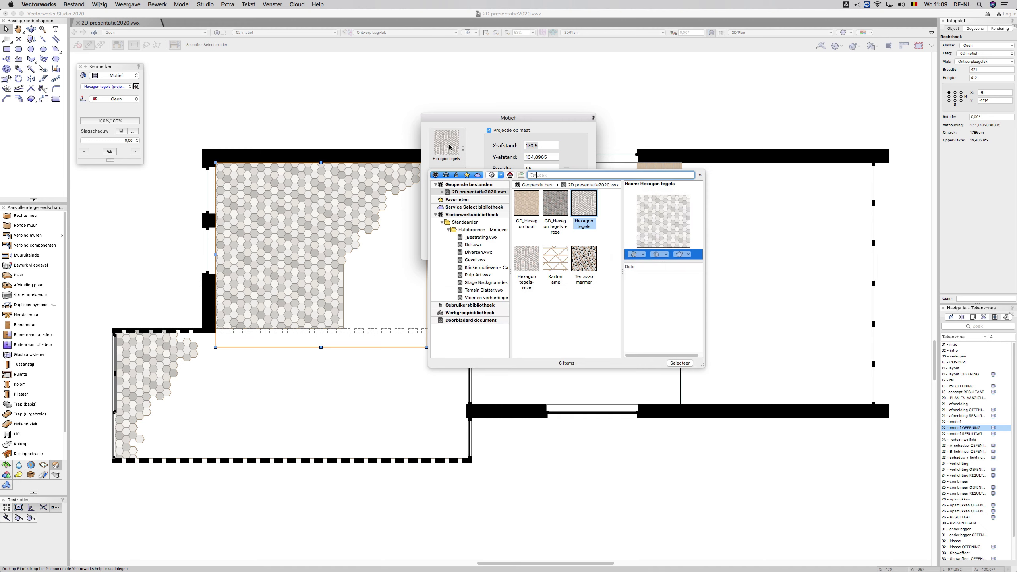
click(525, 255)
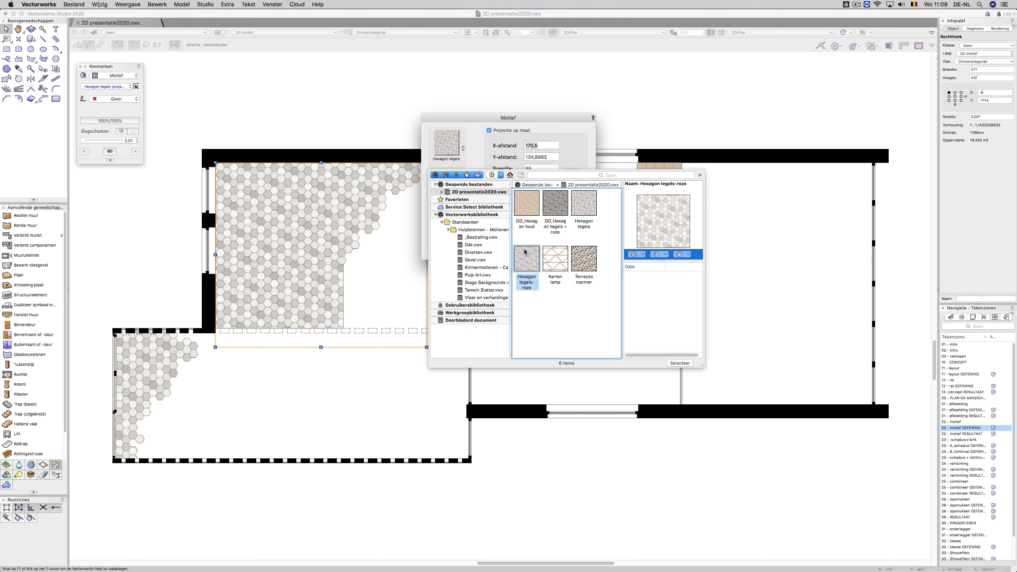
double_click(525, 256)
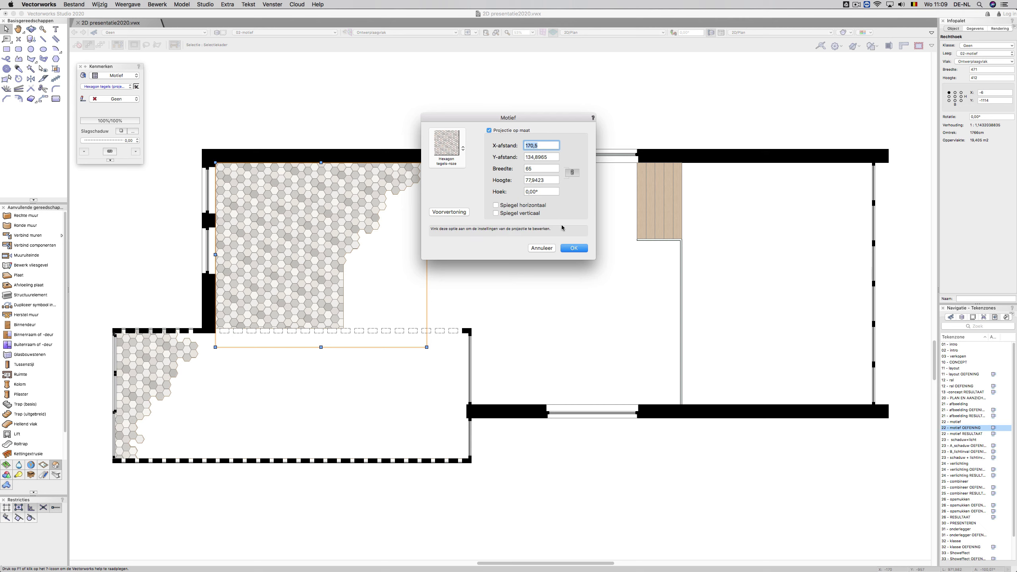
click(574, 248)
click(506, 98)
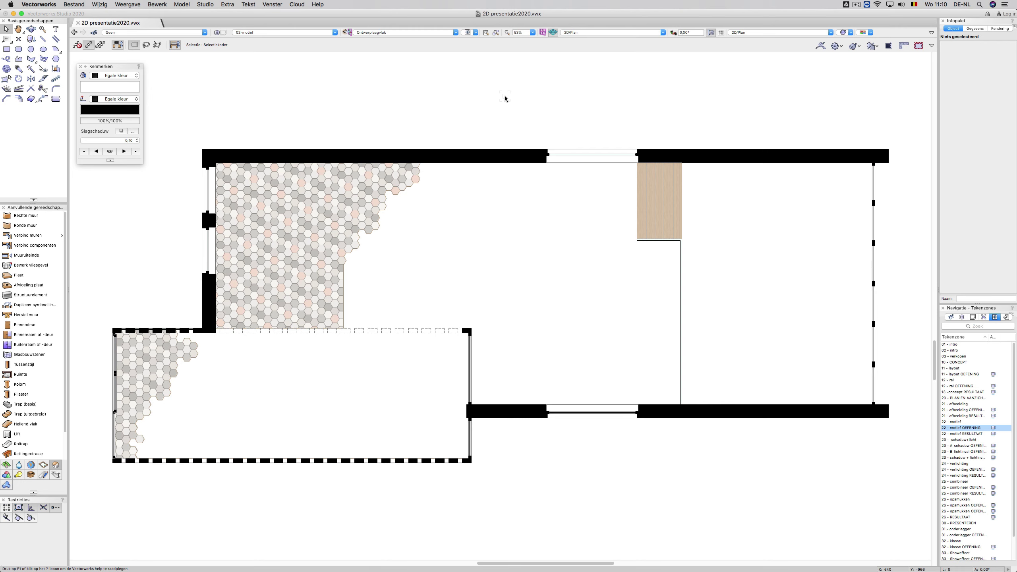
- Create a new motif resource named 'Hexagon hout' with real-world units and a background colour
key(super+r)
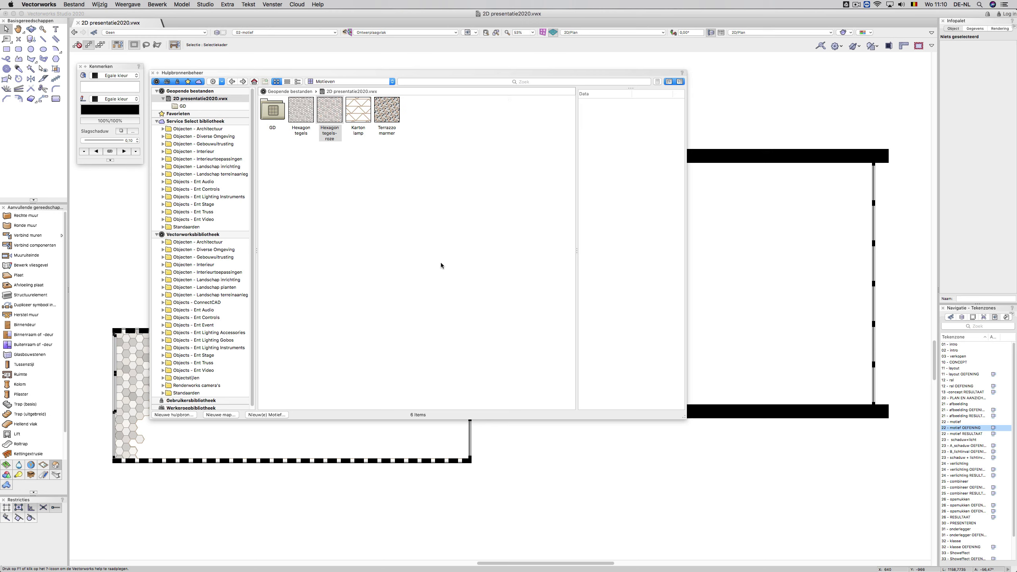
double_click(408, 267)
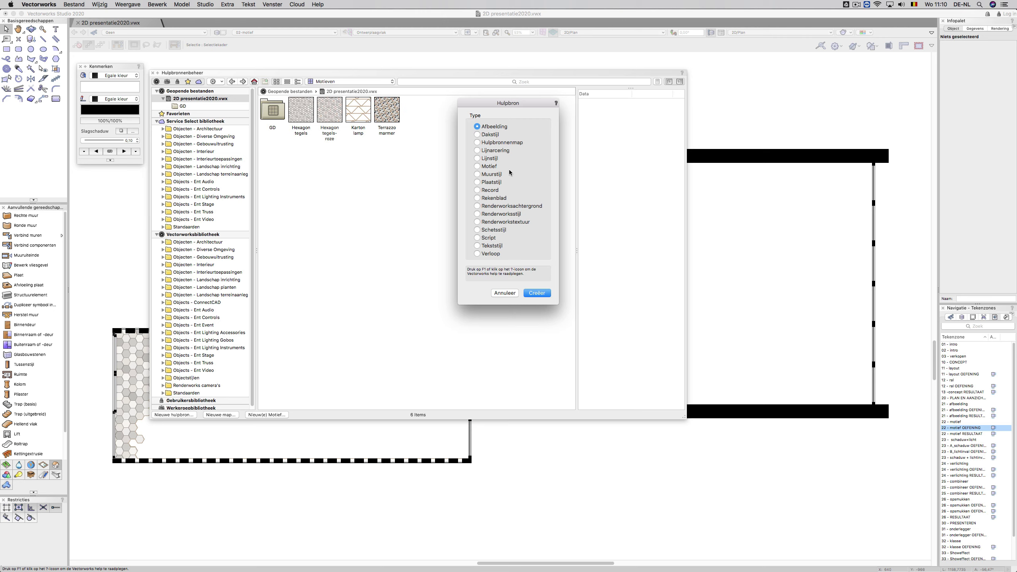
click(490, 167)
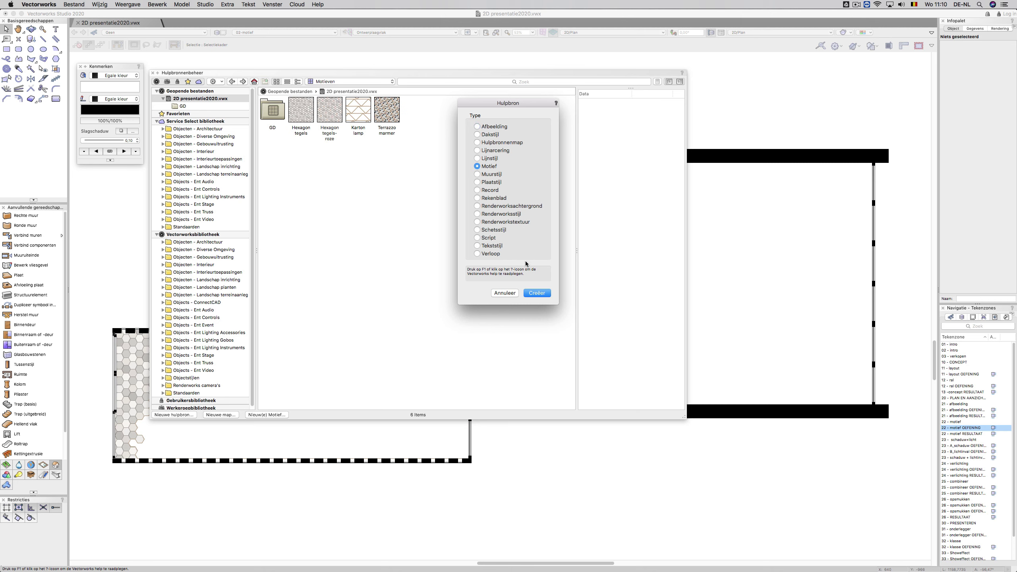
click(537, 293)
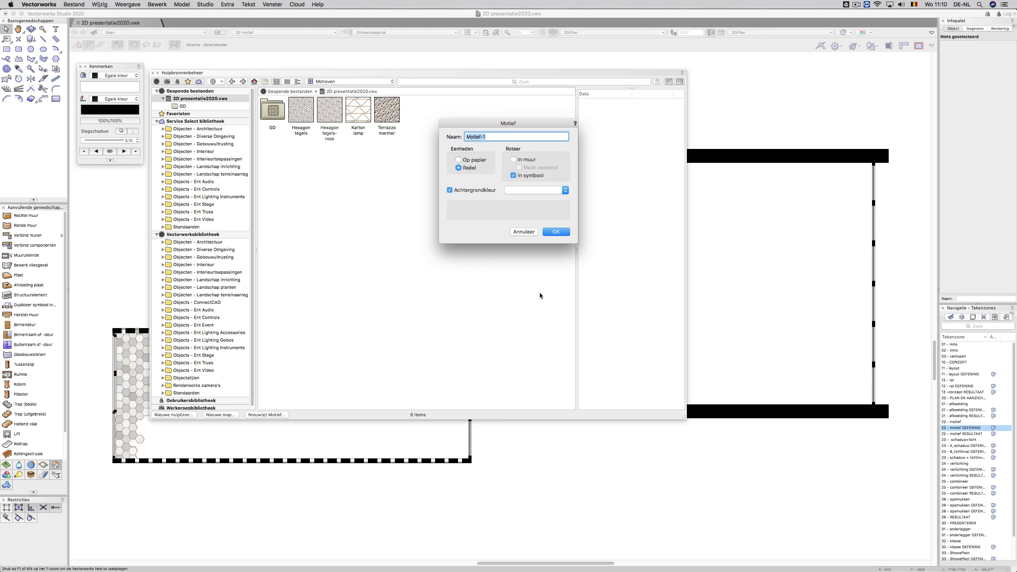
text(Hexagon hout)
click(556, 232)
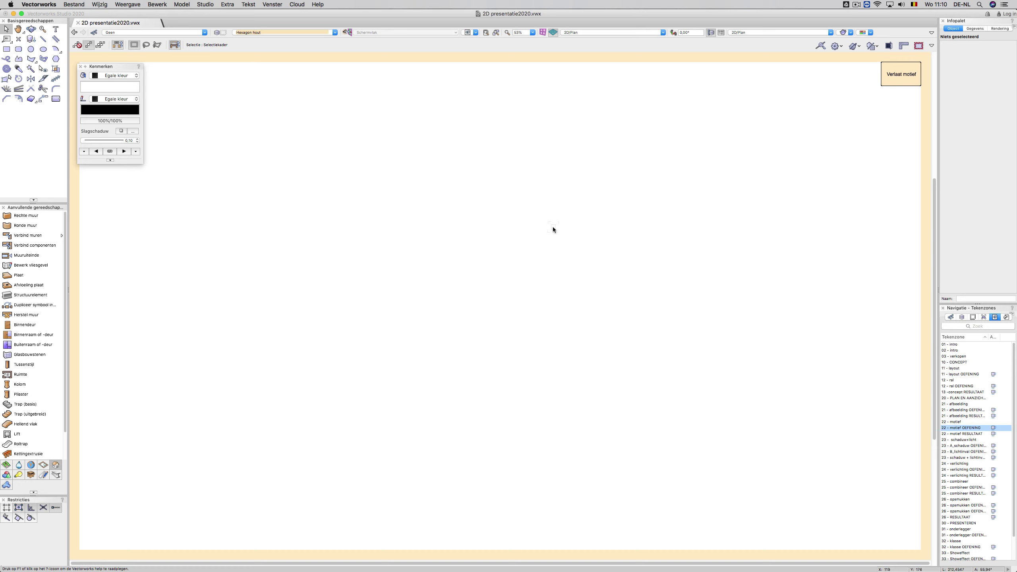
- Draw a six-sided regular polygon by its side in the motif, with a horizontal base and a side length of 10 cm
click(55, 60)
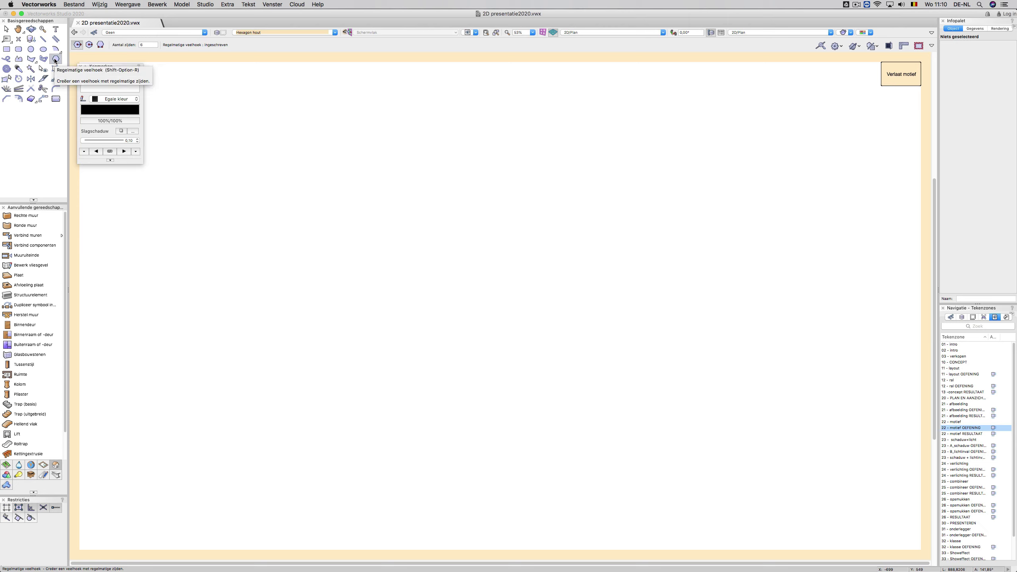
click(147, 45)
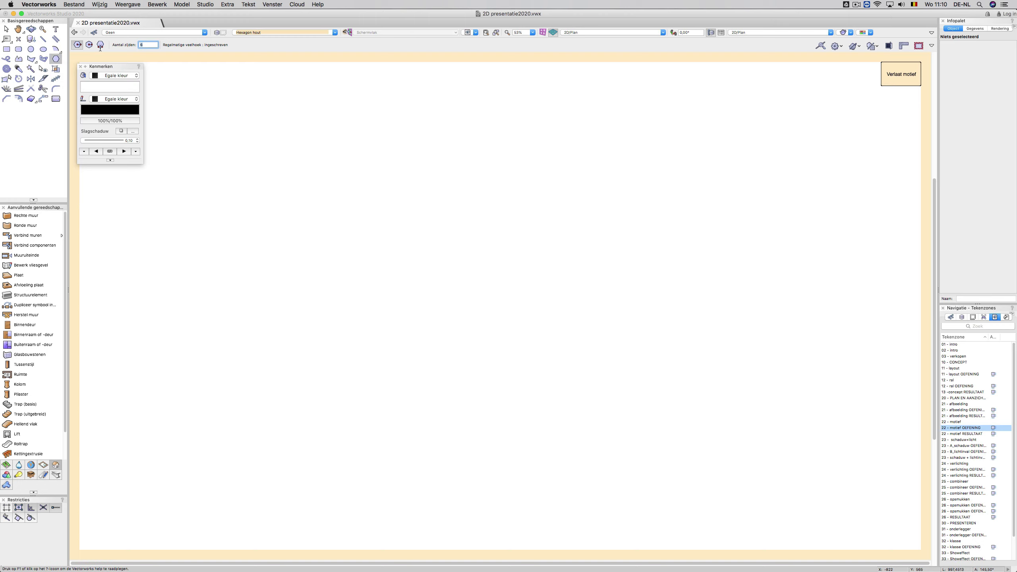
click(100, 45)
click(488, 325)
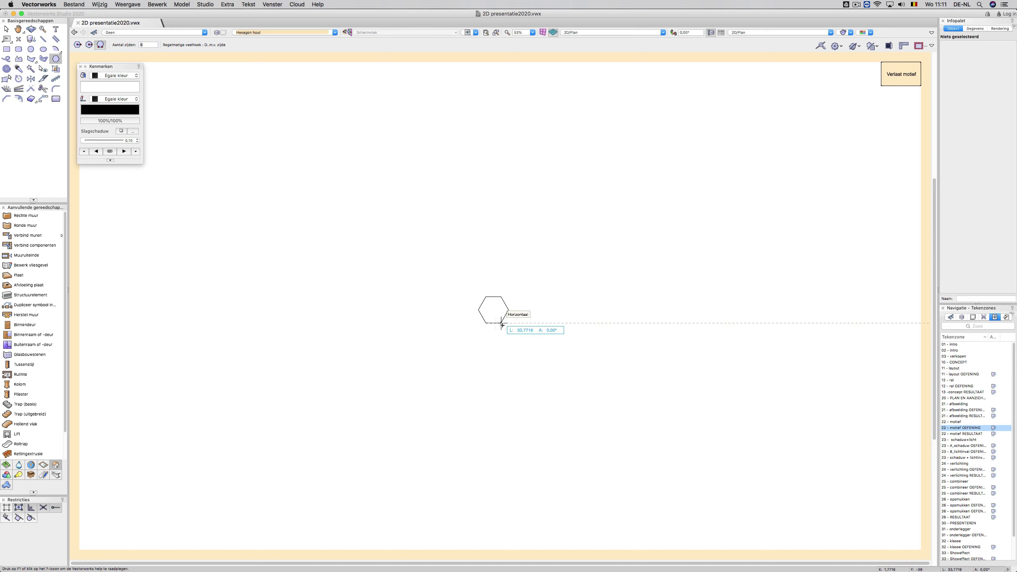
key(Tab)
text(10)
key(Return)
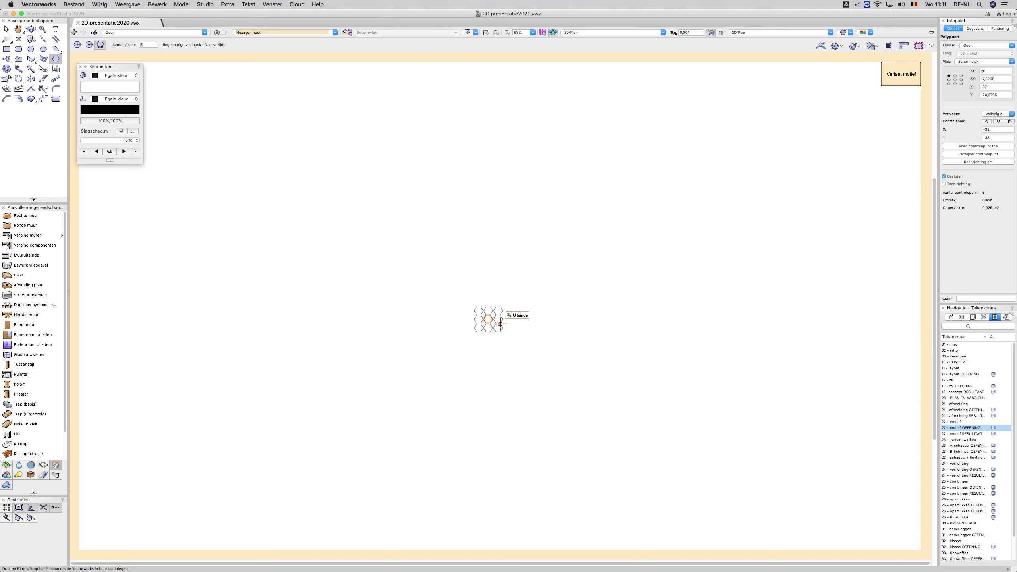
key(x)
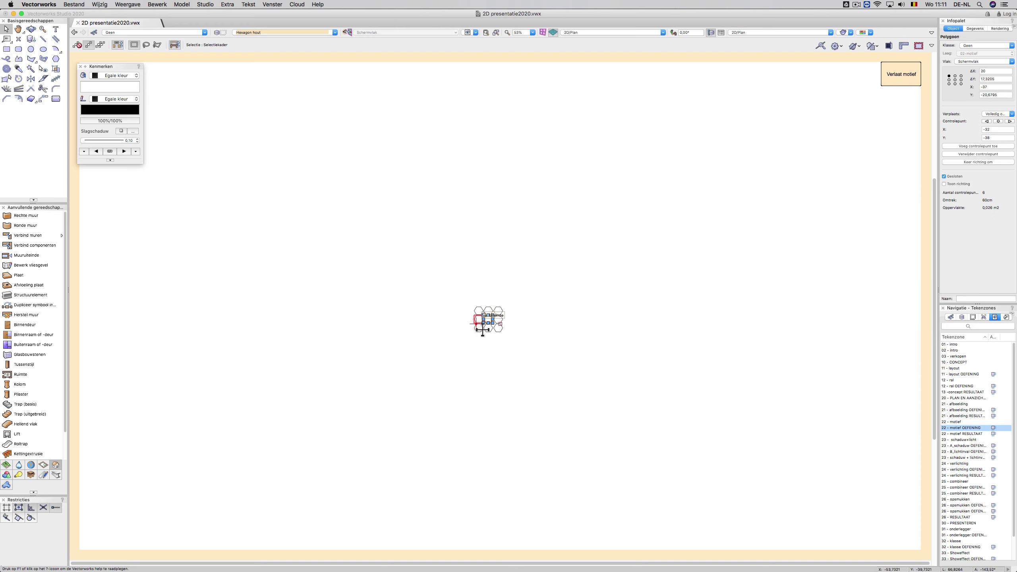
scroll(474, 326, up, 5)
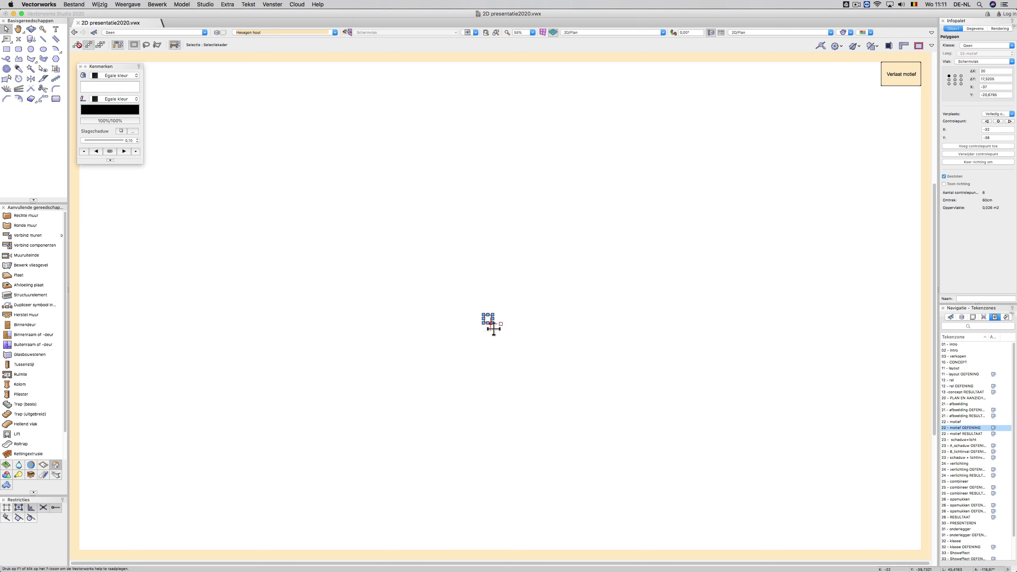
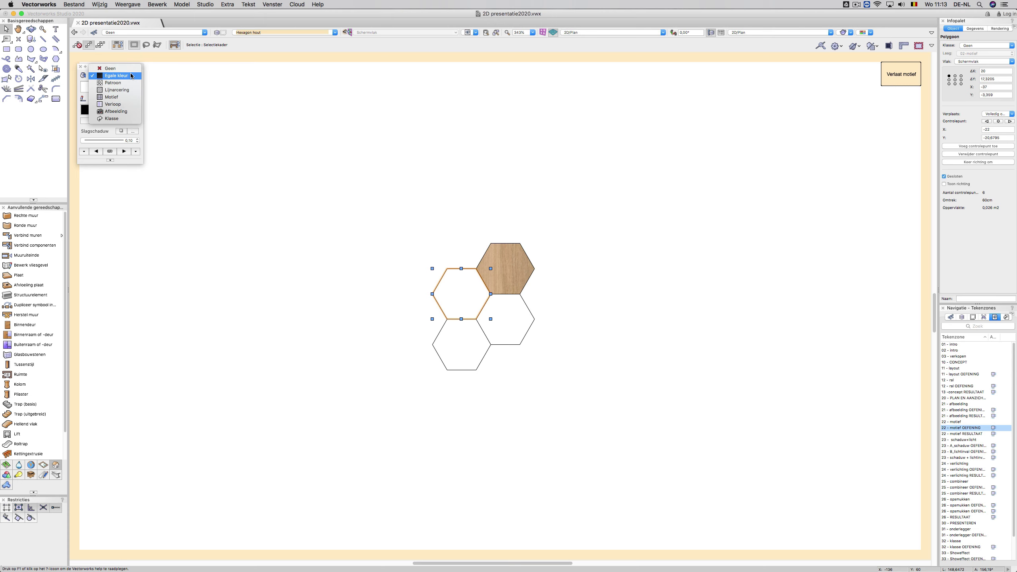
- Fill the selected hexagon, below left of the wood-filled one, with the image 'Hout 3'
click(127, 109)
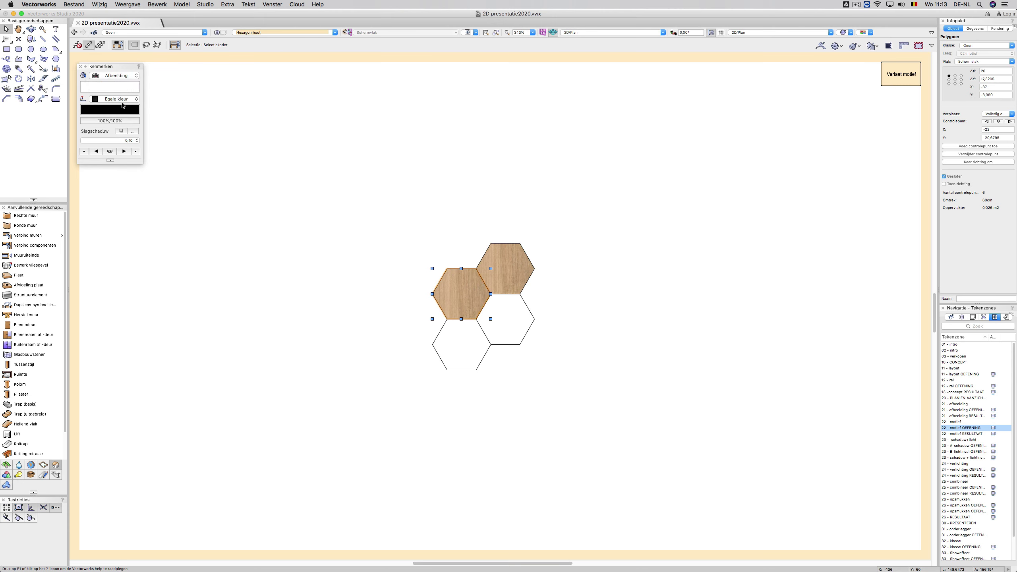
click(119, 86)
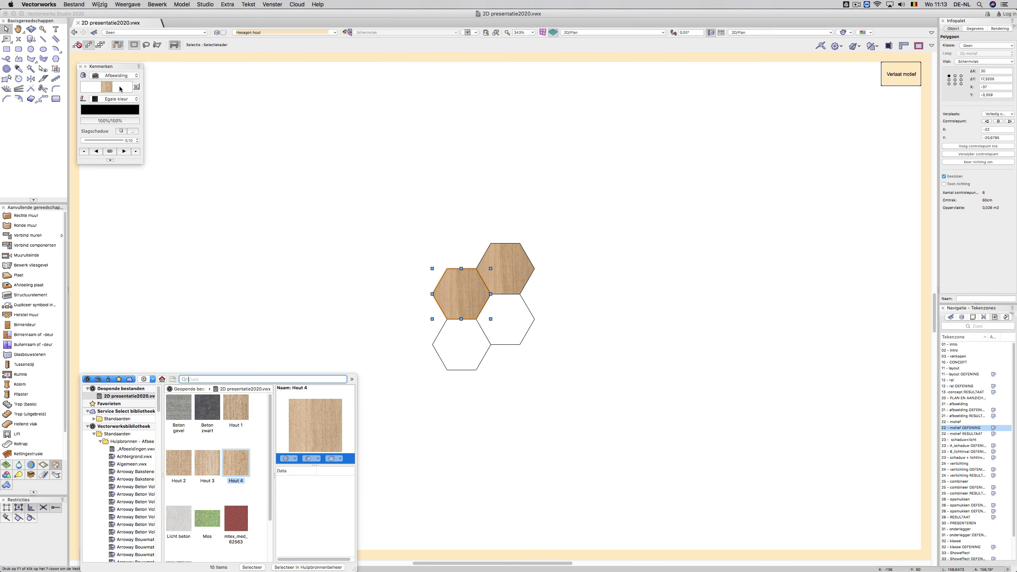
double_click(219, 474)
- Fill the empty hexagon directly below the uppermost wood-filled one with the image 'Hout 2'
click(505, 321)
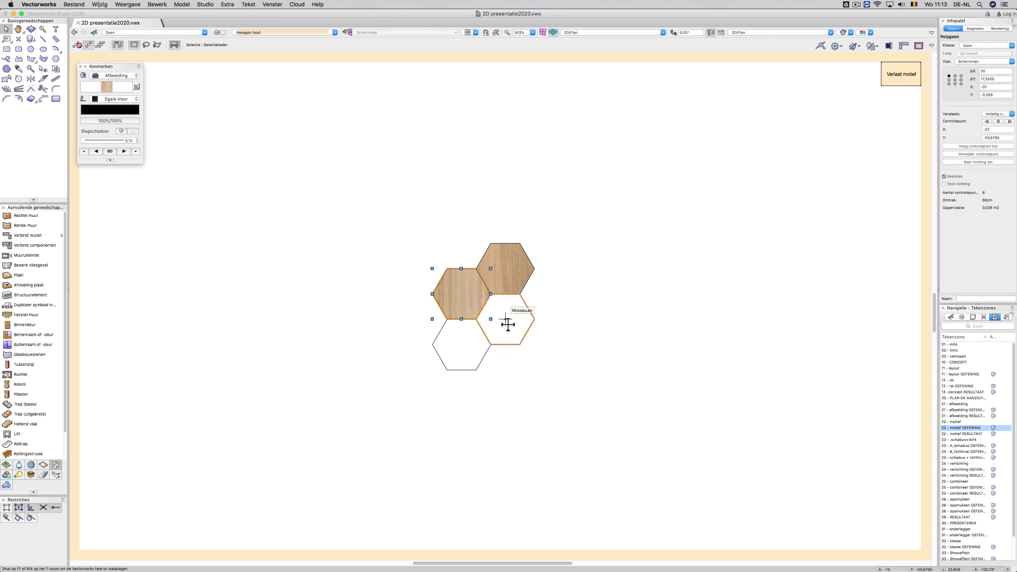
click(116, 75)
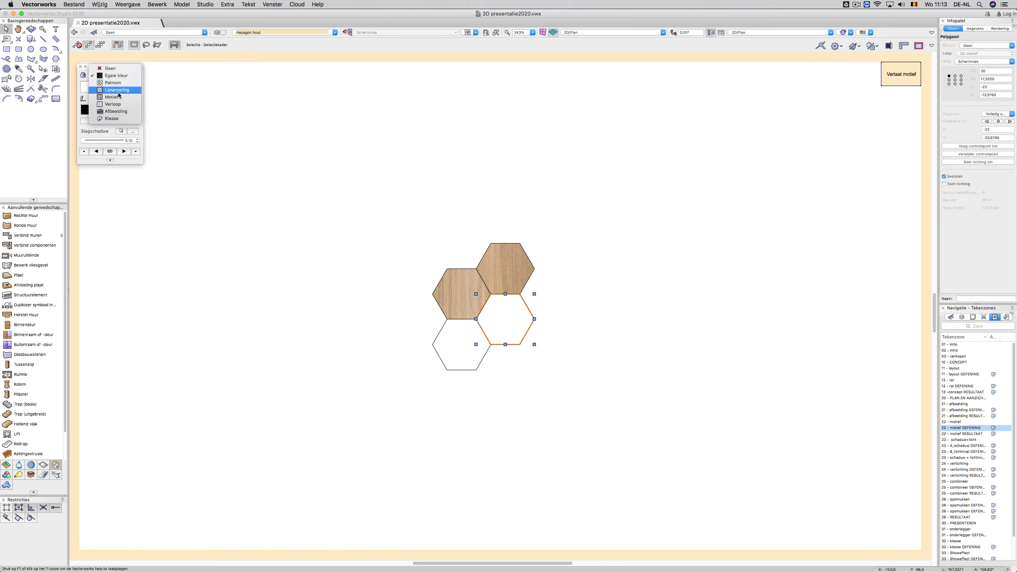
click(114, 112)
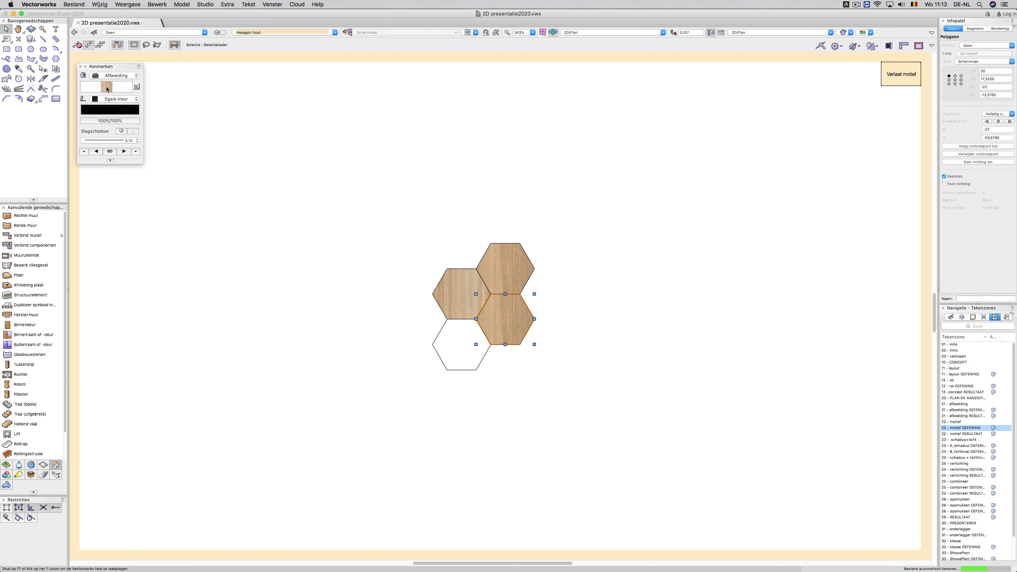
click(106, 86)
double_click(201, 464)
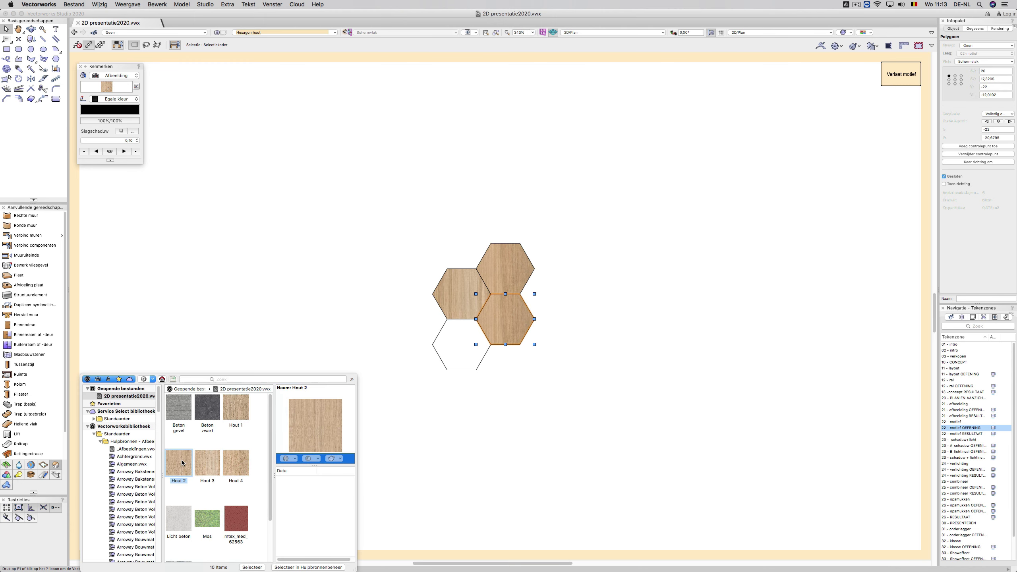
- Fill the remaining empty hexagon, the lowest one of the group, with the image 'Hout 1'
click(466, 359)
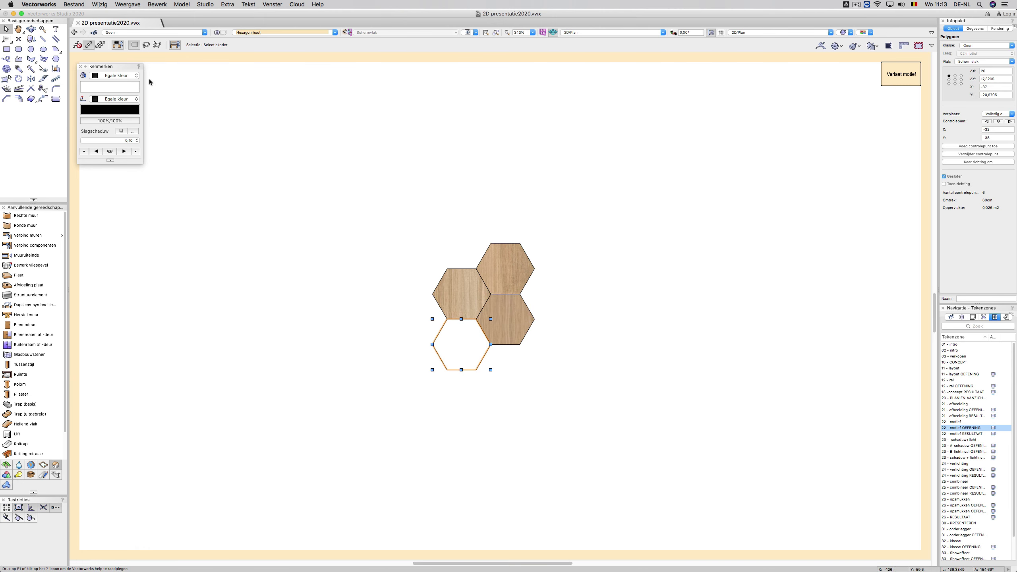
click(118, 76)
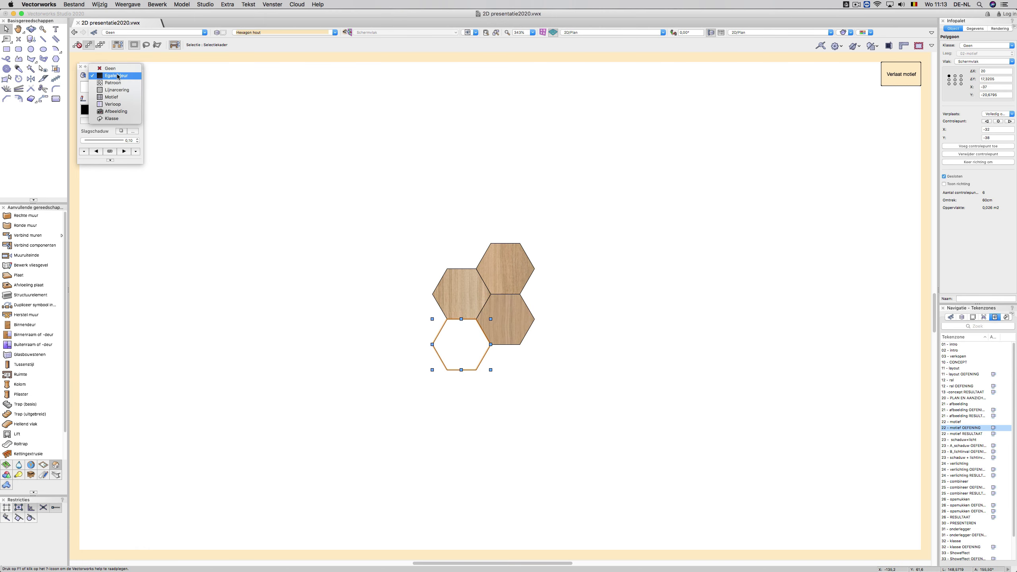
click(115, 110)
click(102, 87)
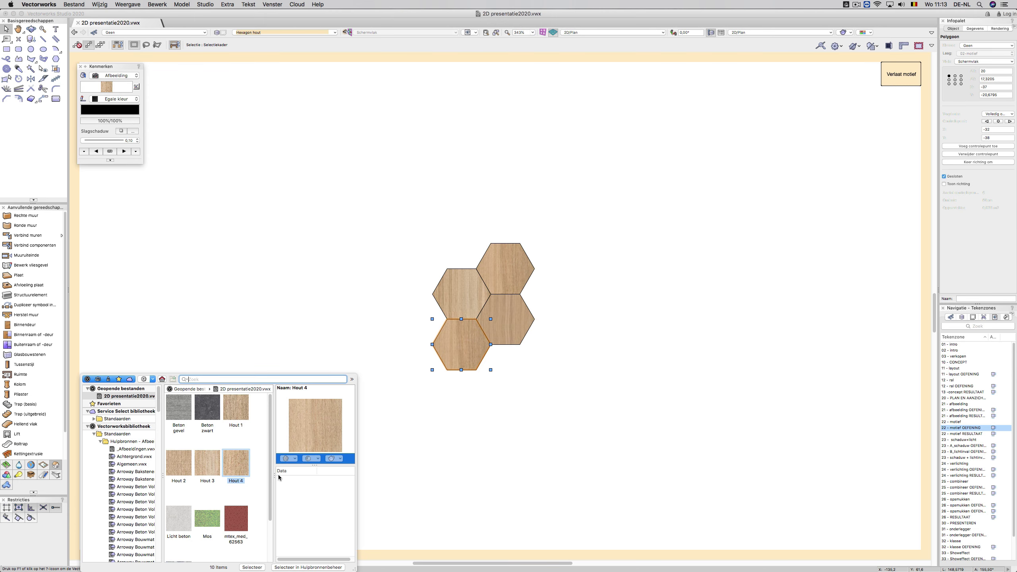
double_click(232, 405)
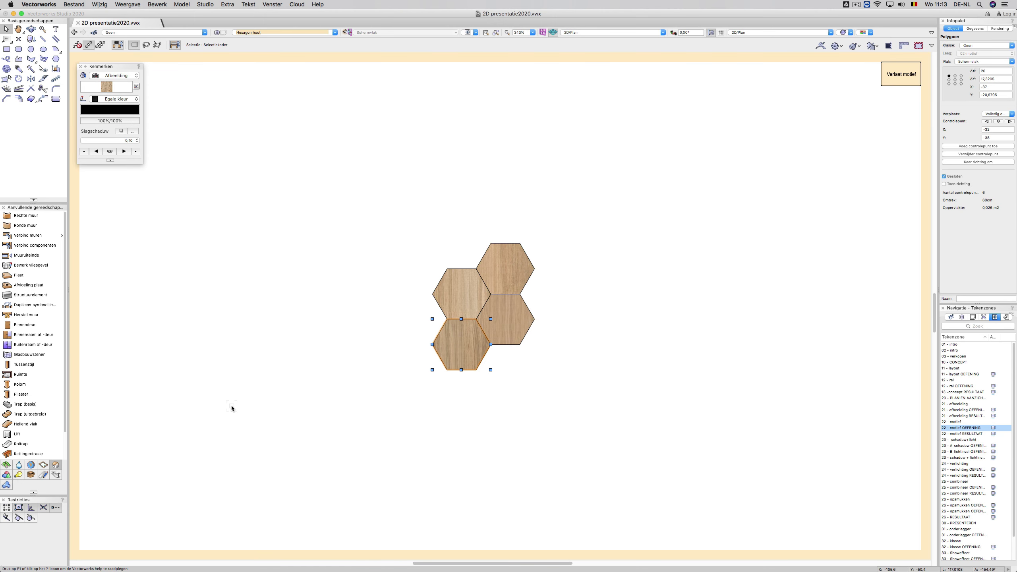
- Rotate the image projection of the 'Hout 1' and 'Hout 2' hexagons so their wood grain runs diagonally in different directions
click(54, 70)
drag(494, 348, 455, 308)
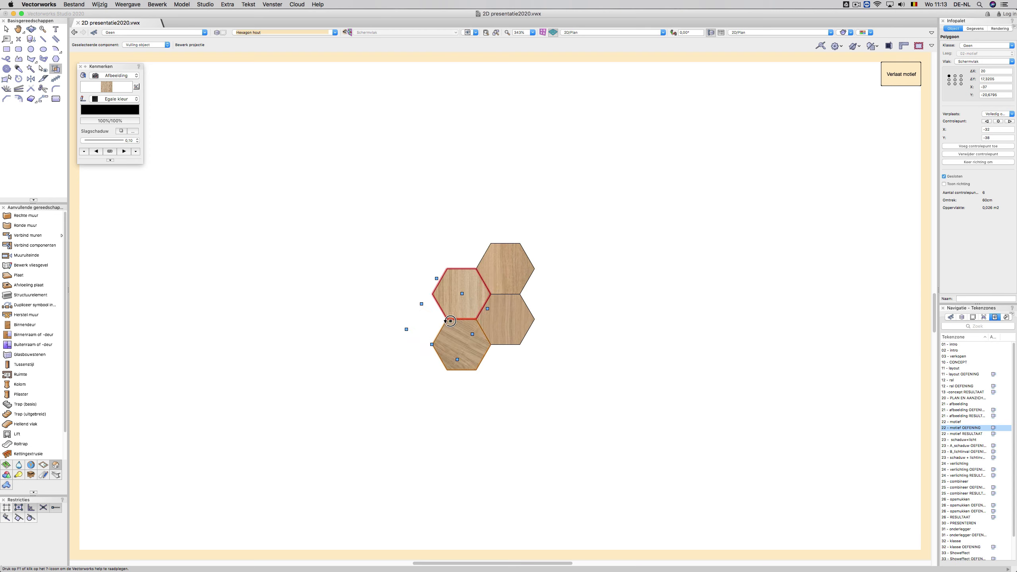
click(521, 324)
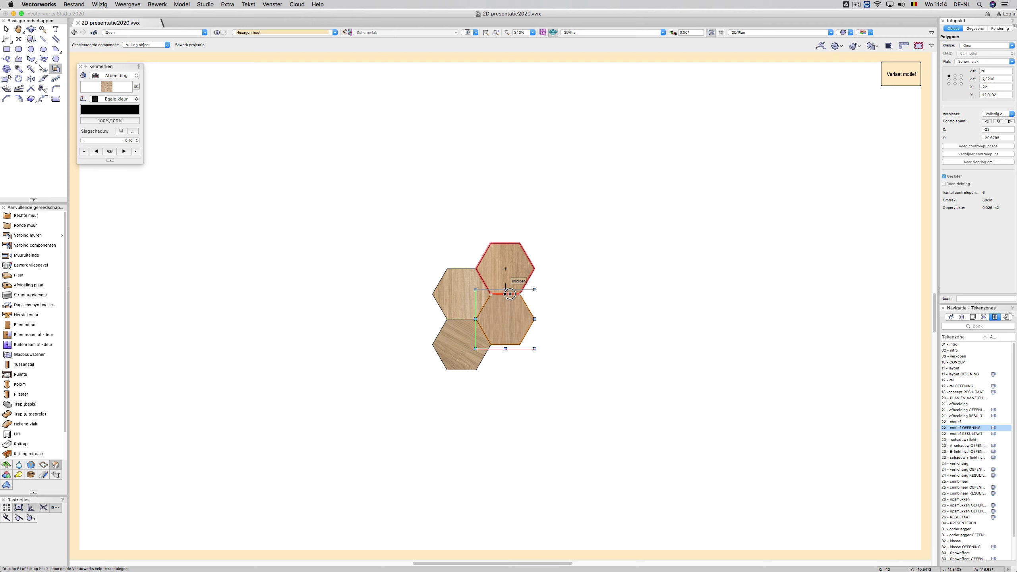
drag(510, 294, 486, 304)
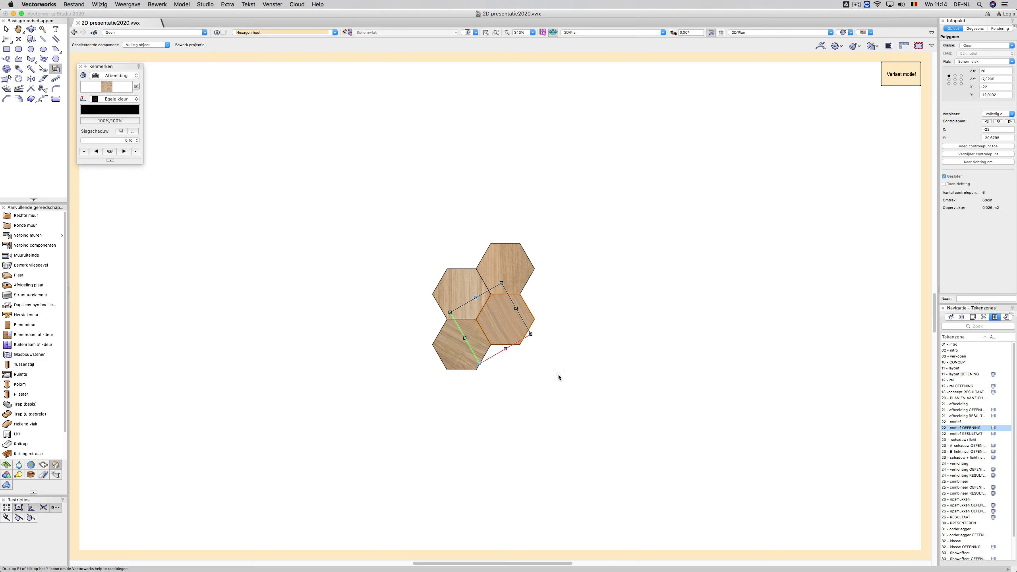
- Rotate the uppermost hexagon's image projection so its wood grain runs diagonally, and deselect the hexagon
click(462, 294)
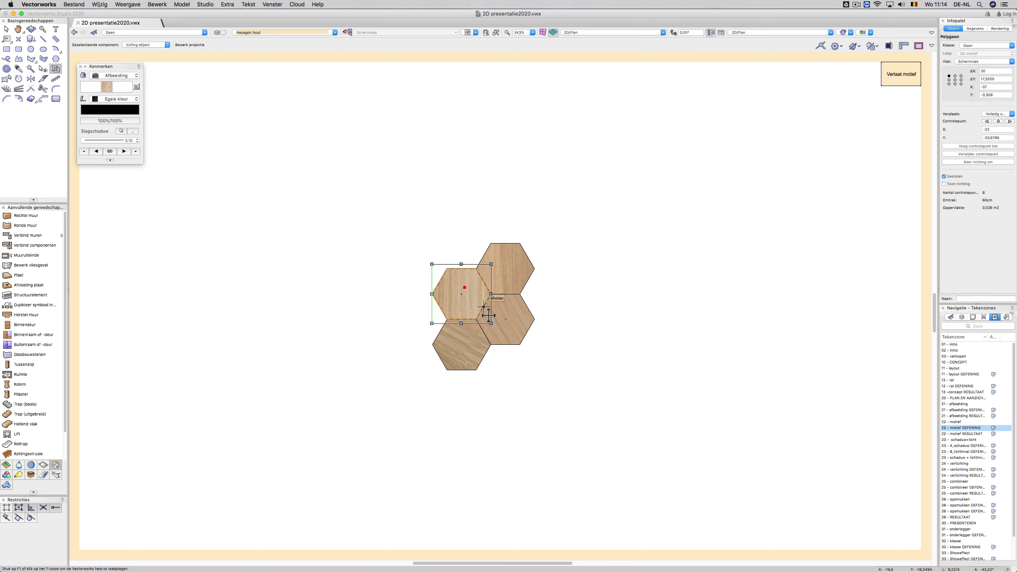
click(511, 269)
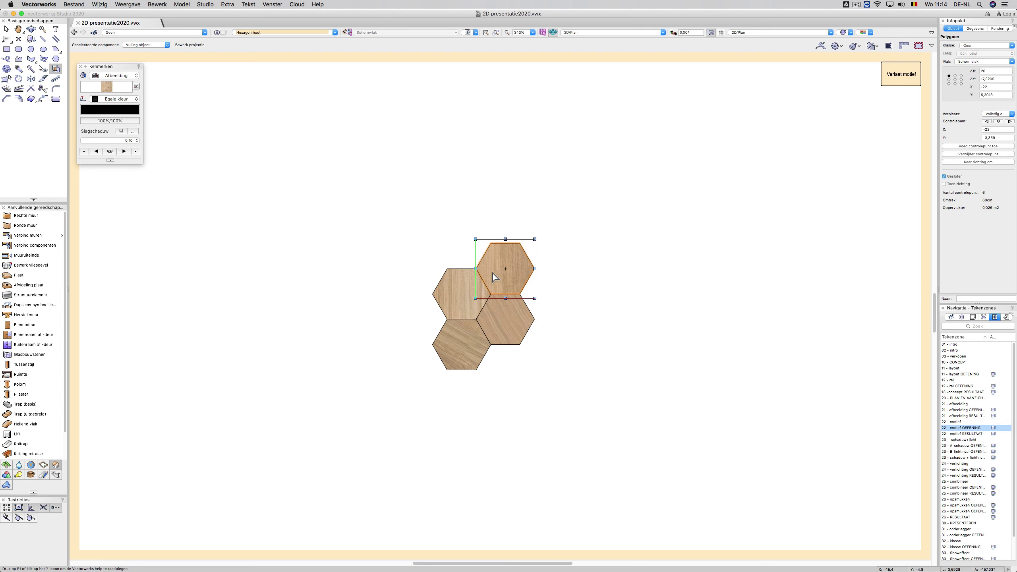
drag(480, 273, 523, 300)
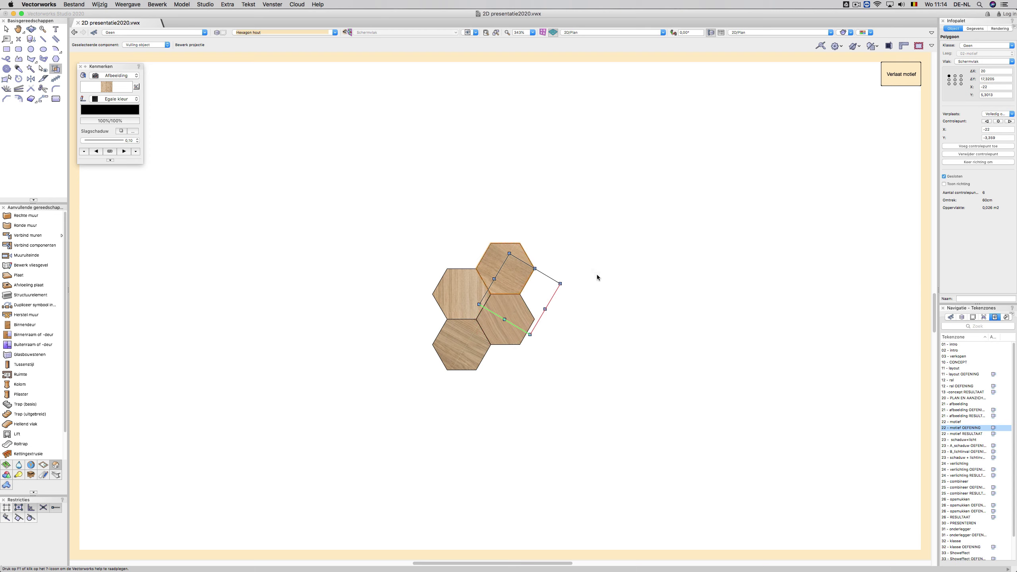
key(x)
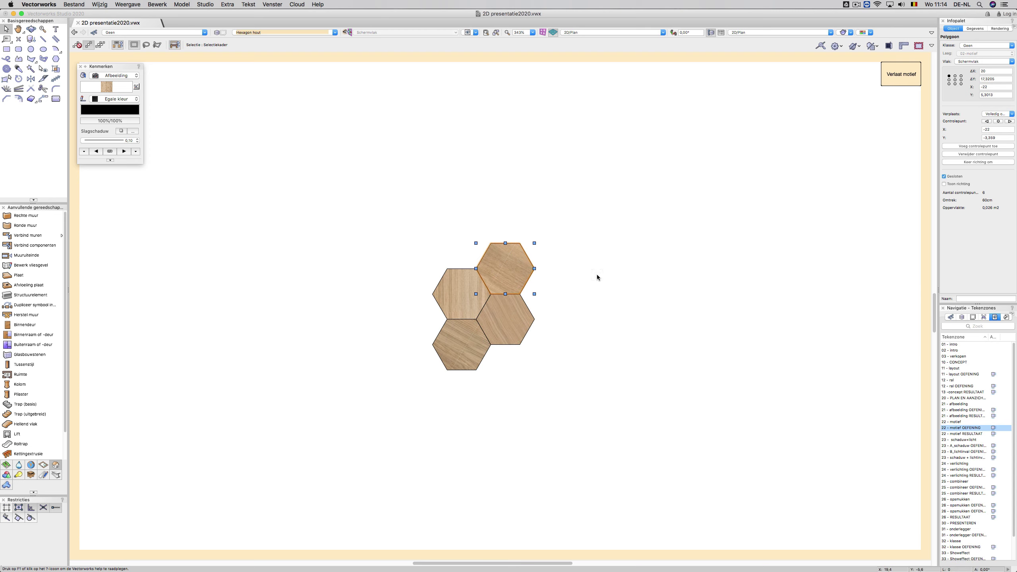
click(597, 277)
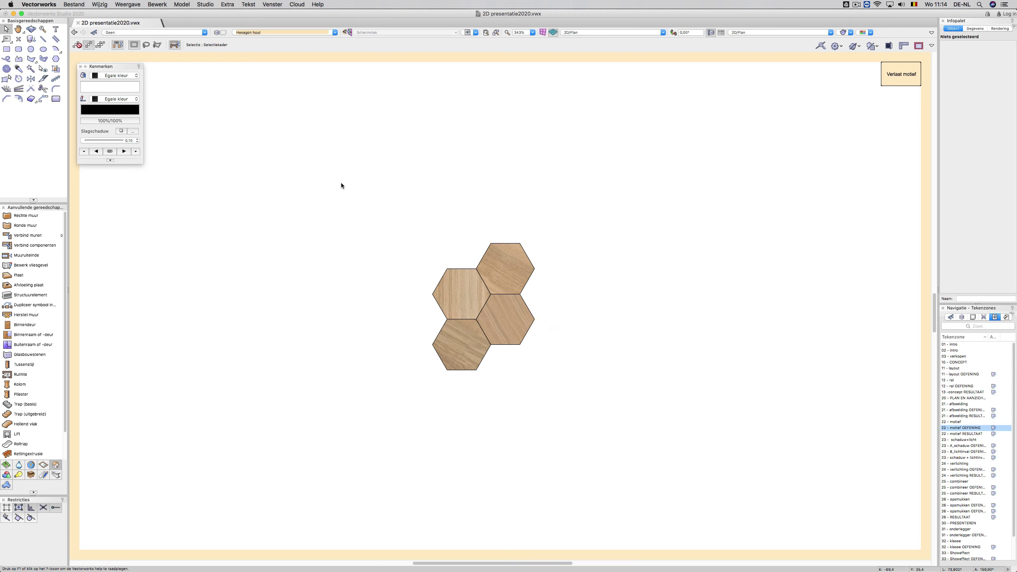
- Give all four hexagons a brown line colour from the active document's palette and deselect them
drag(360, 174, 583, 407)
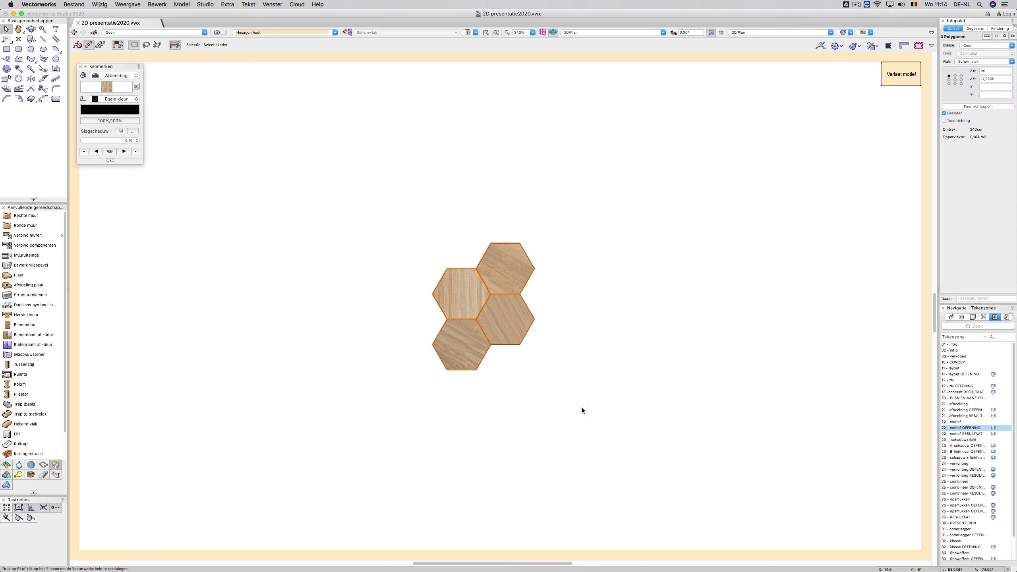
click(105, 112)
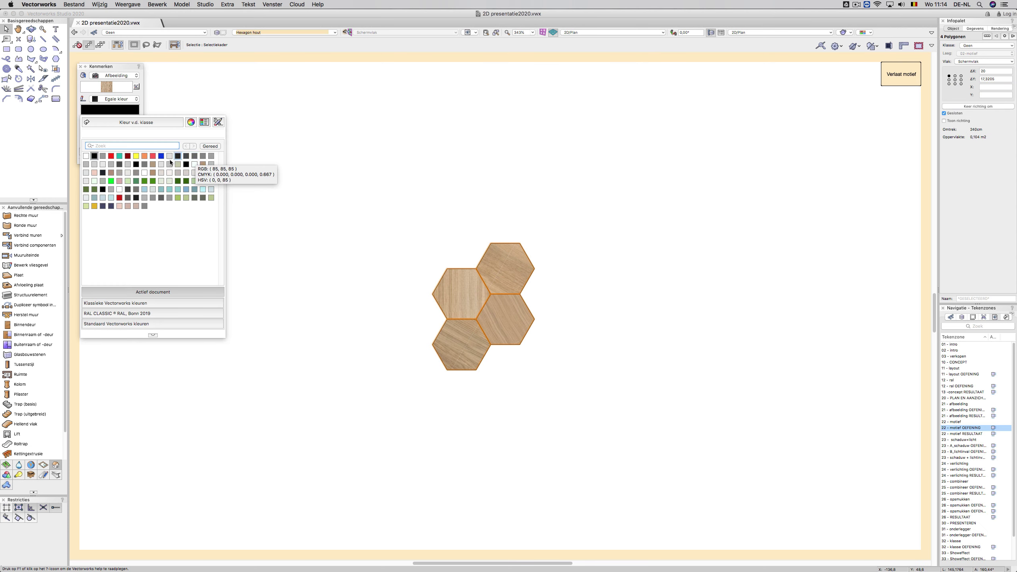
click(153, 173)
click(548, 193)
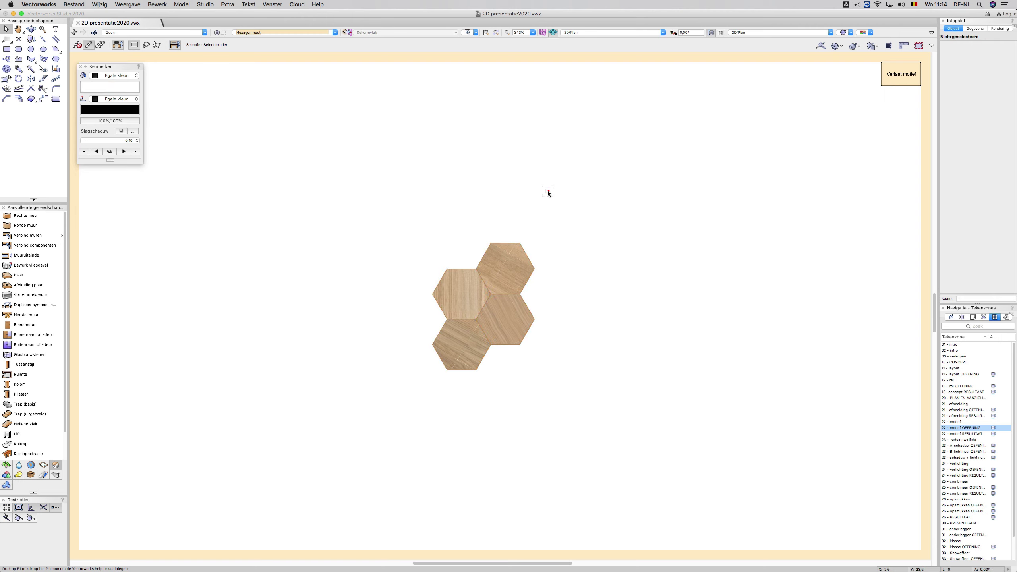
- Shift the rotated image projection of the uppermost hexagon up and to the left to change the visible wood grain
scroll(547, 192, down, 5)
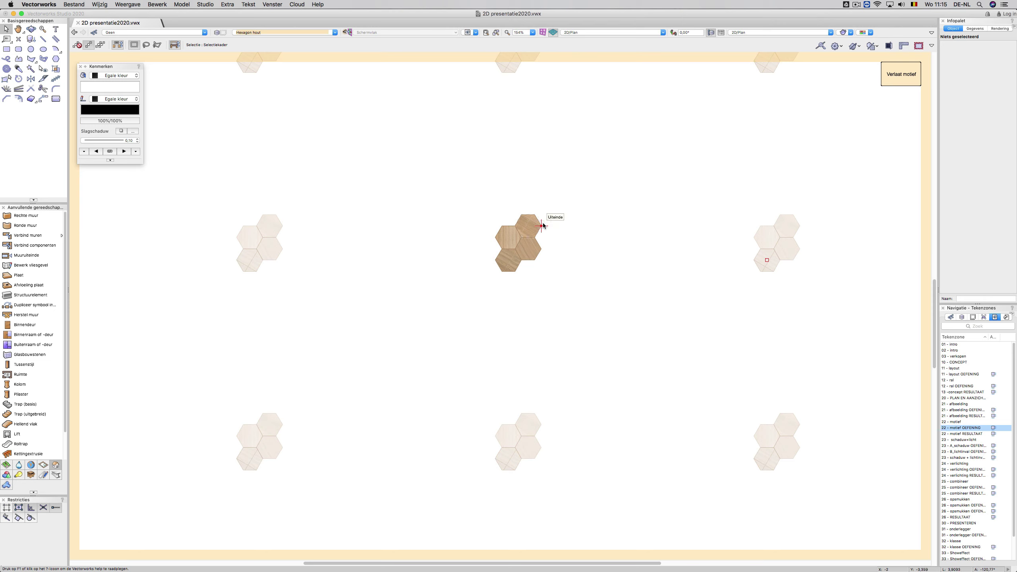
scroll(554, 226, up, 5)
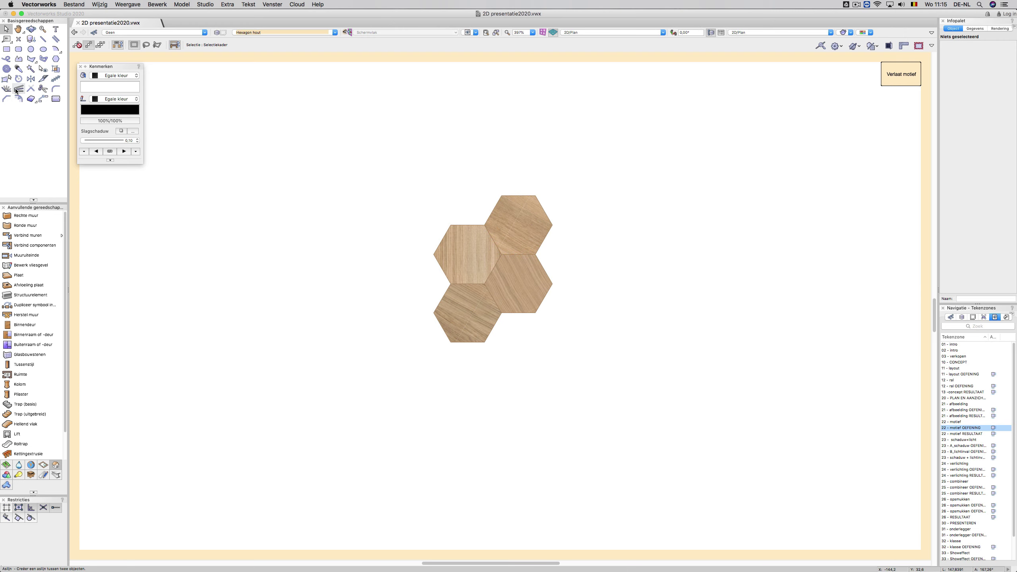
click(55, 68)
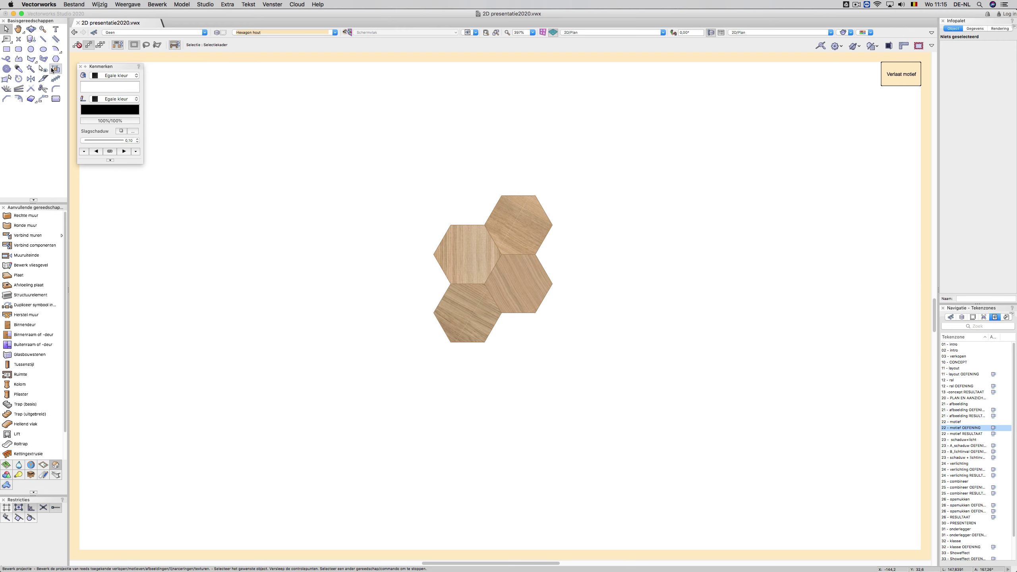
click(520, 226)
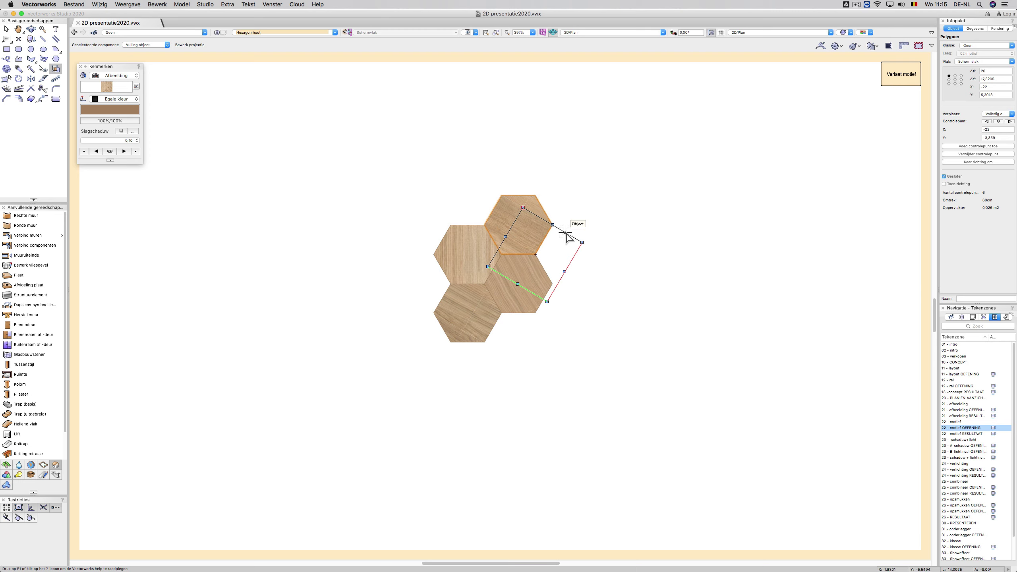
drag(565, 231, 548, 202)
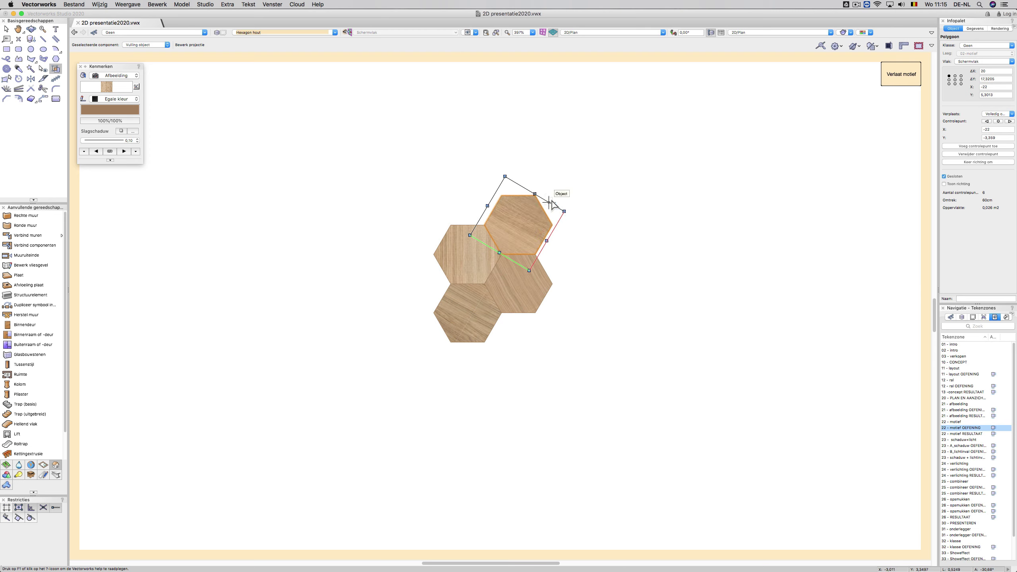
key(x)
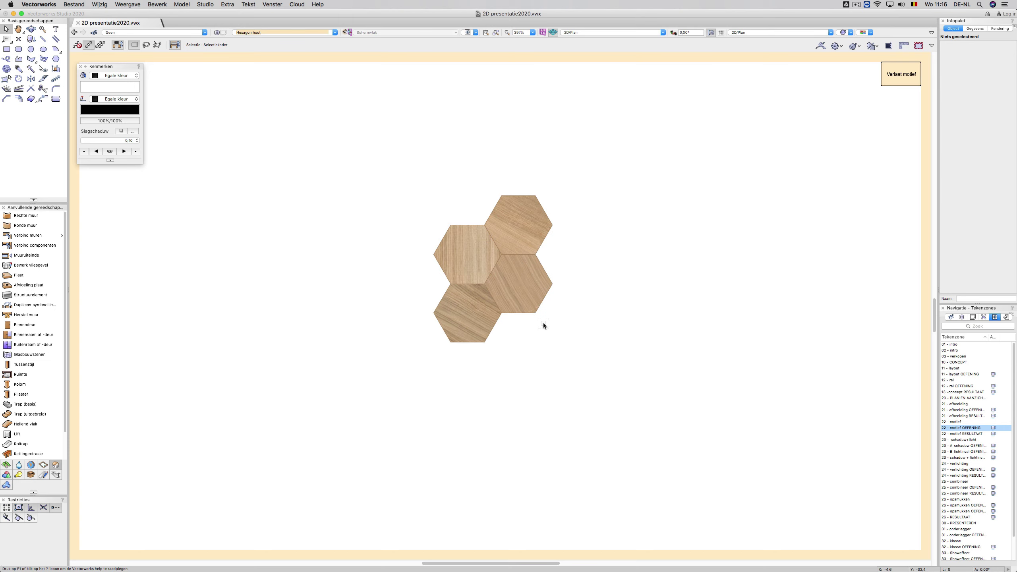
- Adjust the motif's repeat spacing and offset so the four-hexagon groups interlock without gaps, and exit motif editing
scroll(544, 323, down, 10)
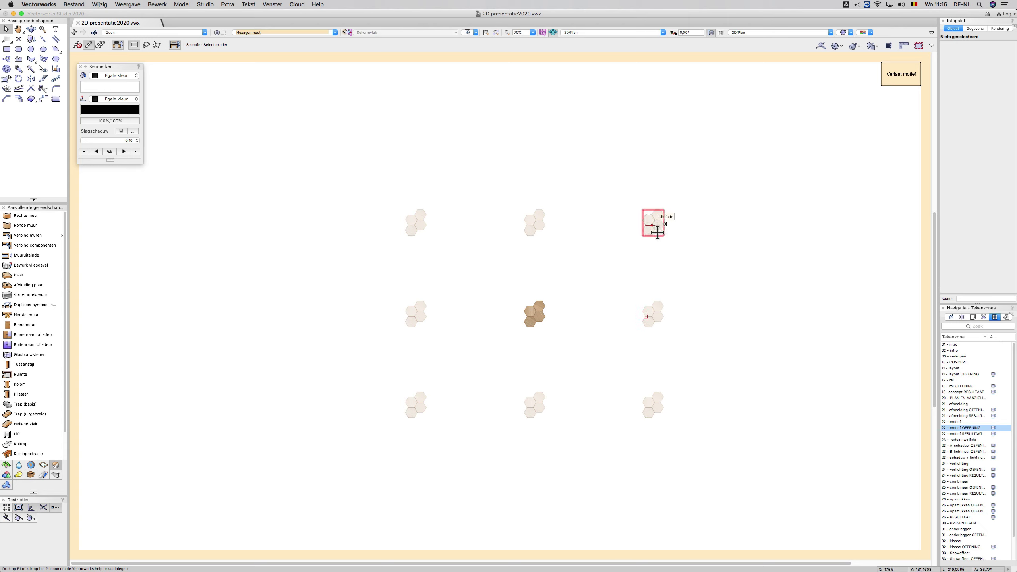
drag(416, 224, 486, 277)
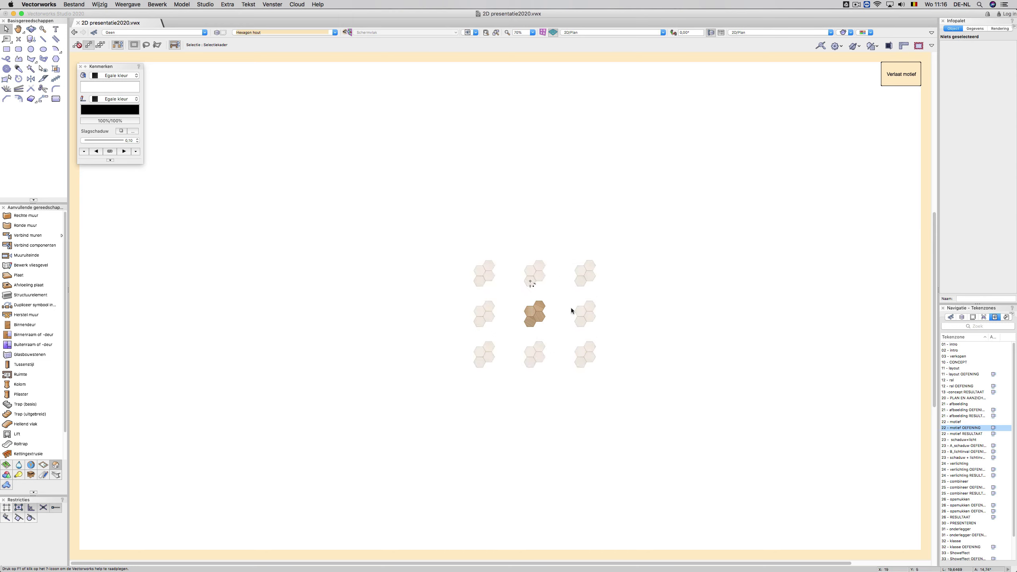
click(544, 347)
scroll(544, 347, up, 1)
drag(543, 348, 531, 324)
scroll(534, 324, up, 4)
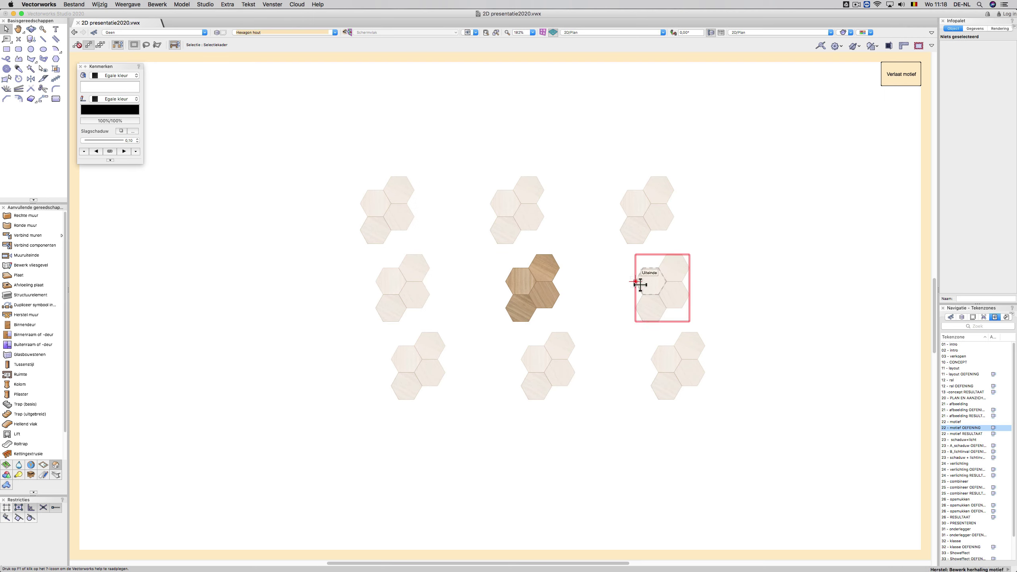
drag(641, 285, 533, 268)
drag(590, 314, 551, 323)
scroll(551, 323, up, 2)
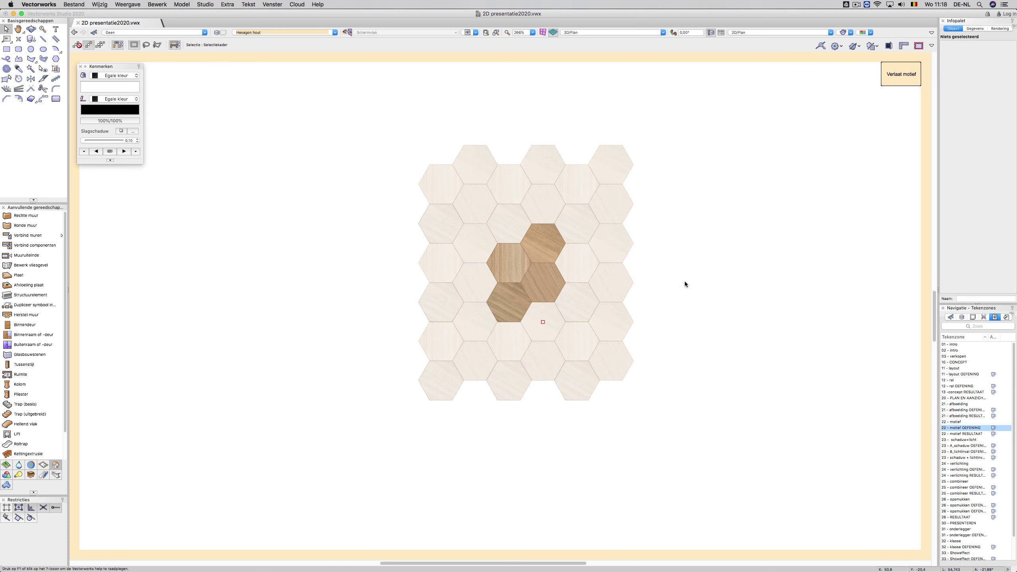
click(893, 76)
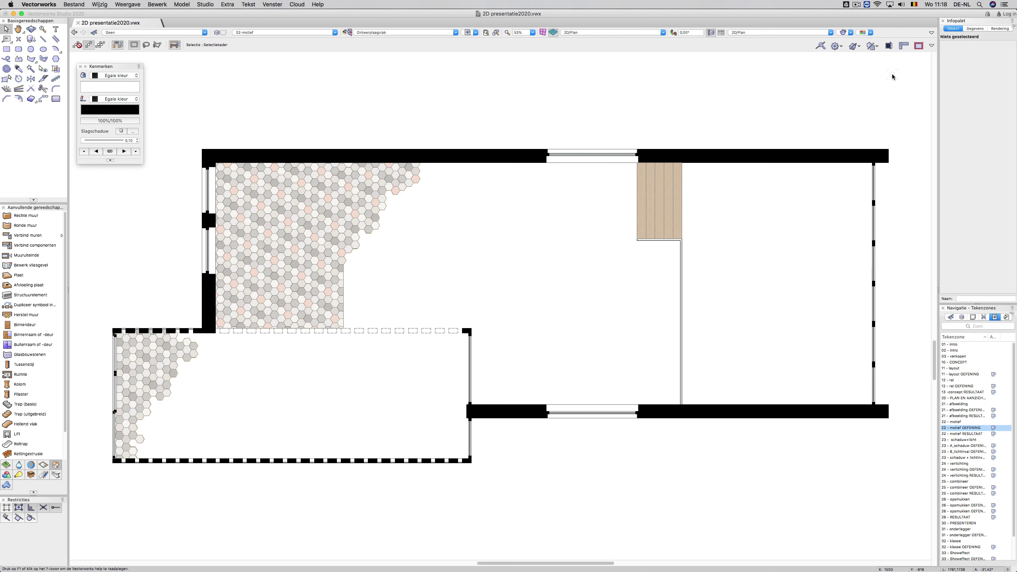
- Apply the 'Hexagon hout' motif from the resource manager to the large unfilled floor area beside the hexagon tiles
key(super+r)
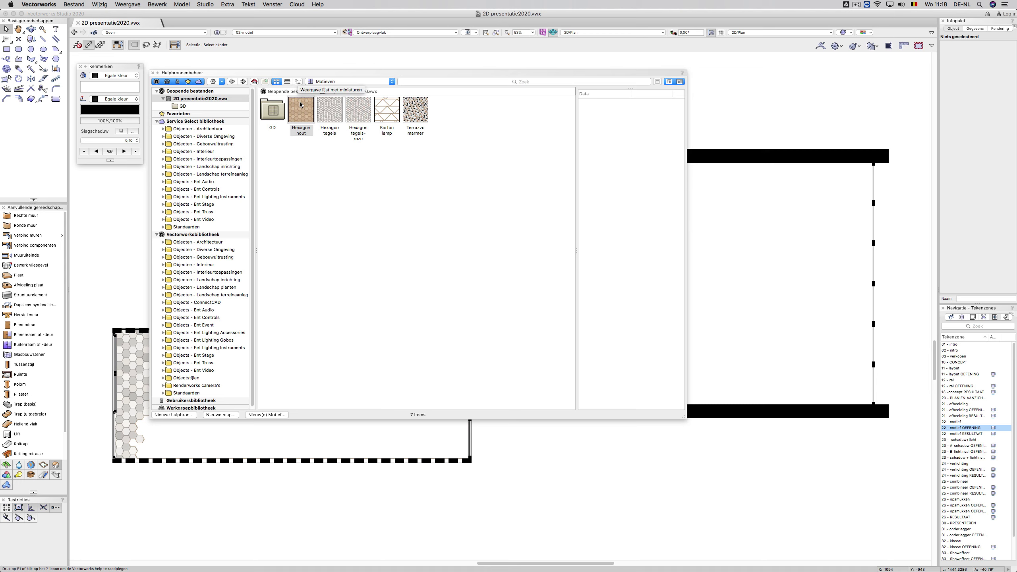
drag(315, 73, 630, 100)
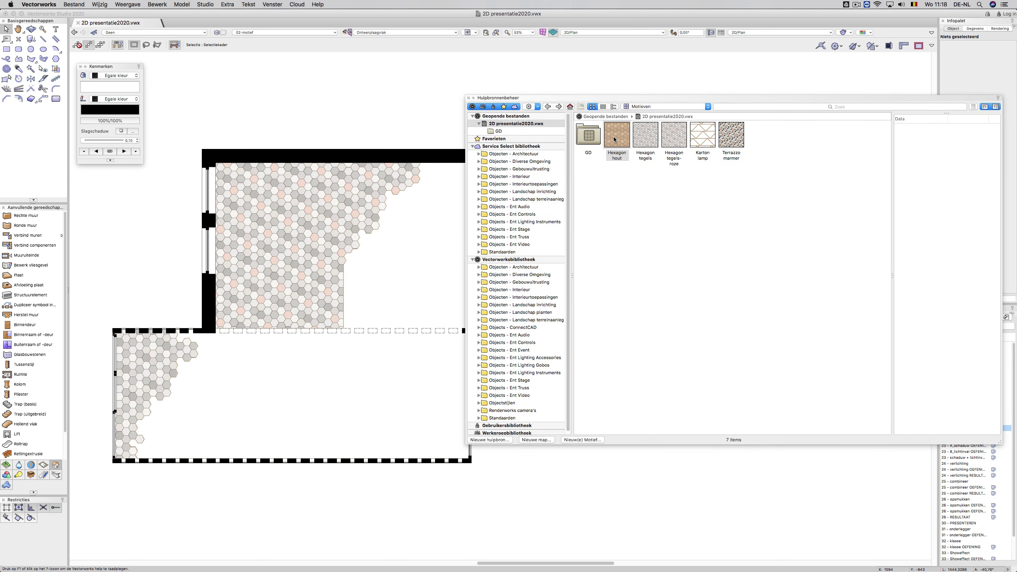
mouse_move(619, 140)
mouse_down()
mouse_move(588, 145)
mouse_move(456, 227)
mouse_move(426, 264)
mouse_up()
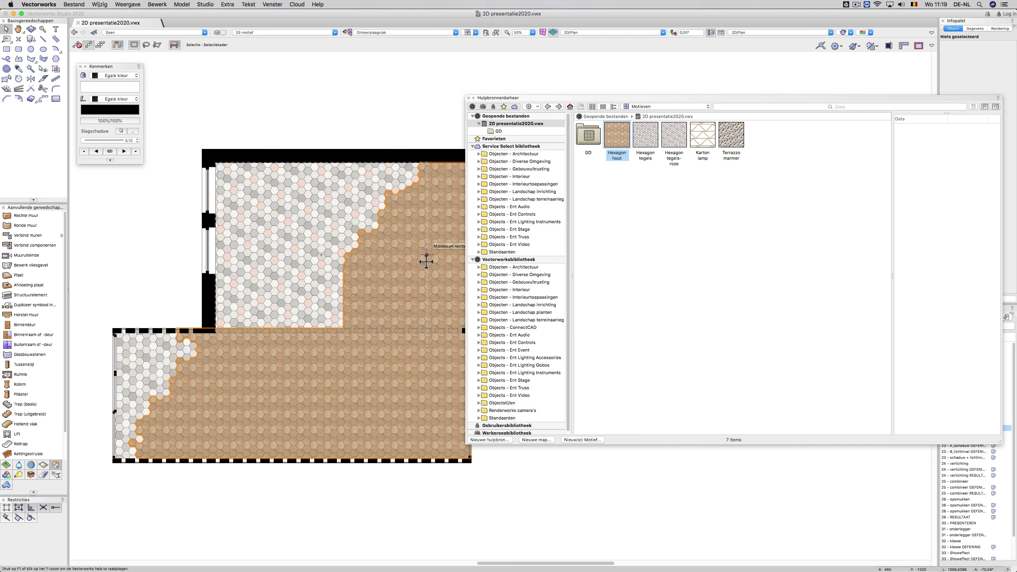
key(super+r)
scroll(356, 239, up, 3)
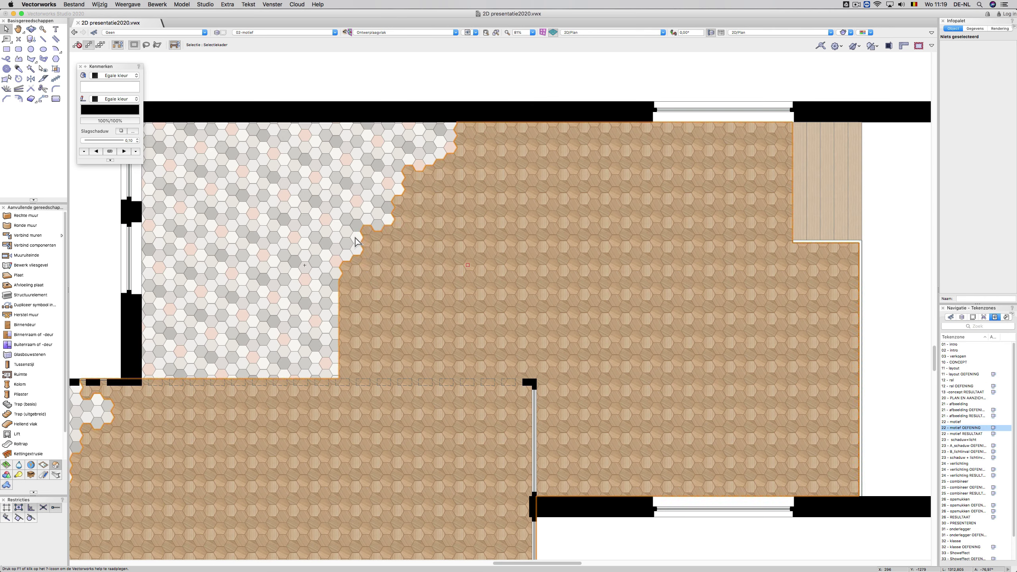
scroll(357, 241, up, 1)
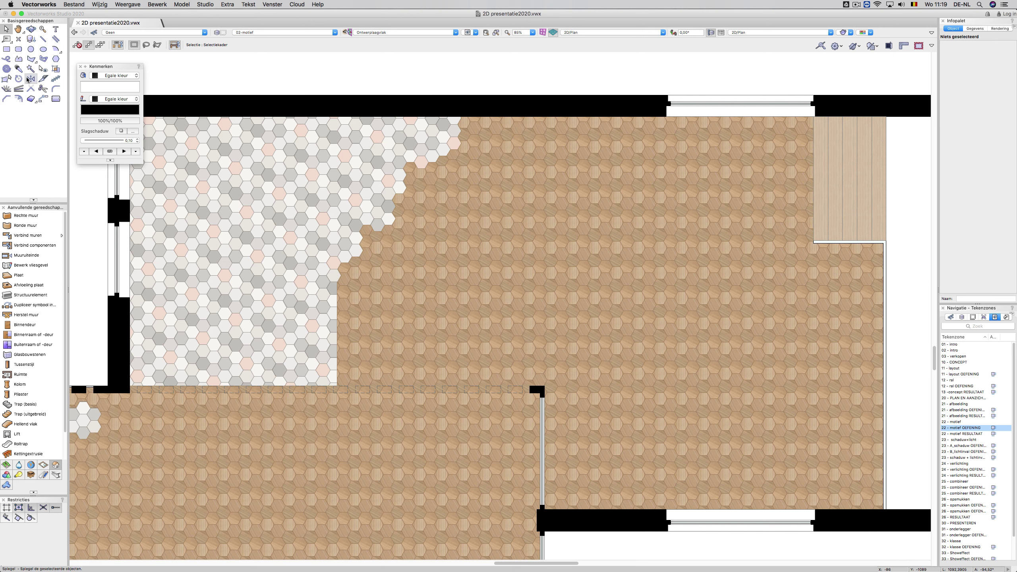
- Use the Attribute Mapping tool on the wooden hexagon floor to shift its motif close to the jagged edge of the pink hexagon tiles
click(55, 70)
click(558, 270)
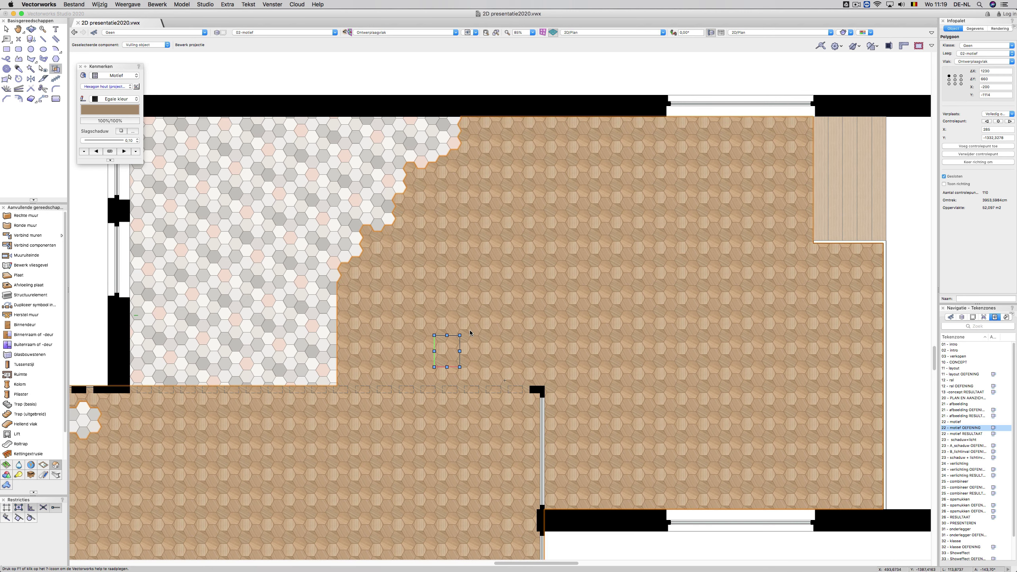
scroll(443, 363, up, 3)
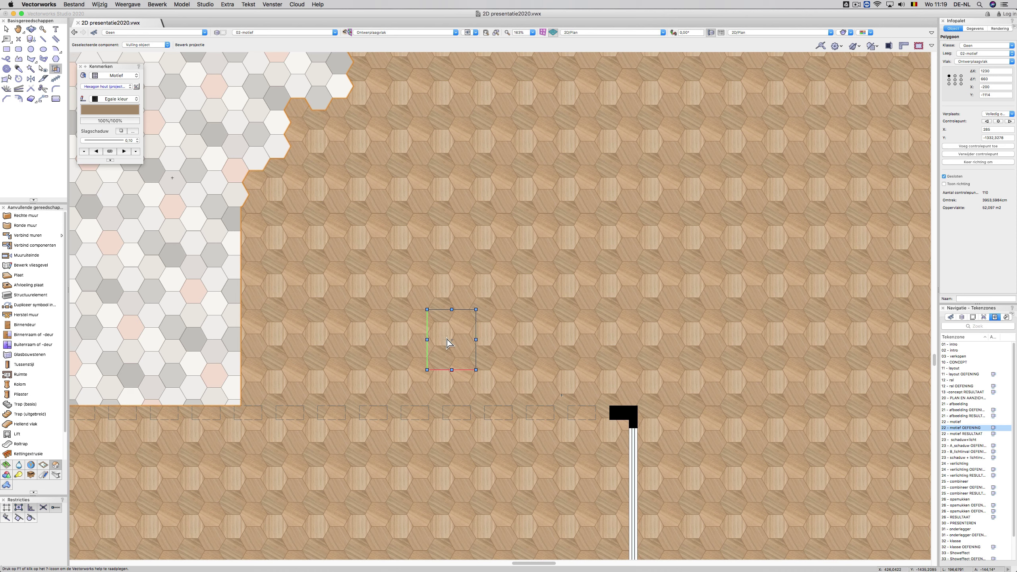
drag(450, 342, 306, 183)
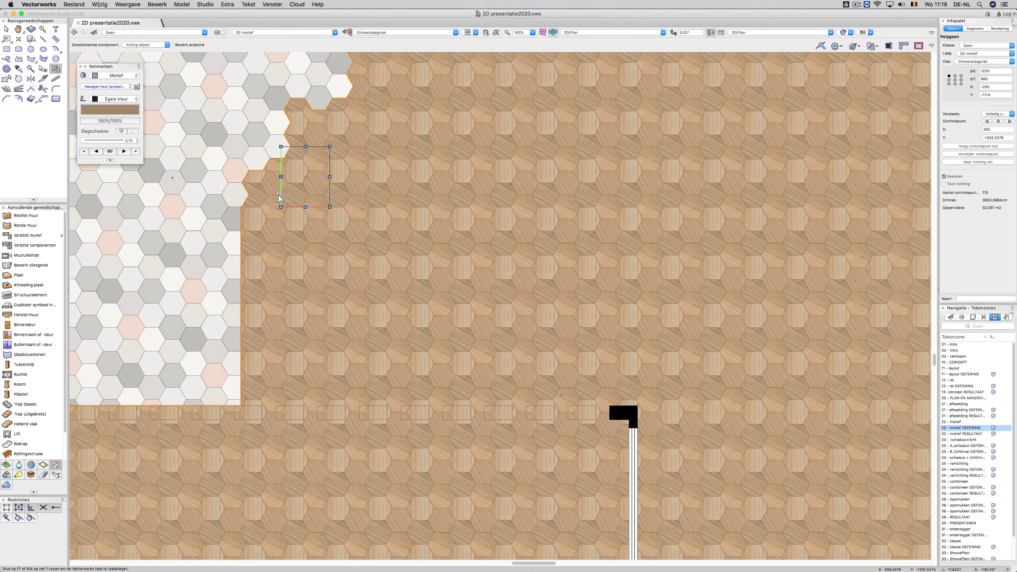
scroll(219, 168, up, 2)
scroll(259, 152, up, 2)
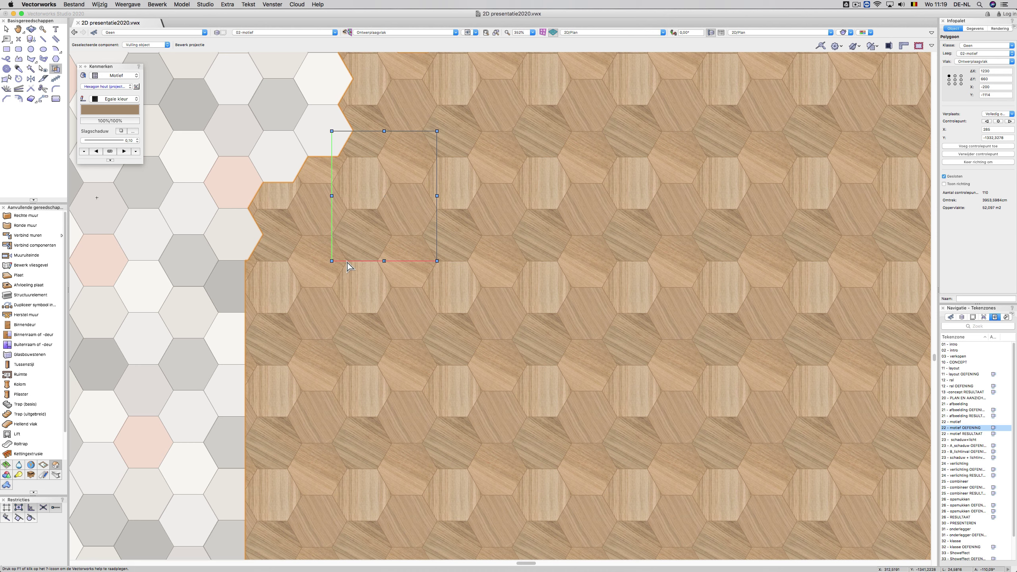
- Align the wooden motif's repeat frame precisely with a corner of the adjacent hexagon tile so the two hexagon patterns line up
drag(347, 263, 265, 235)
drag(263, 237, 263, 236)
scroll(256, 223, up, 5)
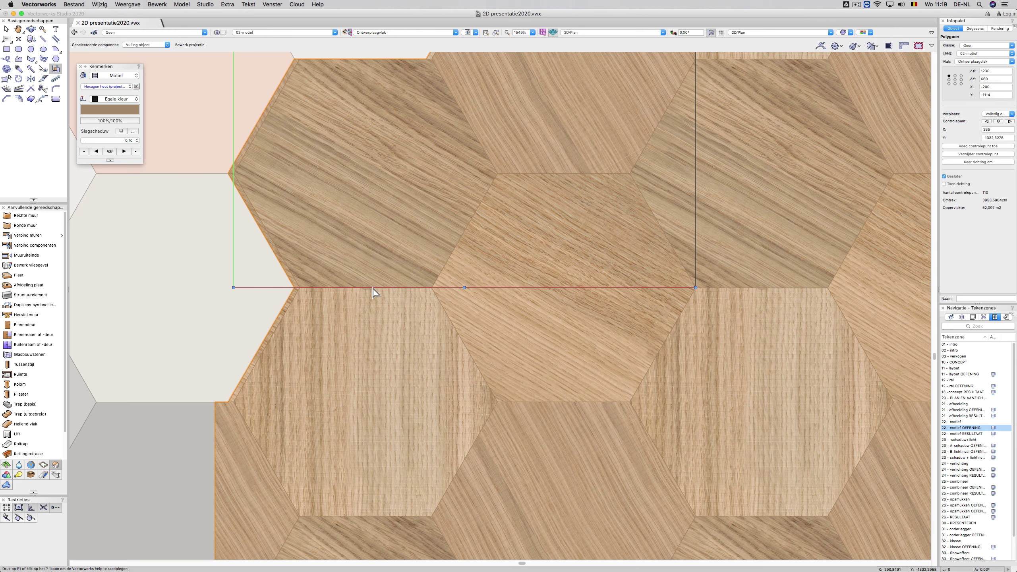
drag(374, 289, 454, 291)
drag(315, 175, 227, 176)
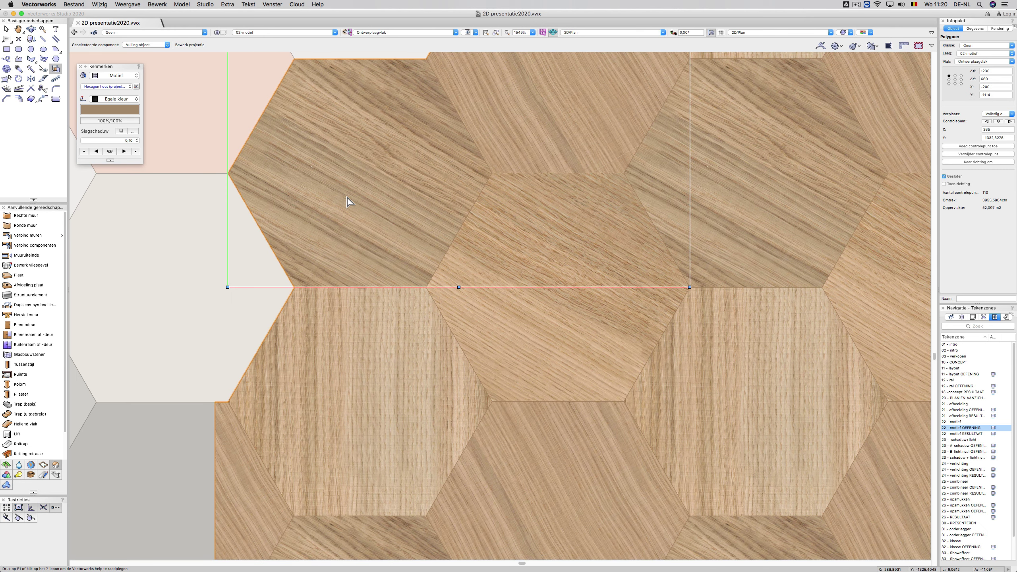
scroll(347, 198, down, 3)
- Inspect the geometry of the 'Terrazzo marmer' motif from the '22 - motief RESULTAAT' saved view, and switch to the '23 - schaduw+licht' view
double_click(965, 434)
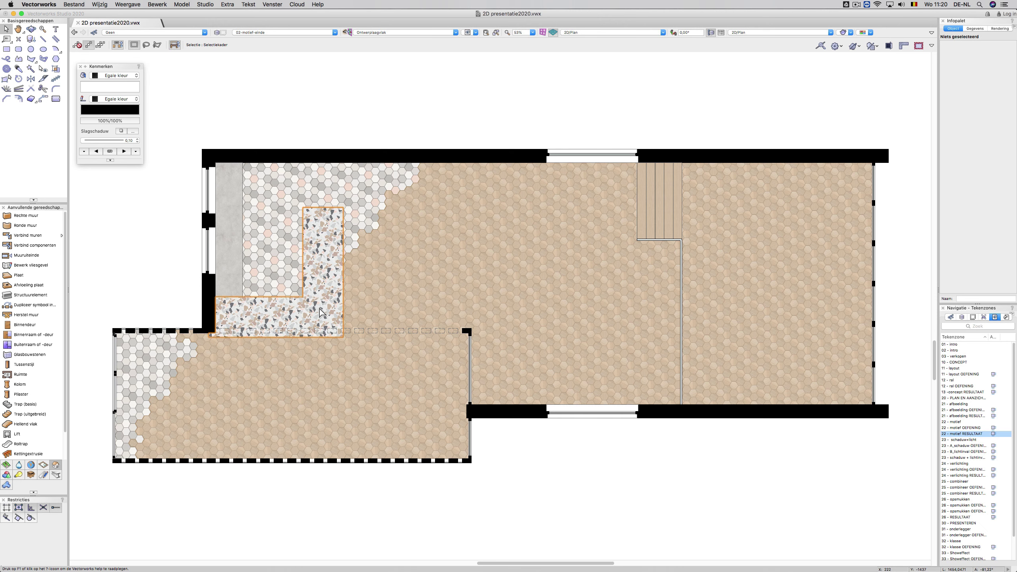
key(super+r)
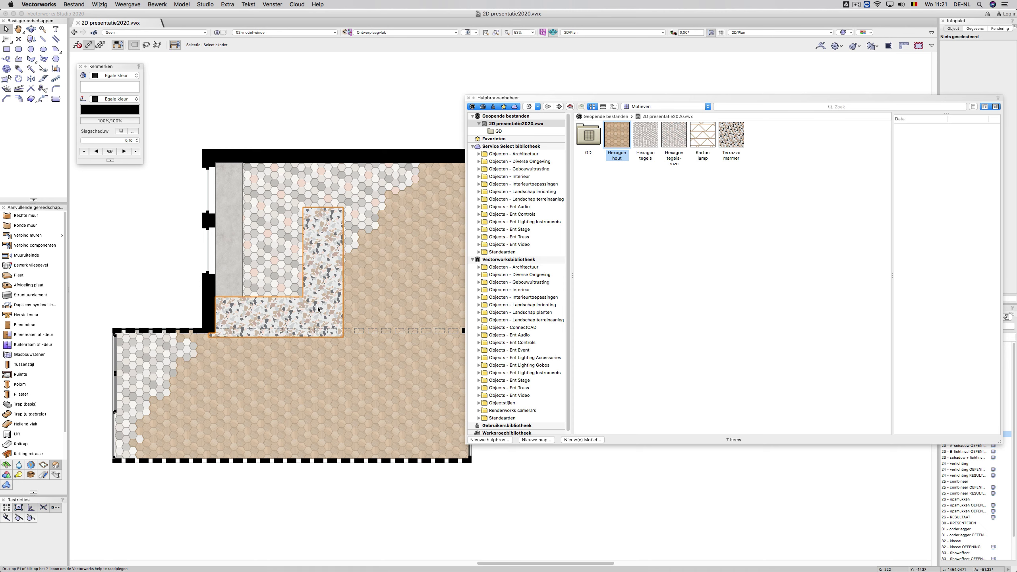
click(732, 135)
right_click(733, 133)
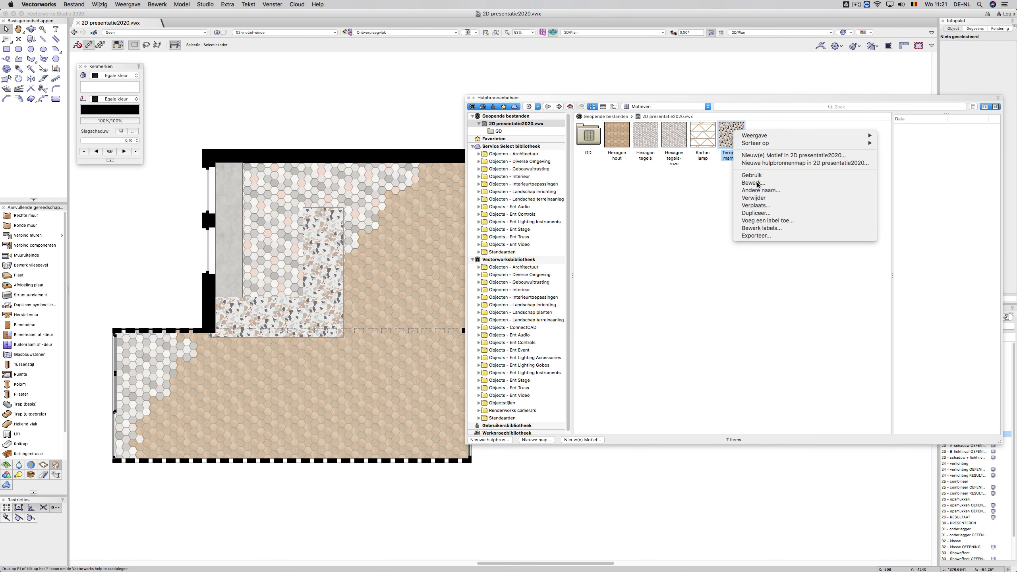
click(753, 183)
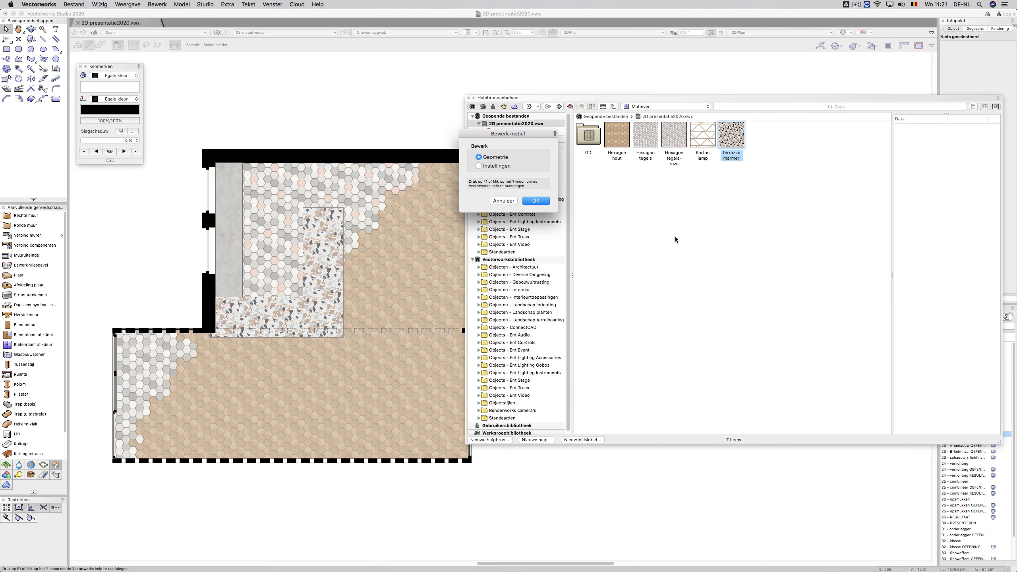
click(536, 201)
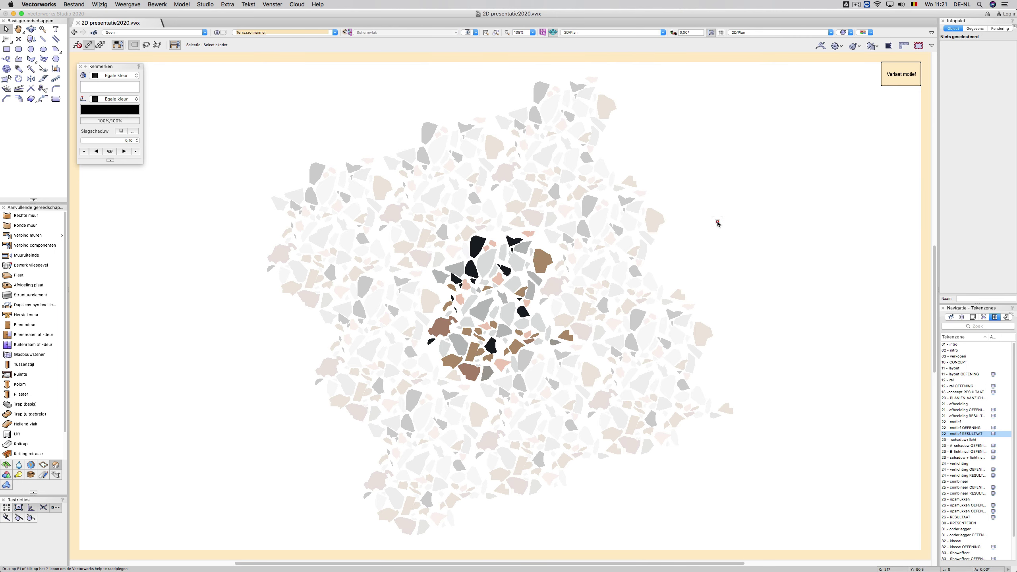
double_click(961, 440)
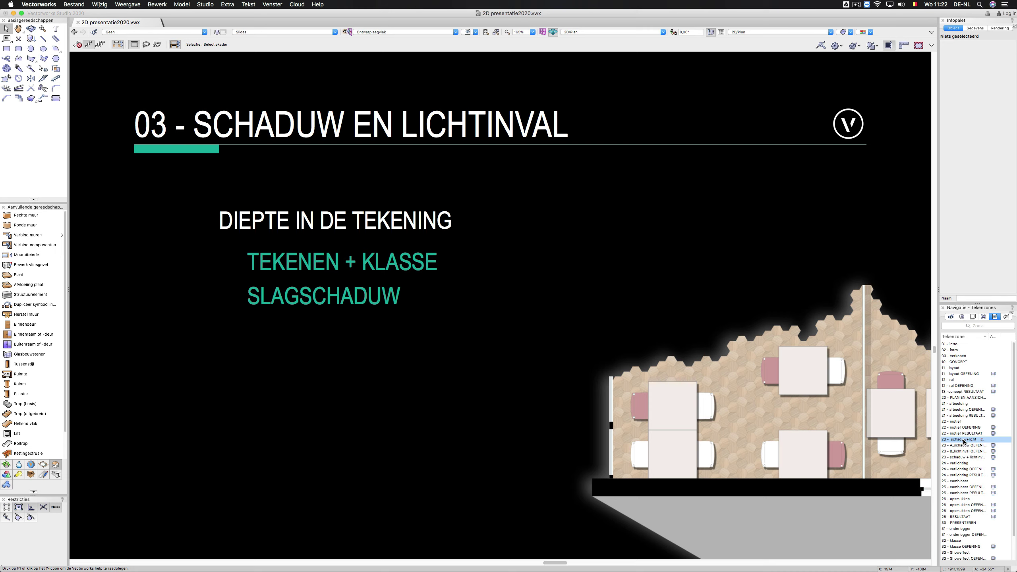